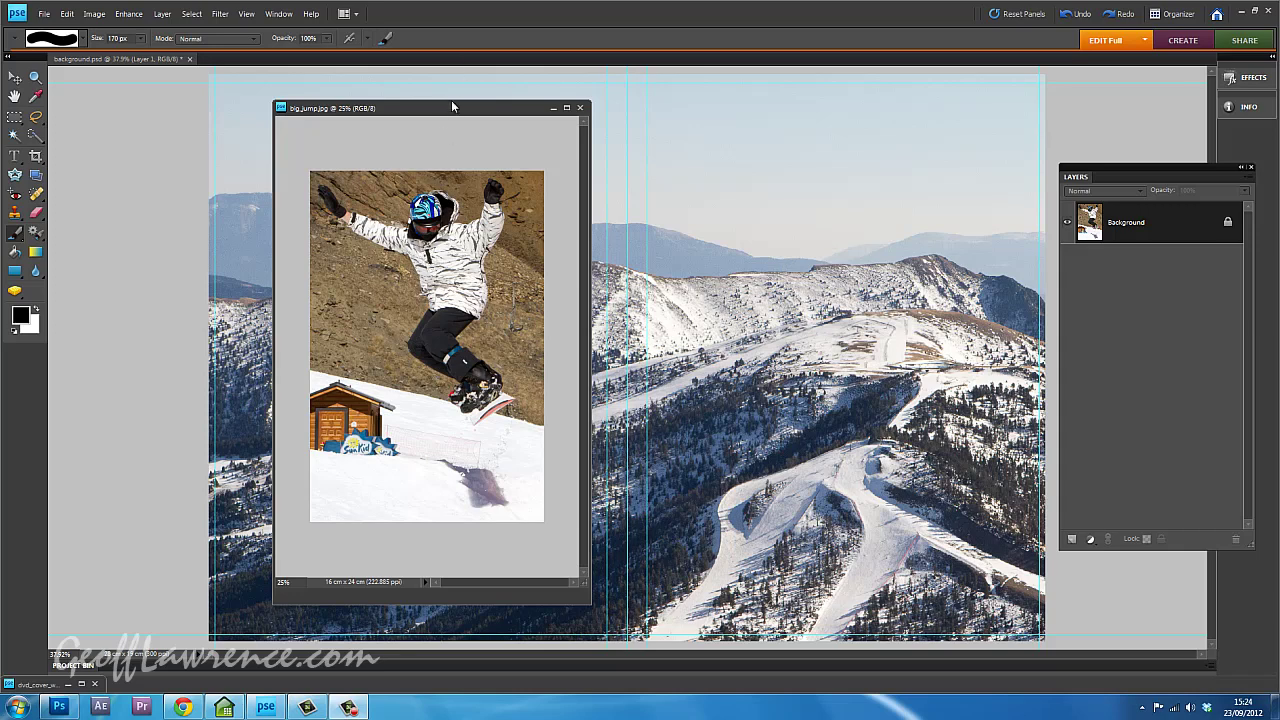
Drag the big_jump snowboarder photo into background.psd as Layer 2, then minimize the big_jump.jpg window.
mouse_move(463, 119)
left_mouse_down()
mouse_move(396, 115)
mouse_move(412, 128)
mouse_move(470, 118)
mouse_move(482, 131)
left_mouse_up()
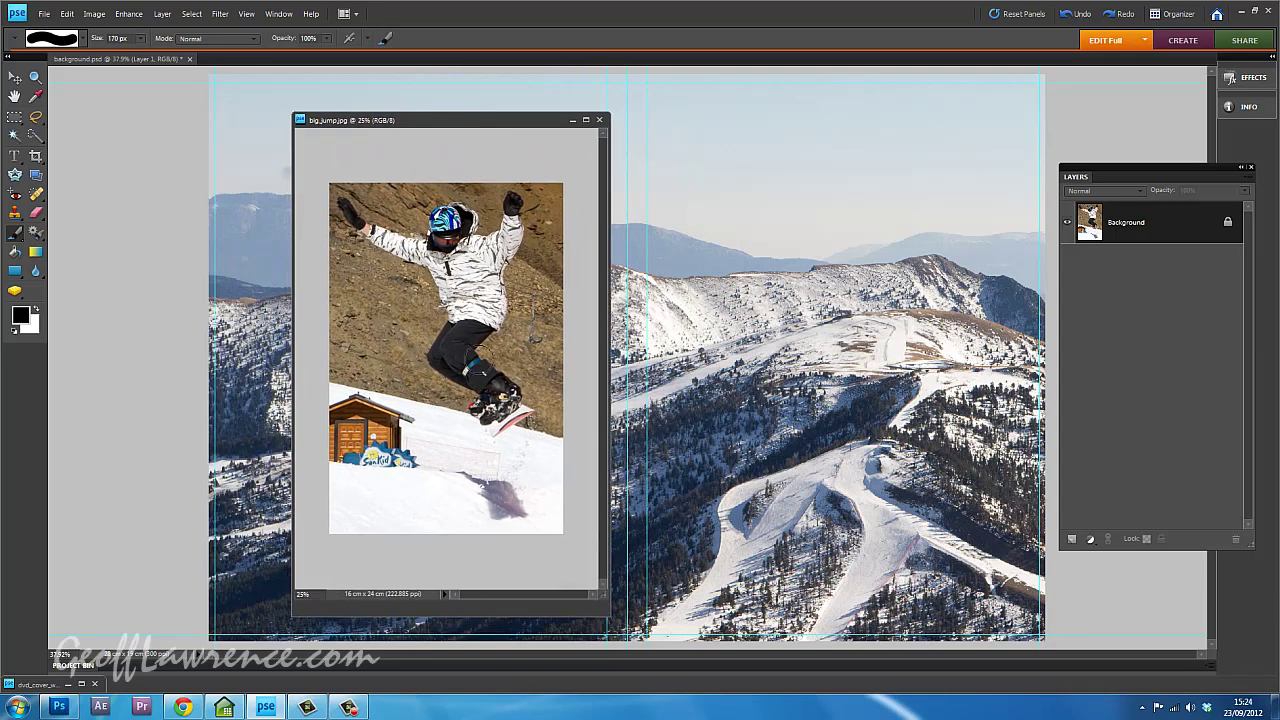
left_click(14, 79)
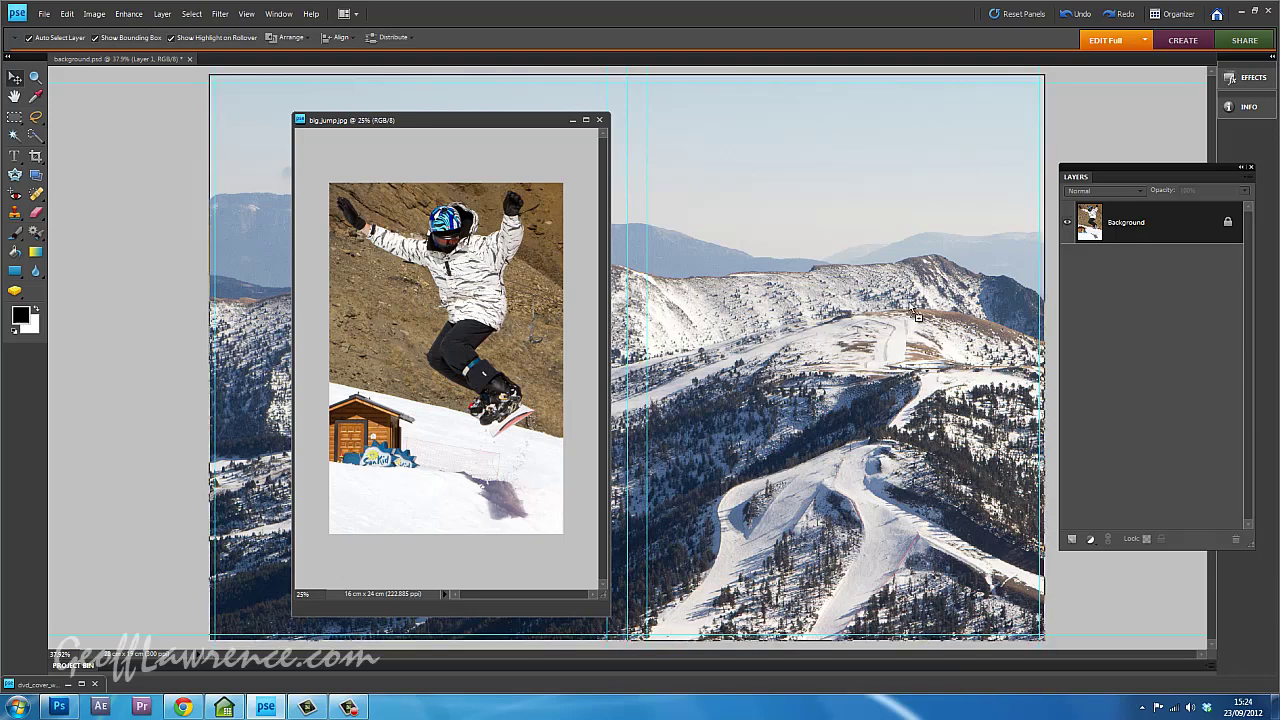
left_click_drag(854, 274, 845, 243)
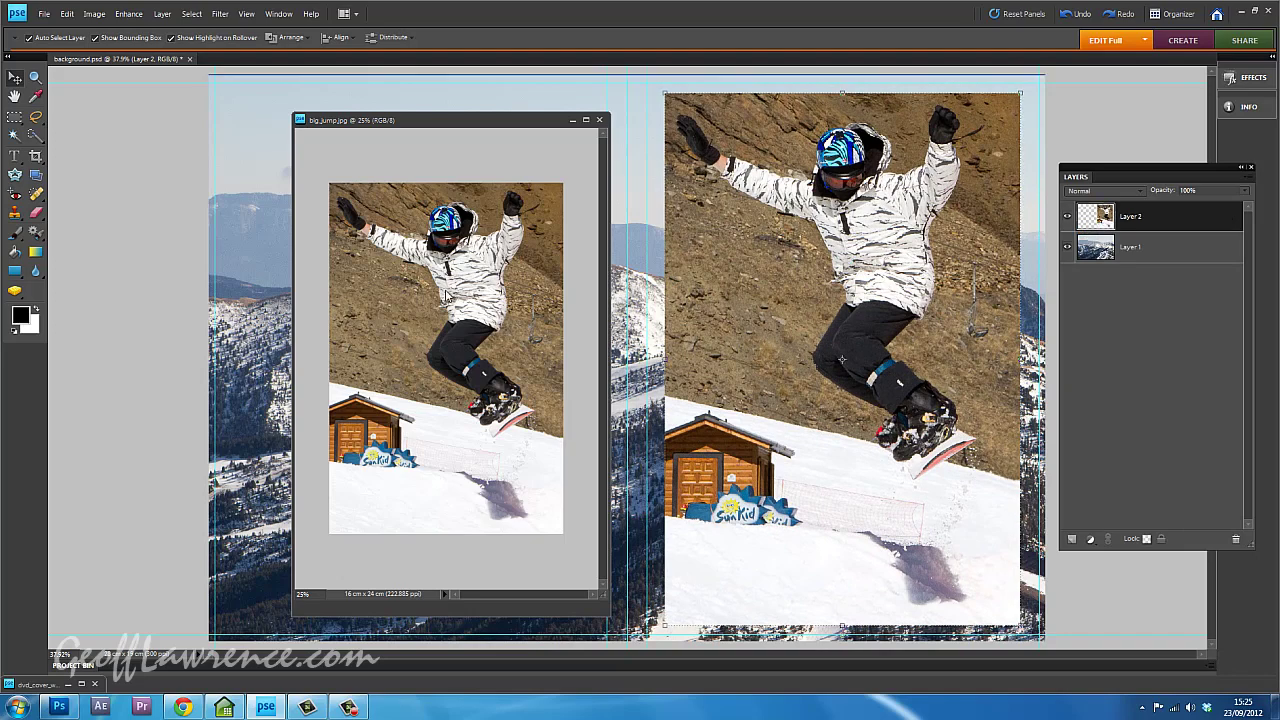
left_click(573, 123)
left_click(573, 121)
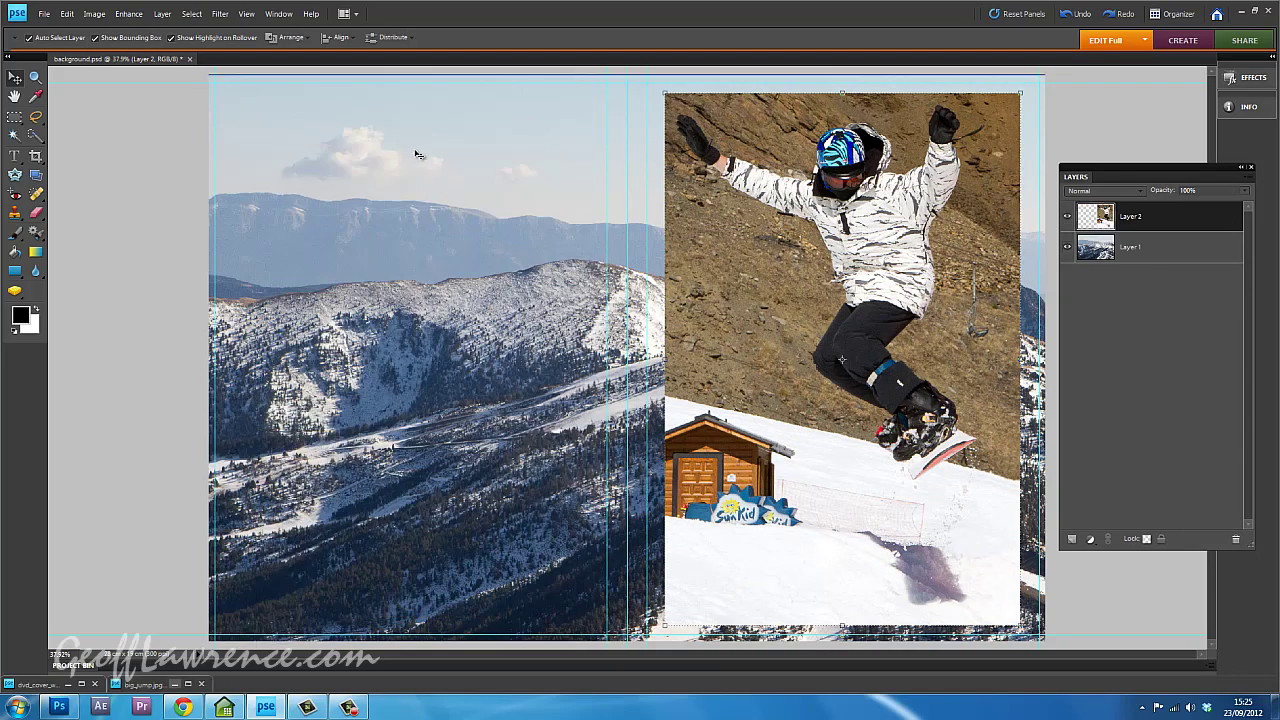
Nudge the snowboarder layer slightly right and down over the mountain scene.
left_click_drag(926, 330, 929, 331)
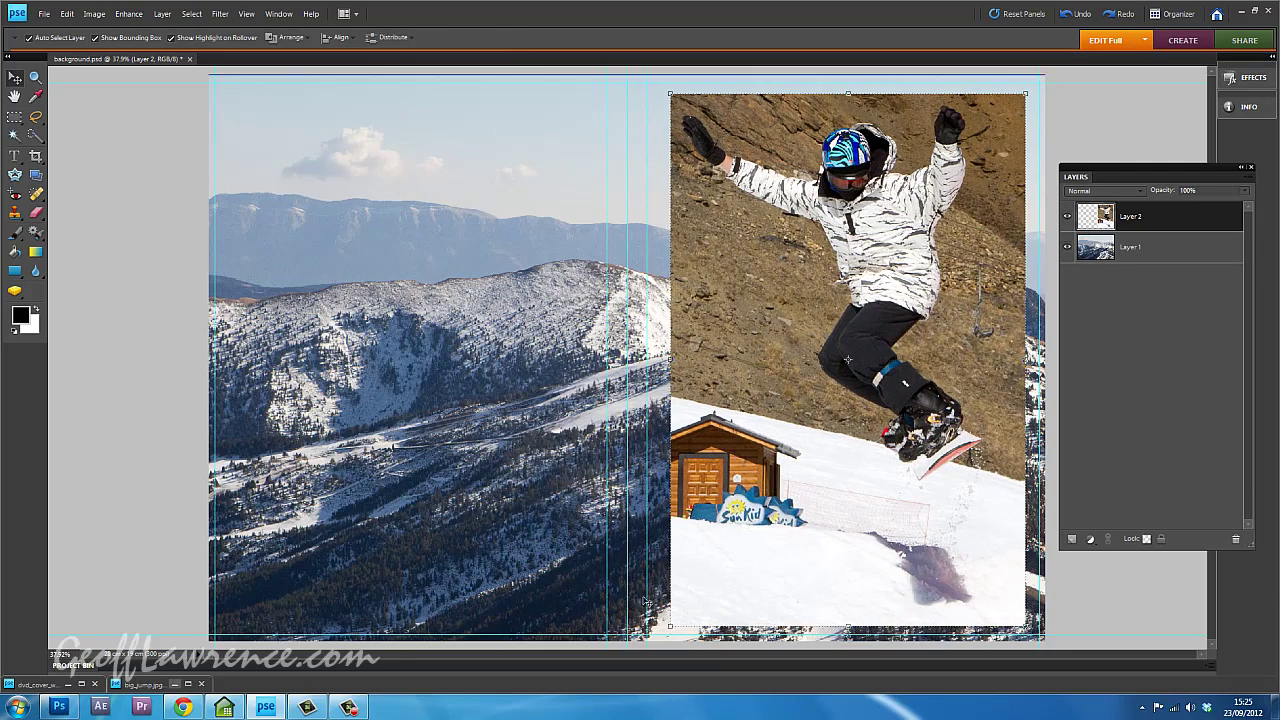
left_click_drag(765, 315, 762, 311)
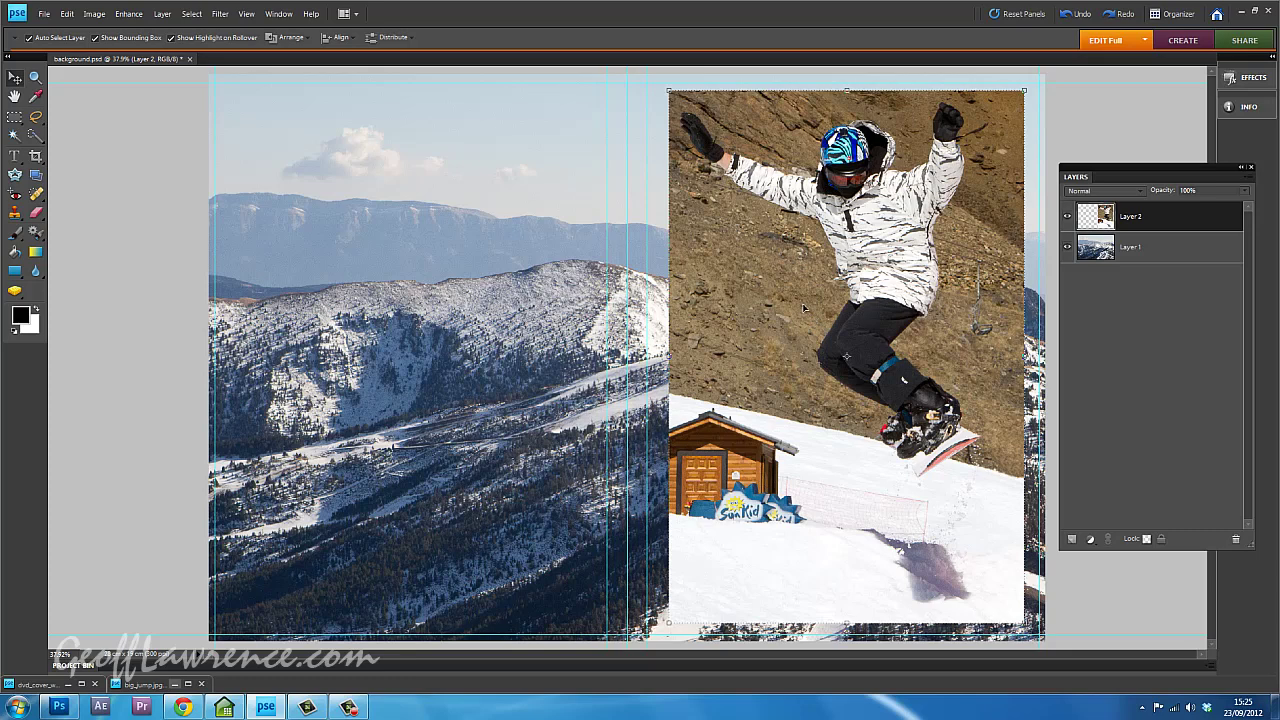
left_click_drag(800, 270, 802, 274)
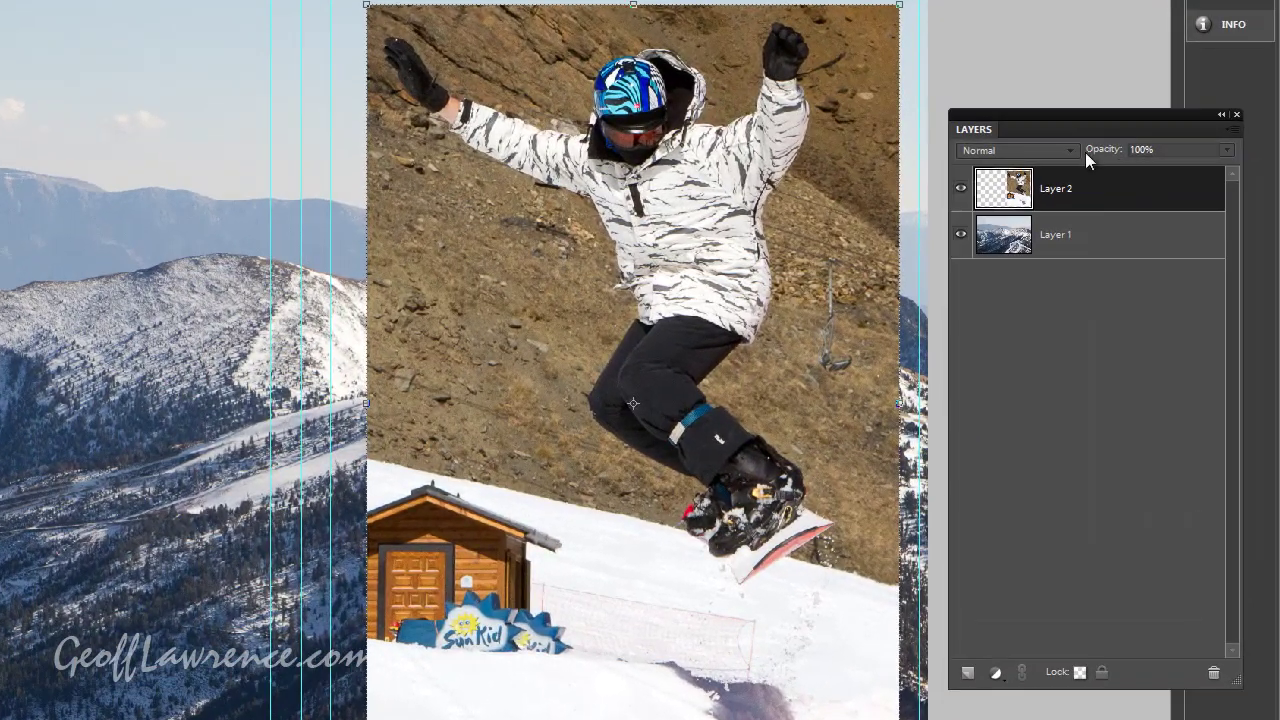
left_click_drag(1089, 111, 1078, 111)
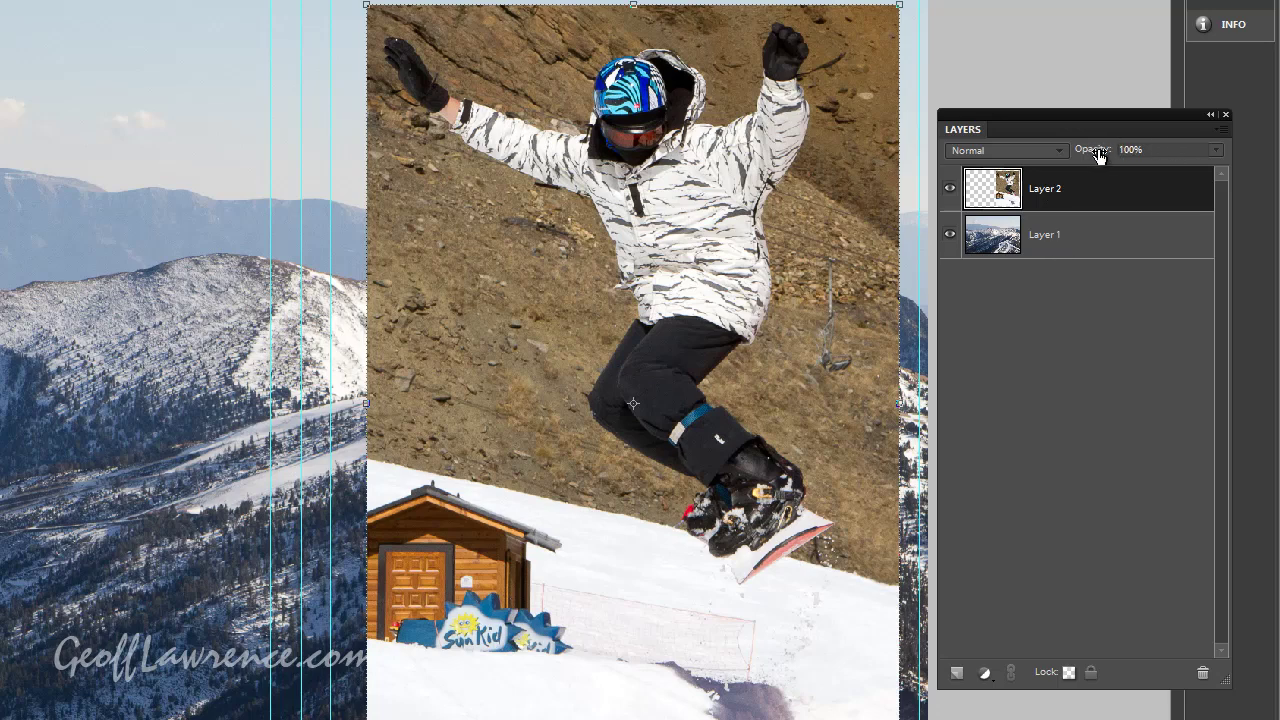
Drop Layer 2 to about 50% opacity, lower it to align with the mountains, then restore 100% opacity.
left_click(1218, 149)
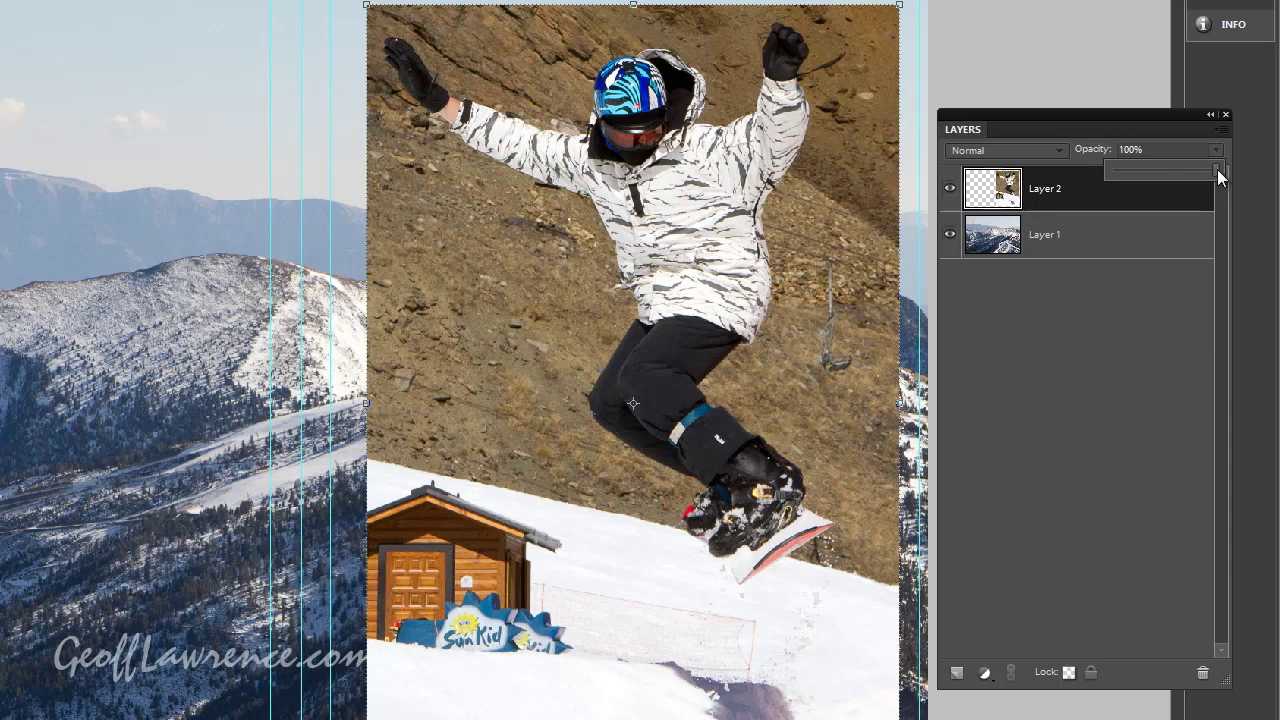
left_click_drag(1216, 169, 1163, 167)
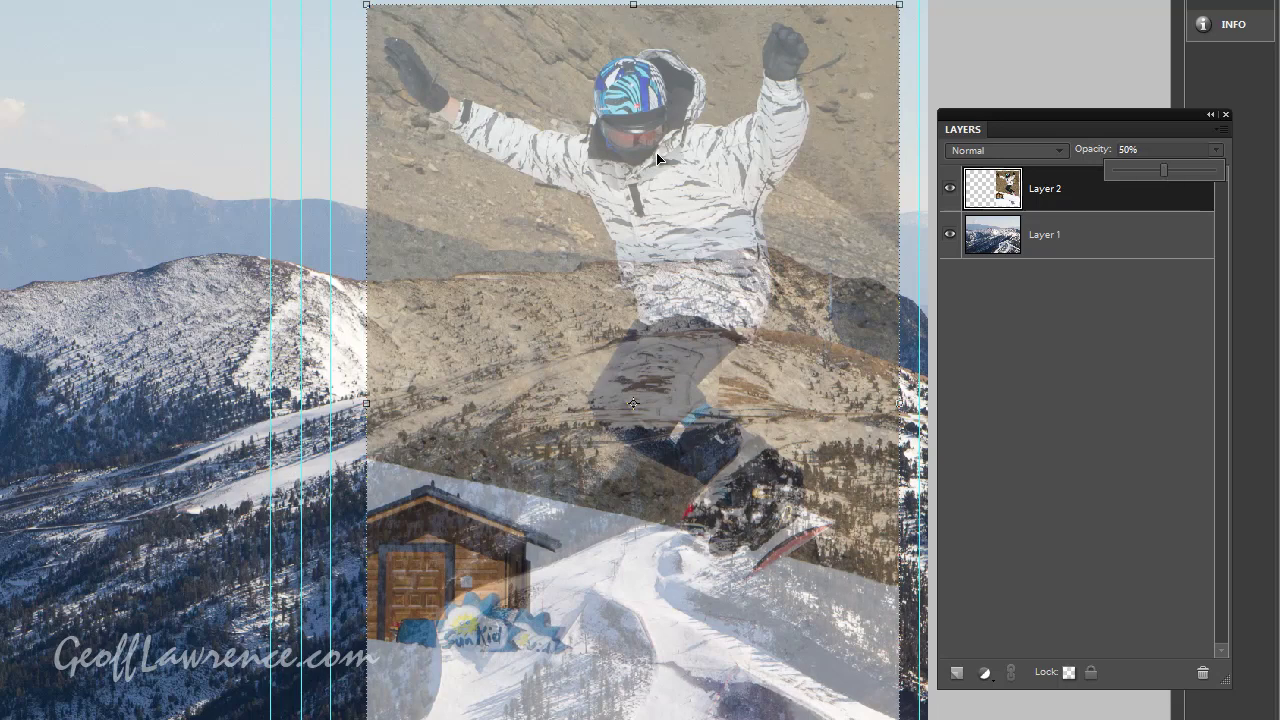
mouse_move(683, 276)
left_mouse_down()
mouse_move(694, 274)
mouse_move(677, 297)
mouse_move(694, 291)
left_mouse_up()
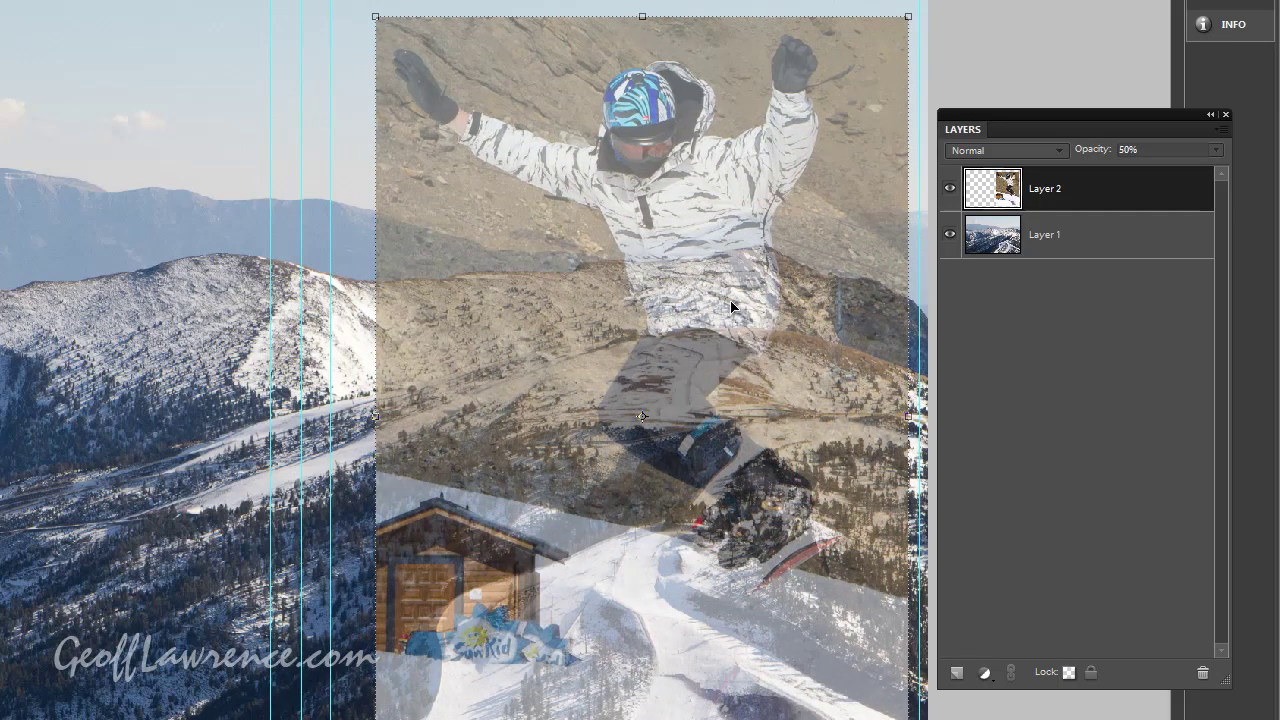
left_click(1217, 151)
left_click_drag(1169, 169, 1224, 168)
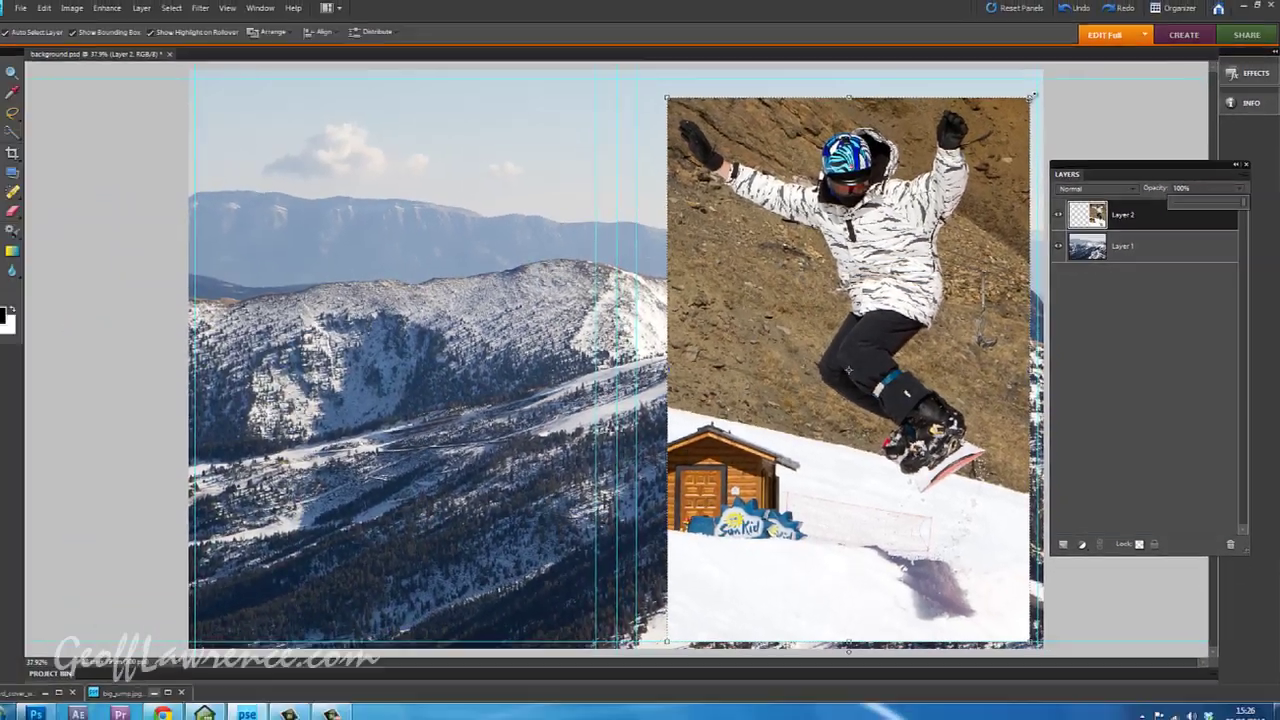
Try scaling the snowboarder layer from its corner, cancel the transform, then nudge it slightly up and left.
left_click_drag(1031, 97, 1017, 150)
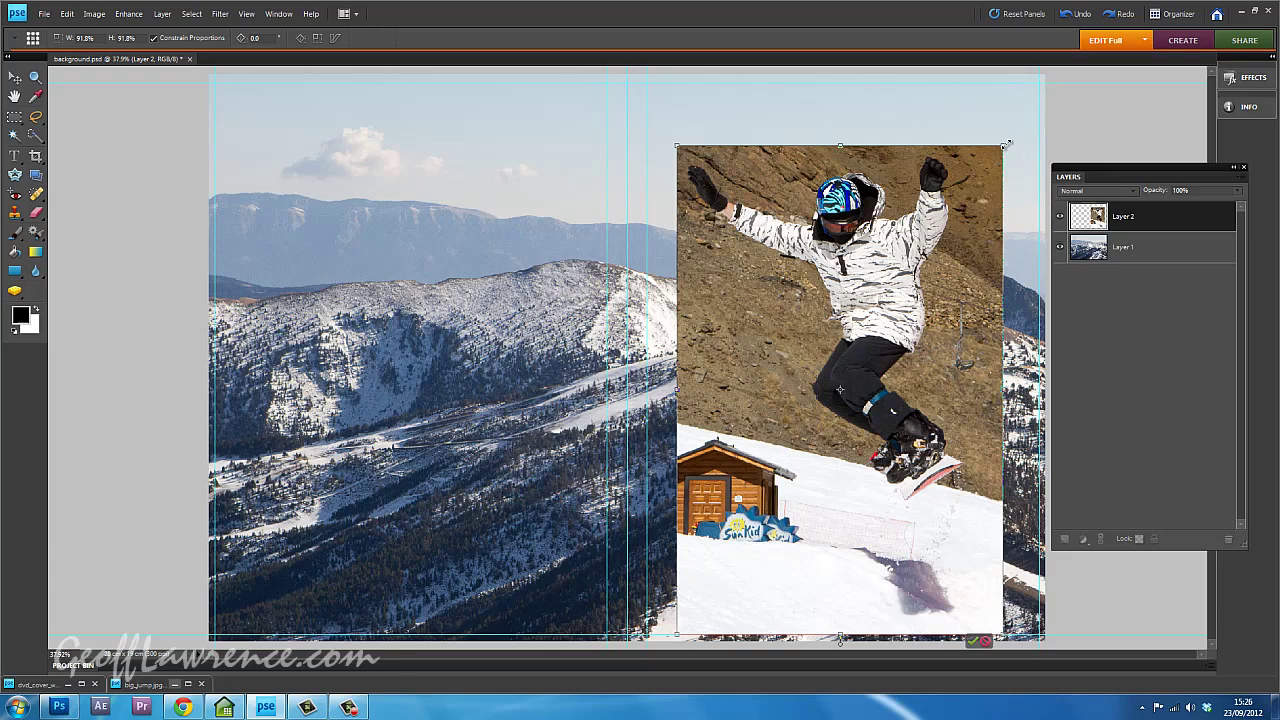
left_click_drag(1005, 145, 1021, 119)
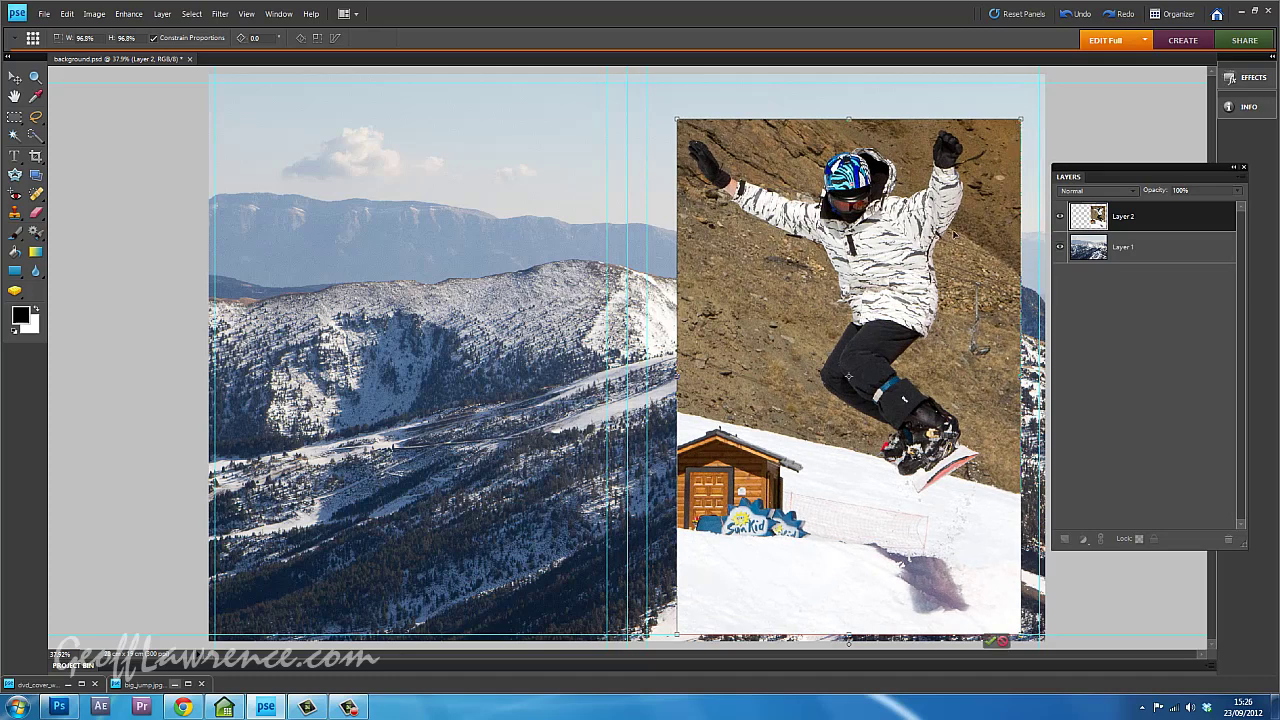
left_click(1003, 643)
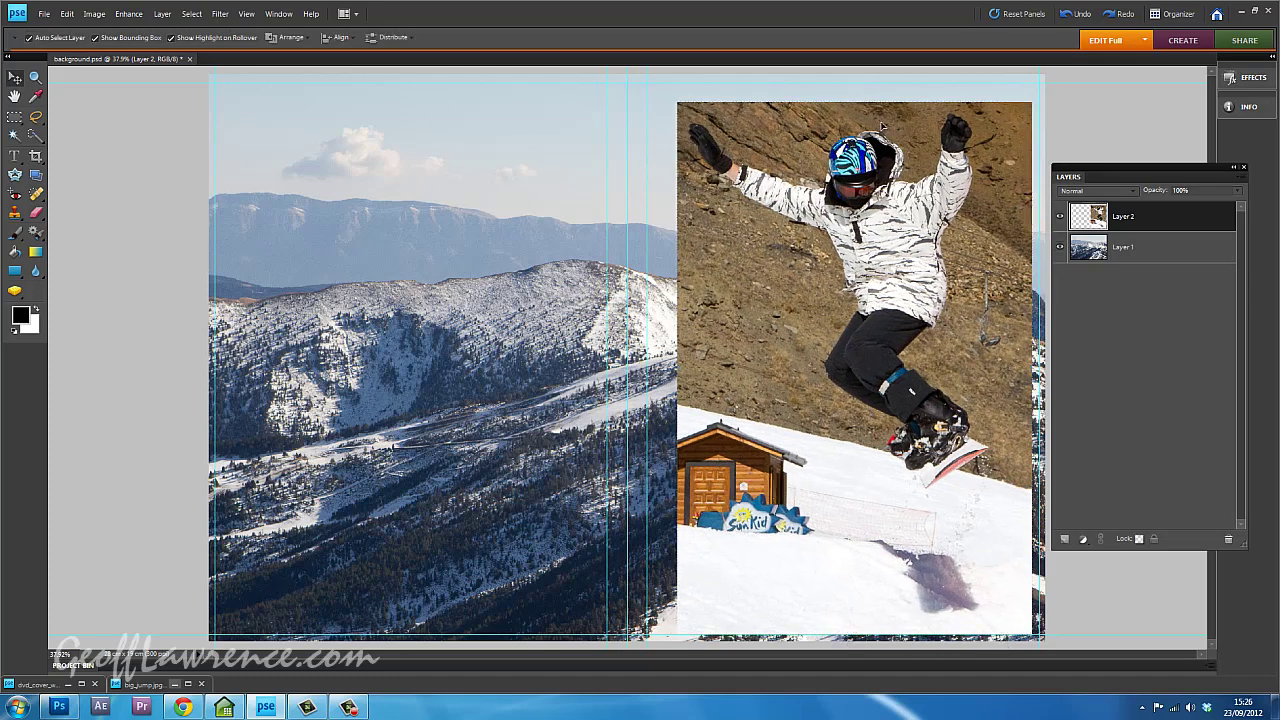
left_click_drag(882, 126, 877, 116)
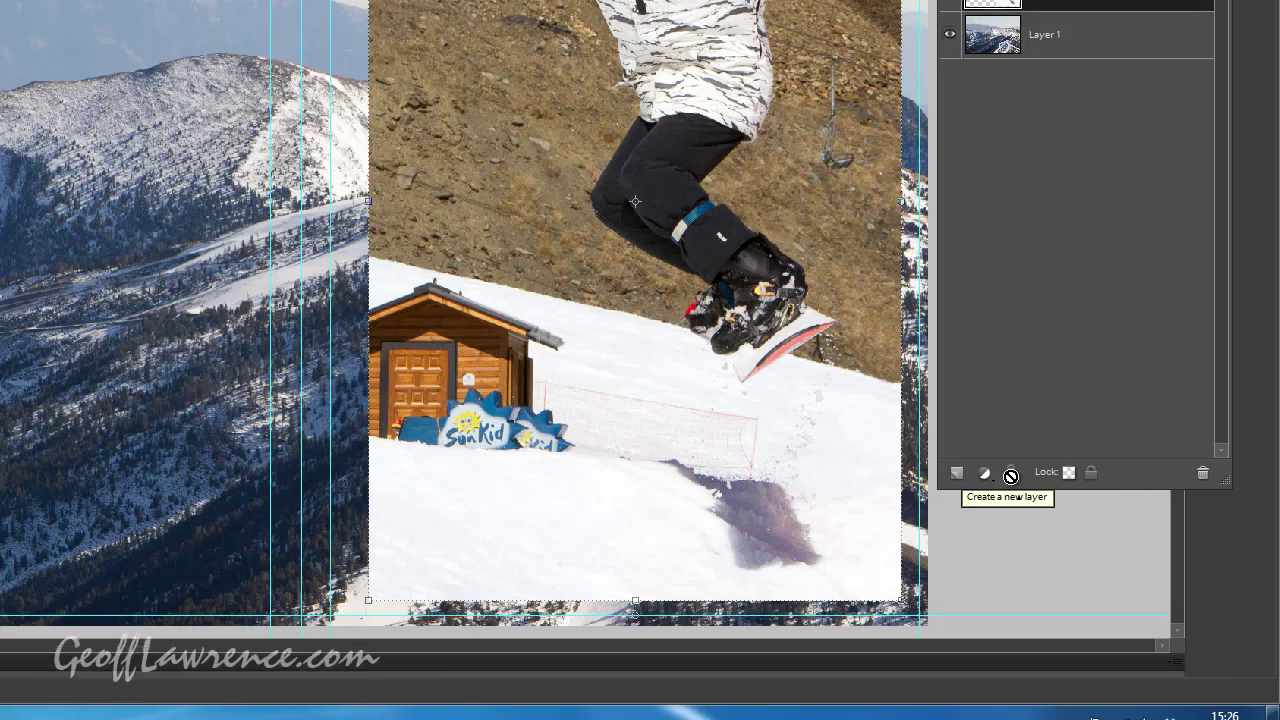
Add a black Solid Color fill layer from the Layers panel's fill and adjustment list.
left_click(1009, 450)
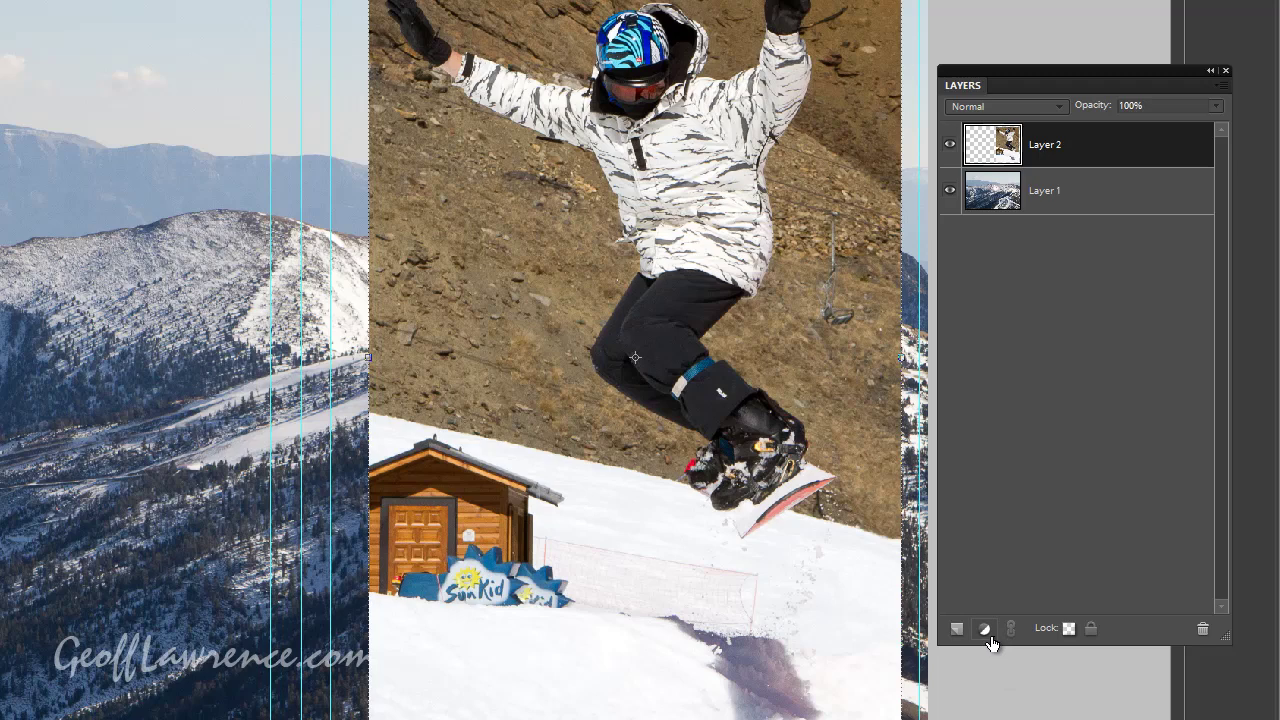
left_click(985, 629)
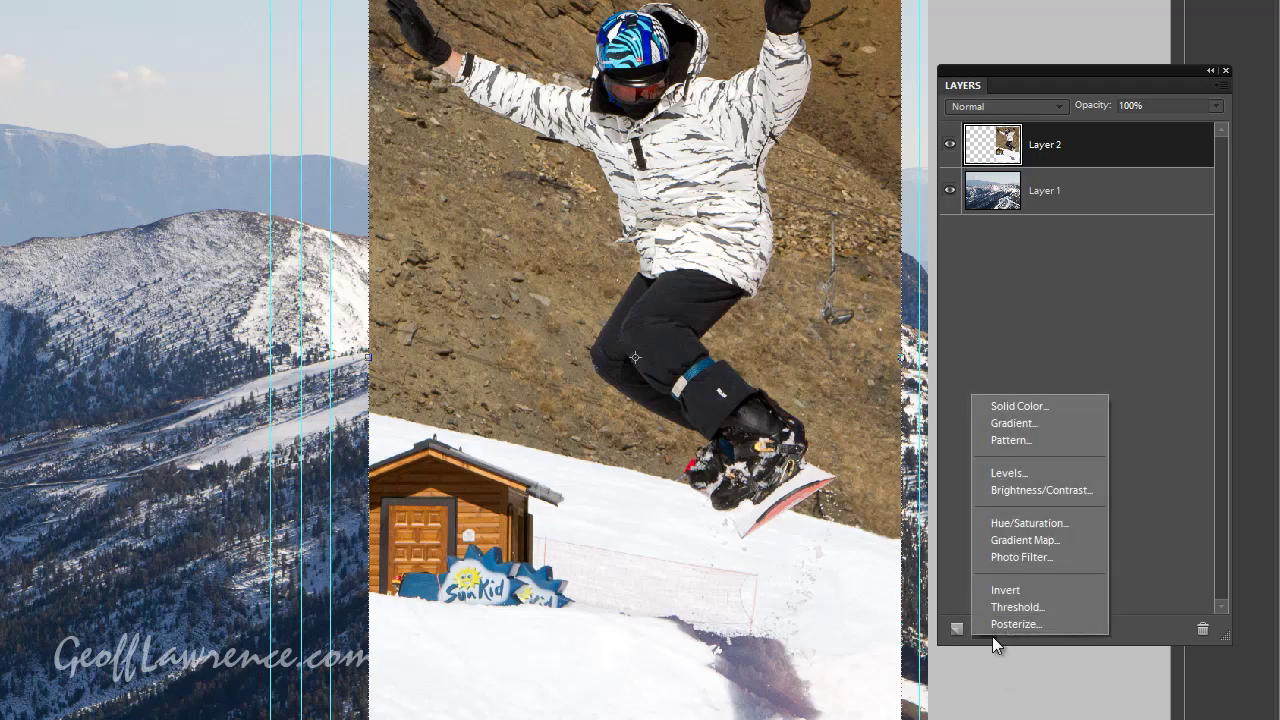
left_click(1035, 405)
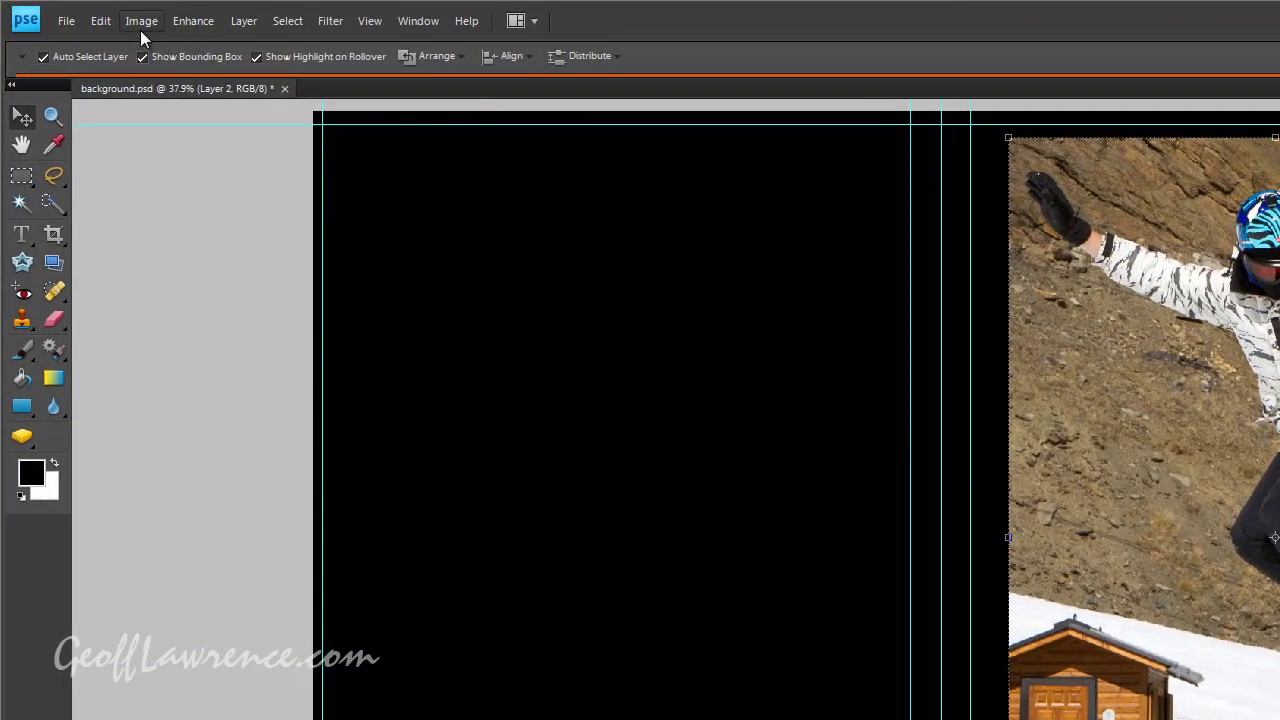
Apply Layer > Create Clipping Mask to clip the snowboarder to the fill layer below.
left_click(244, 22)
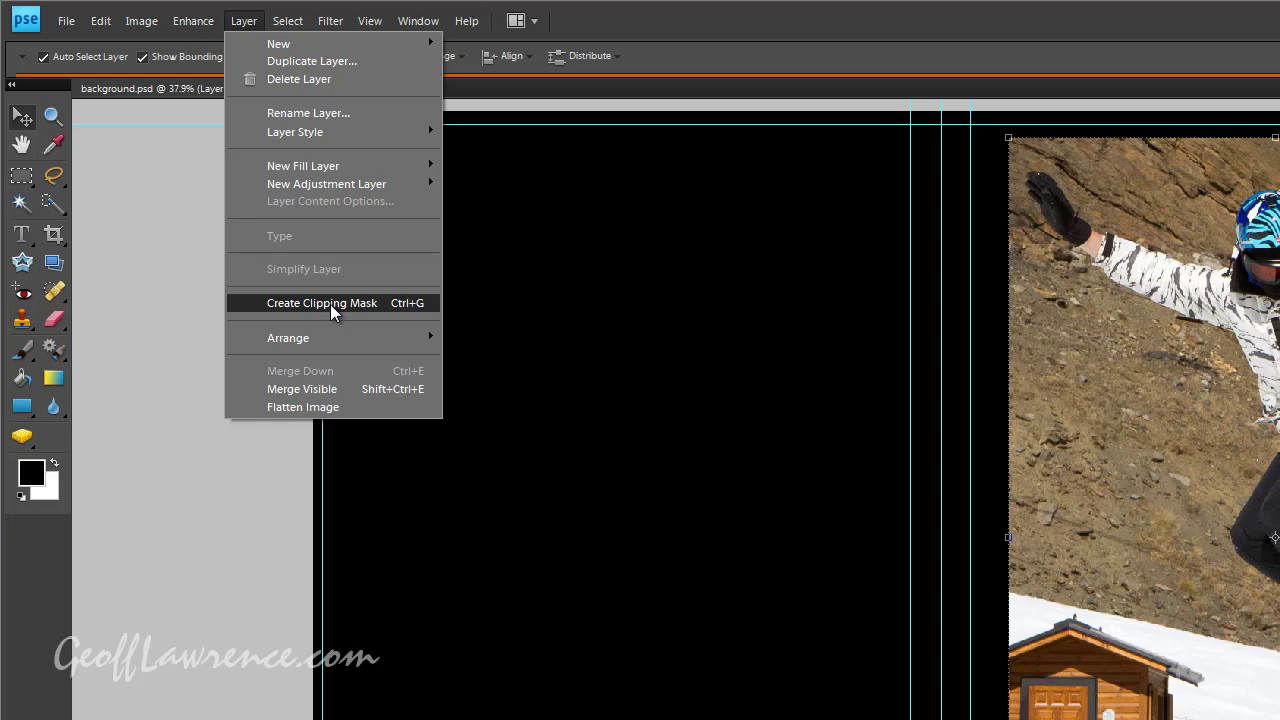
left_click(332, 302)
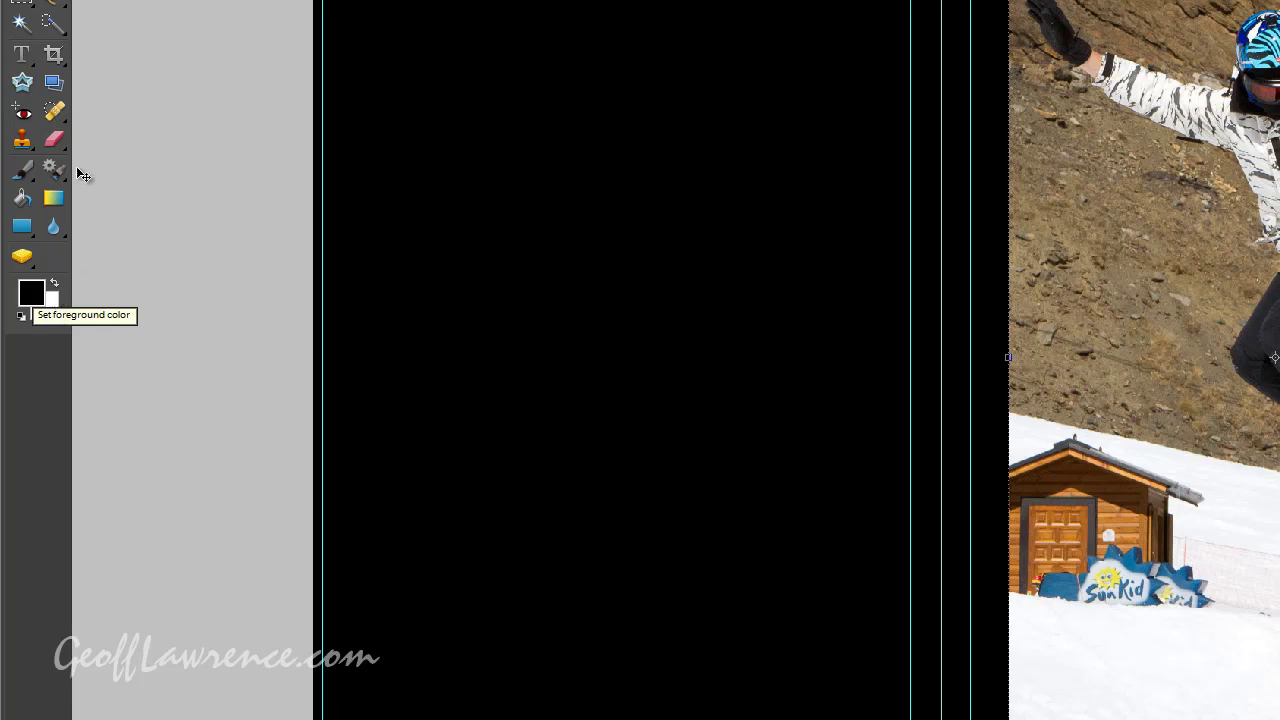
With the Brush tool, paint on Color Fill 1's mask to reveal a rounded patch of snowy mountains.
left_click(22, 172)
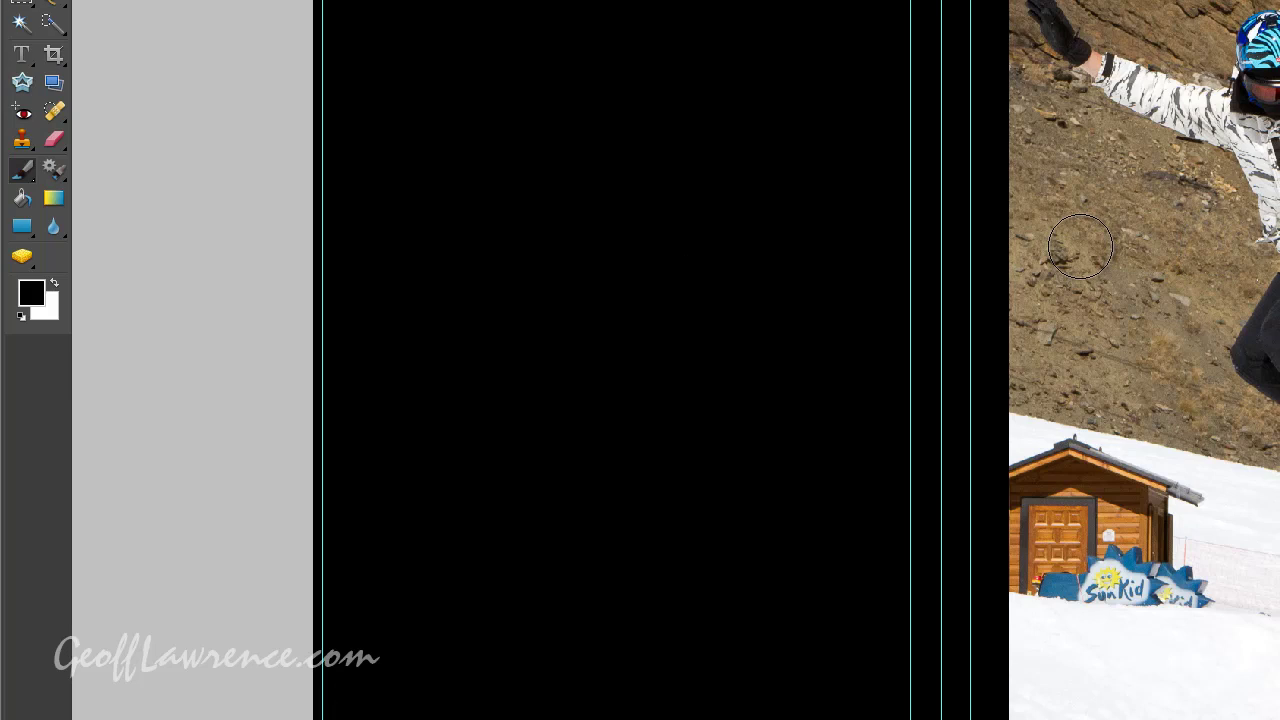
mouse_move(914, 215)
left_mouse_down()
mouse_move(1014, 234)
mouse_move(1079, 297)
mouse_move(939, 320)
mouse_move(999, 333)
left_mouse_up()
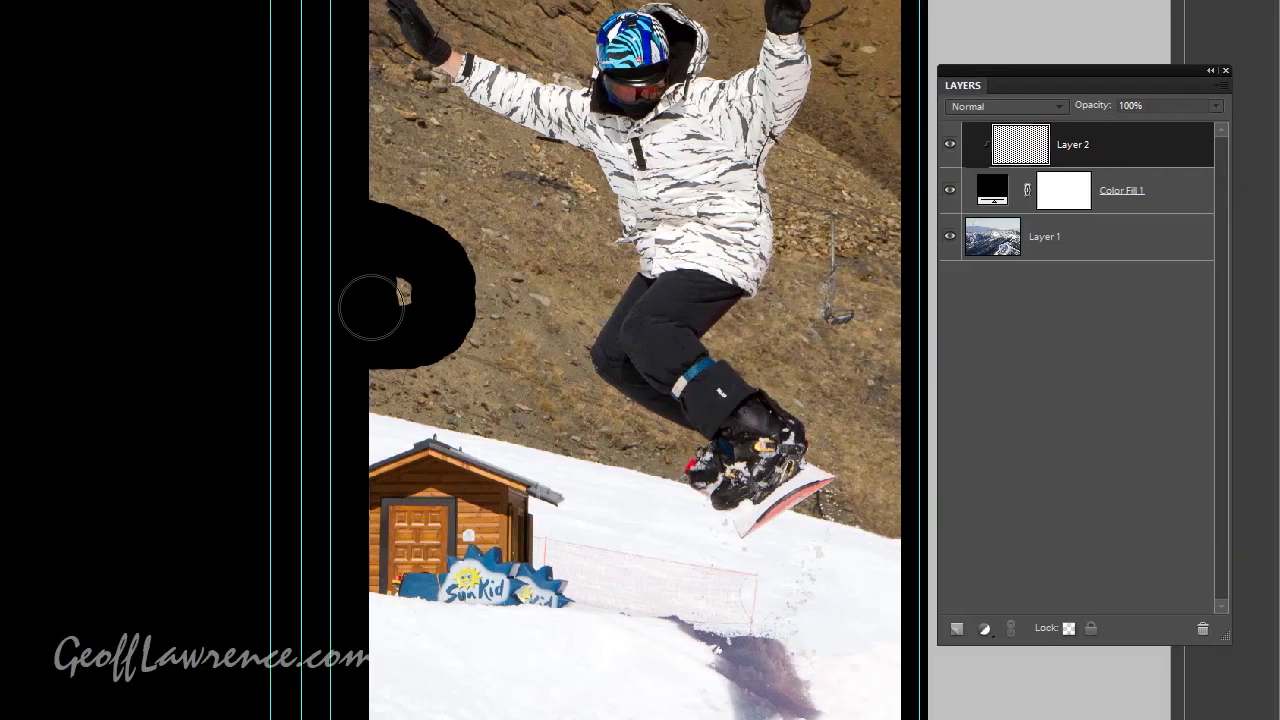
left_click(1068, 198)
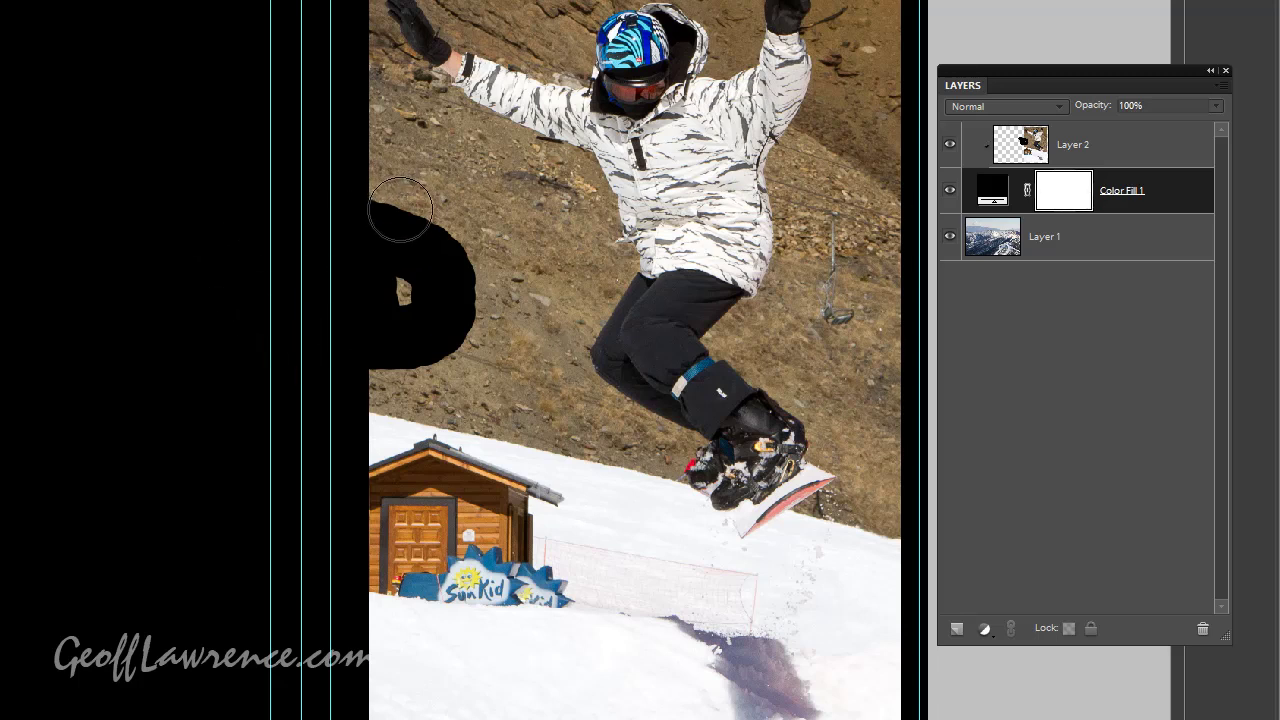
mouse_move(381, 207)
left_mouse_down()
mouse_move(396, 251)
mouse_move(360, 283)
mouse_move(397, 331)
mouse_move(387, 362)
mouse_move(431, 305)
mouse_move(429, 222)
mouse_move(395, 191)
mouse_move(371, 190)
mouse_move(340, 287)
mouse_move(364, 381)
mouse_move(450, 299)
mouse_move(424, 335)
left_mouse_up()
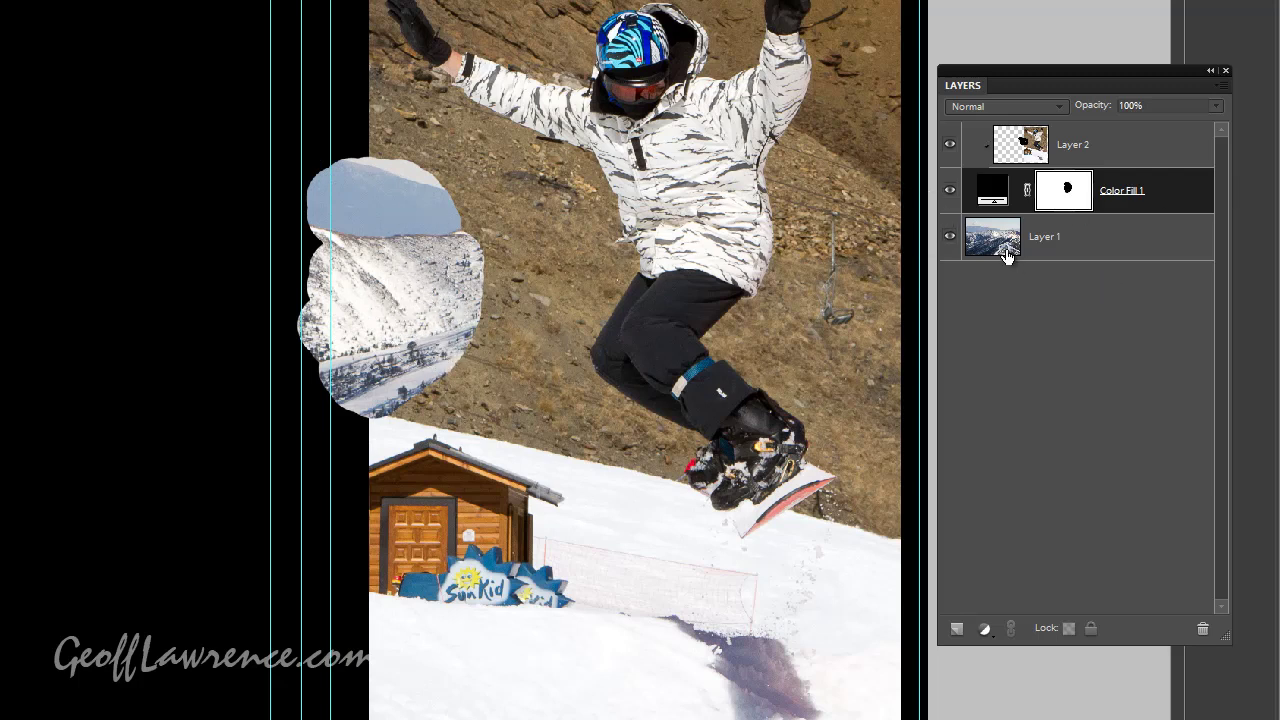
mouse_move(366, 186)
left_mouse_down()
mouse_move(336, 177)
mouse_move(306, 228)
mouse_move(333, 312)
mouse_move(293, 336)
mouse_move(294, 245)
mouse_move(361, 330)
mouse_move(310, 363)
mouse_move(300, 280)
left_mouse_up()
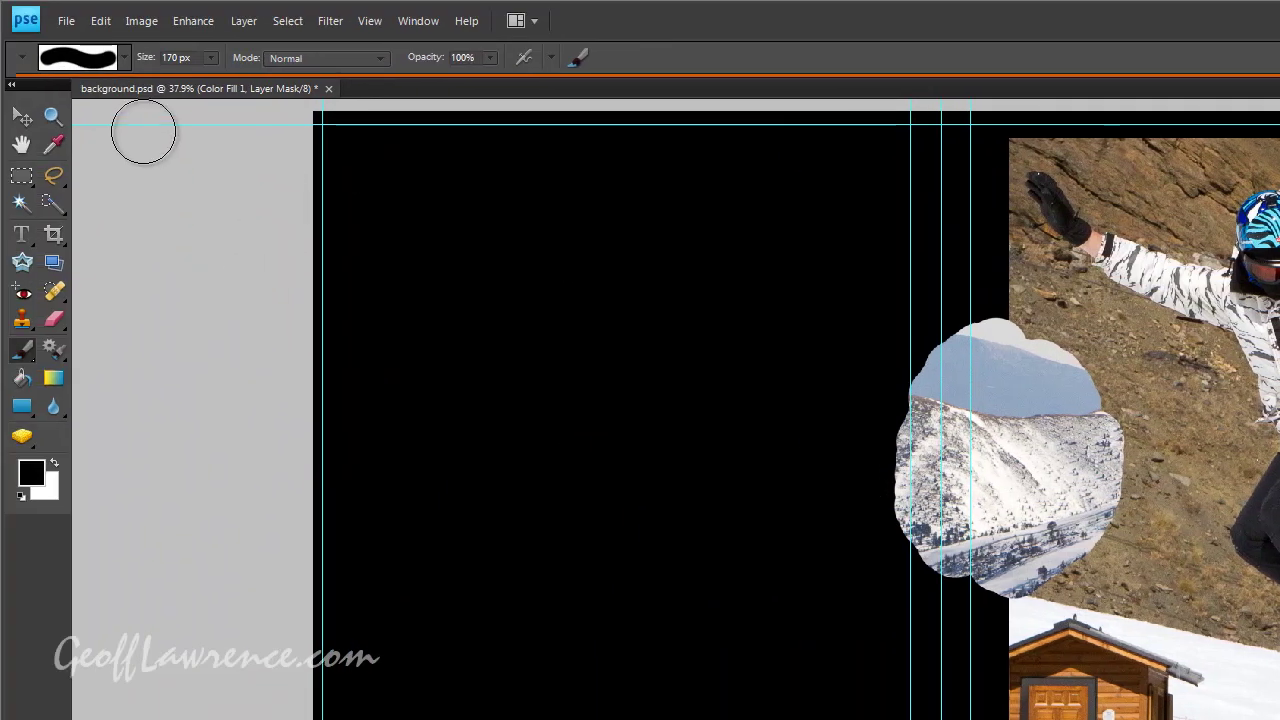
Enlarge the brush to about 1862 px and reveal the mountains across the left and lower-left areas.
left_click(211, 57)
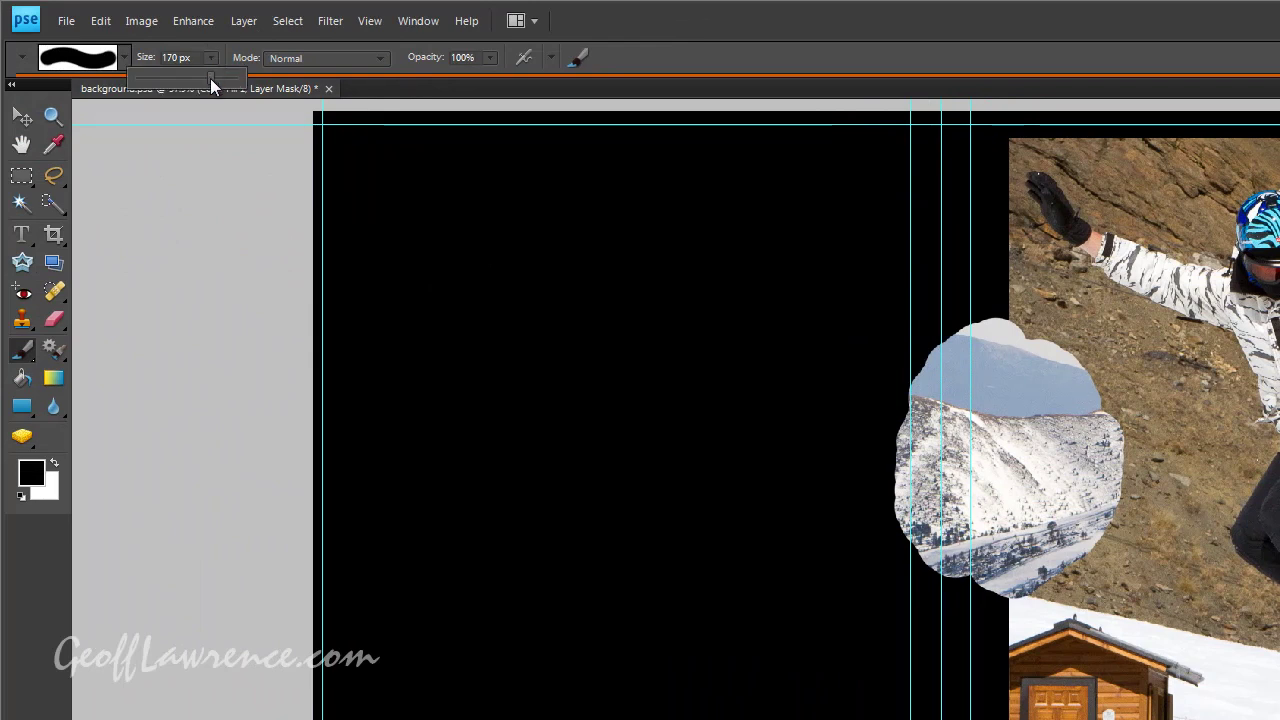
left_click_drag(210, 78, 235, 86)
left_click(235, 358)
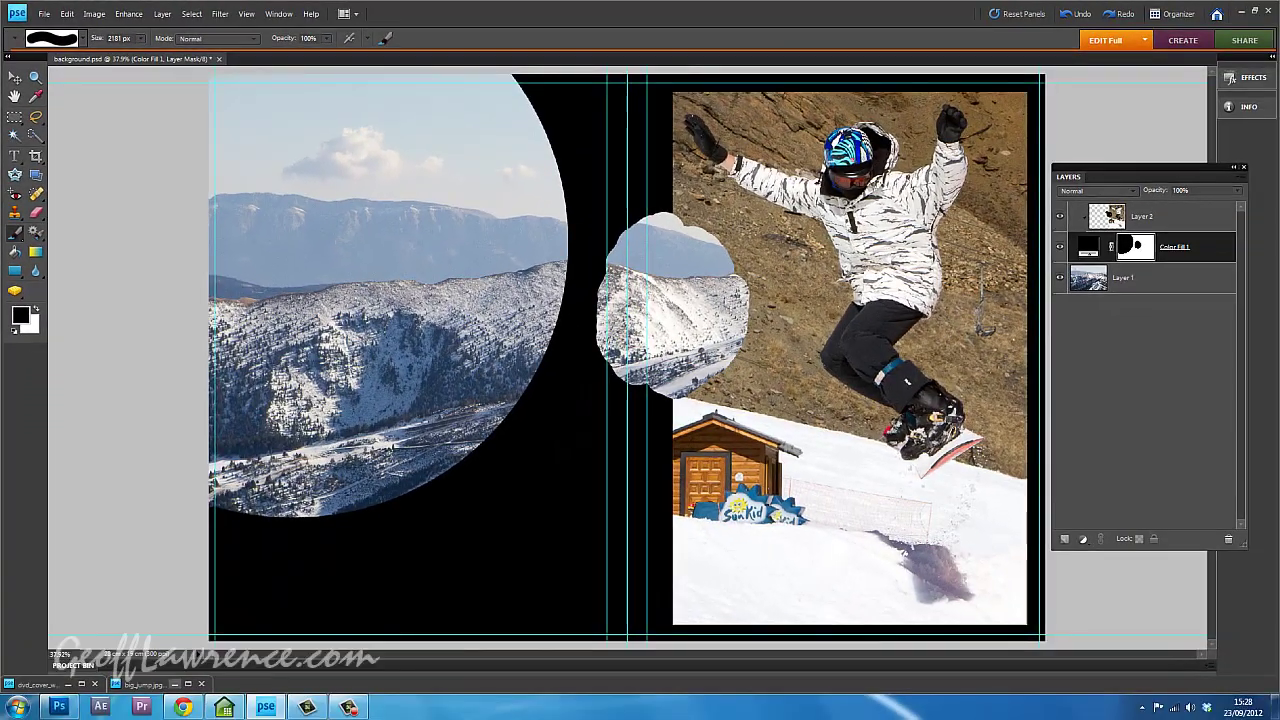
left_click(637, 227)
left_click(265, 450)
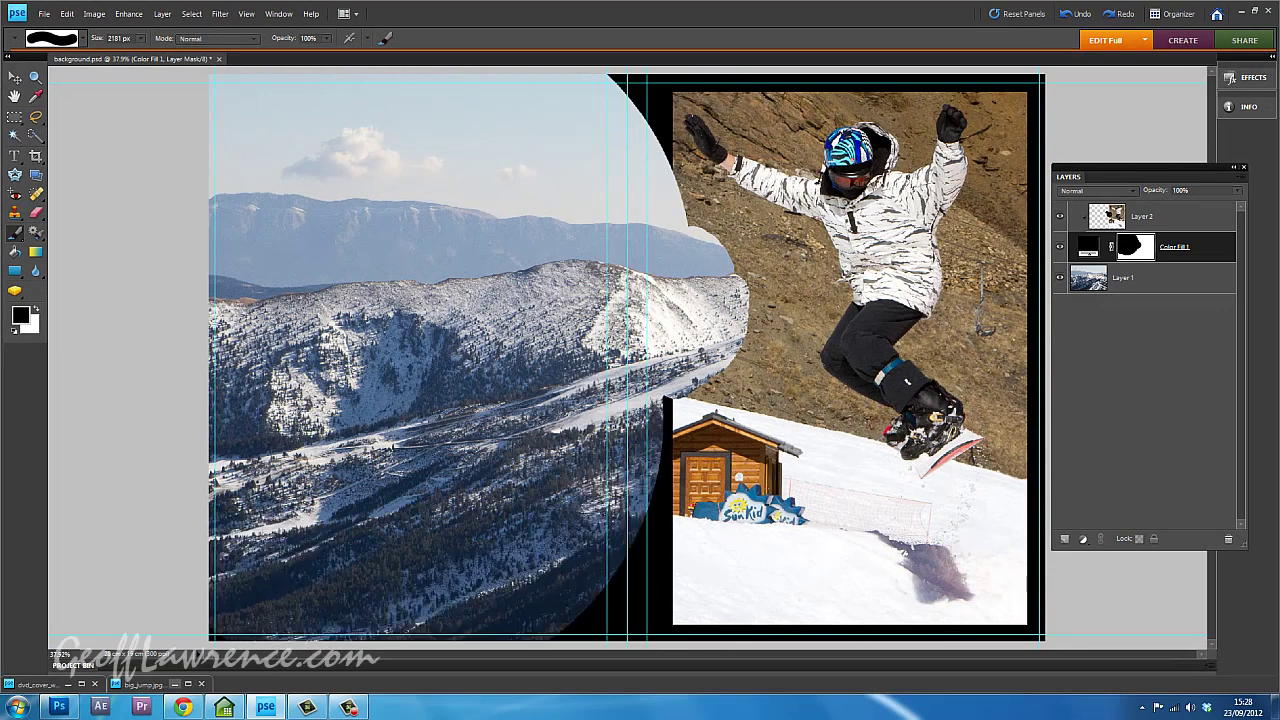
left_click(460, 560)
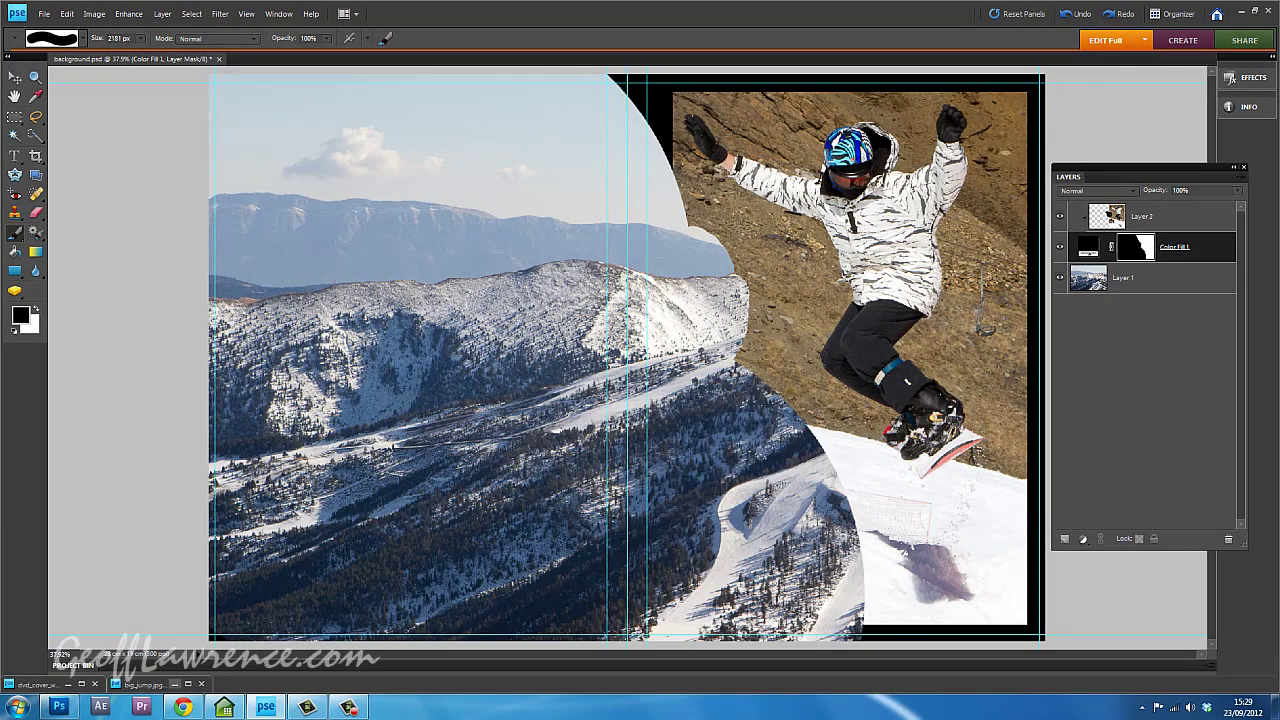
left_click(390, 340)
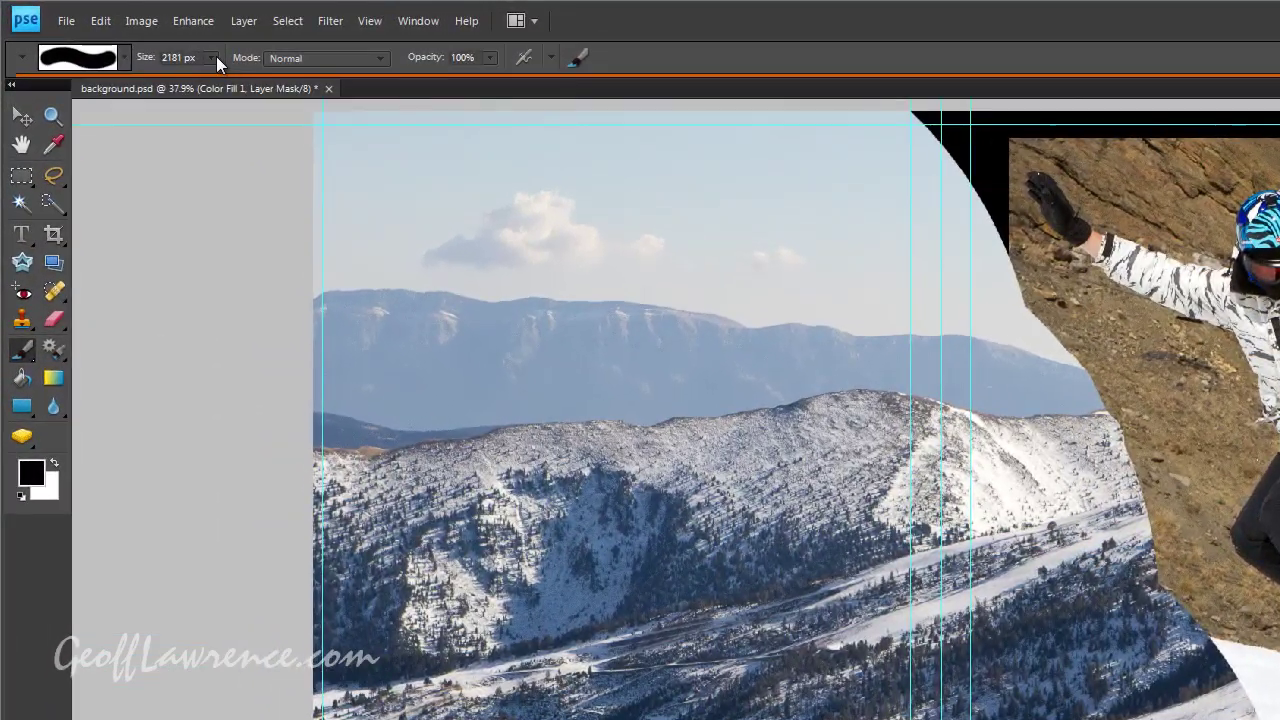
Shrink the brush and refine the mask edge beside the snowboarder's left side and arm.
left_click(212, 58)
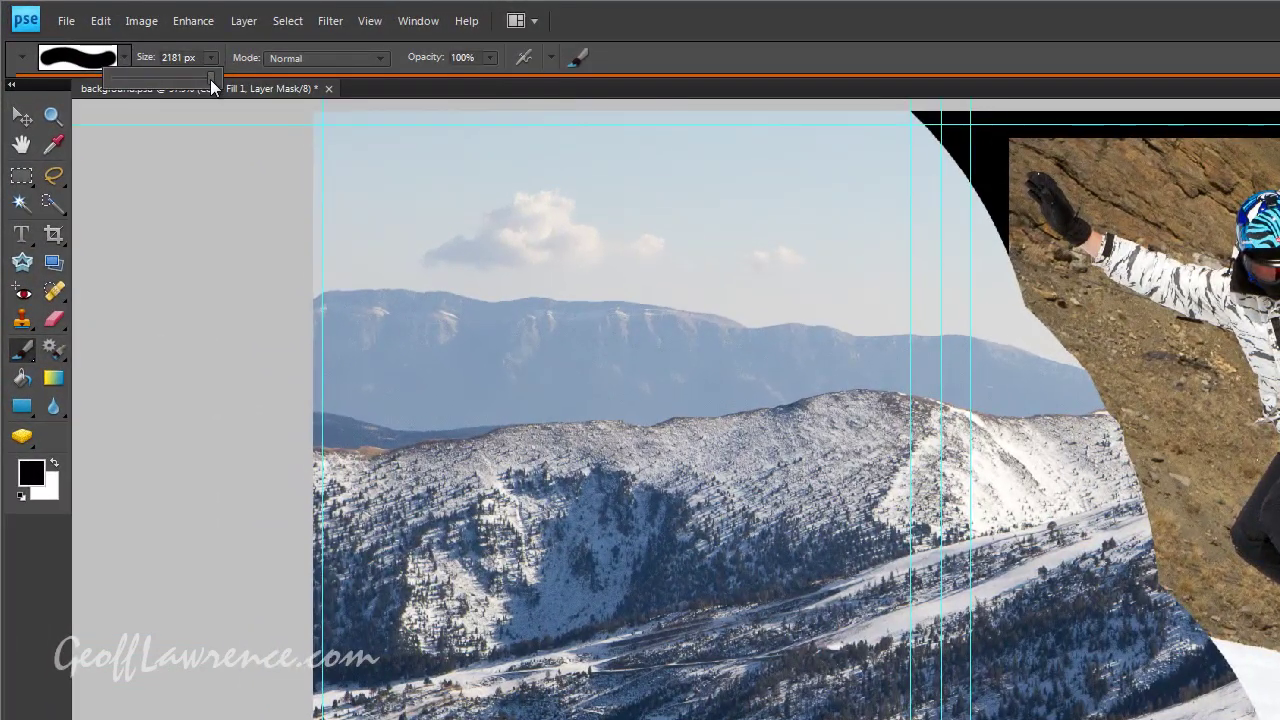
left_click_drag(193, 78, 200, 76)
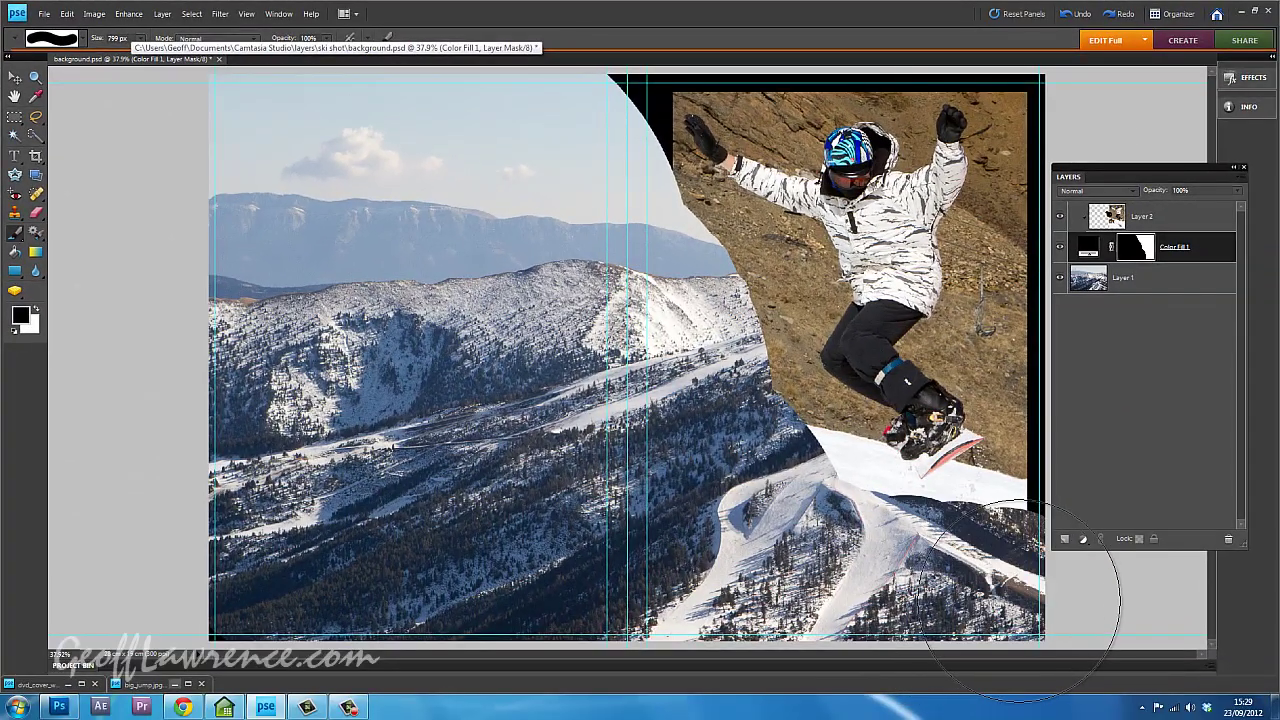
mouse_move(597, 420)
left_mouse_down()
mouse_move(763, 467)
mouse_move(688, 341)
mouse_move(699, 302)
mouse_move(537, 250)
left_mouse_up()
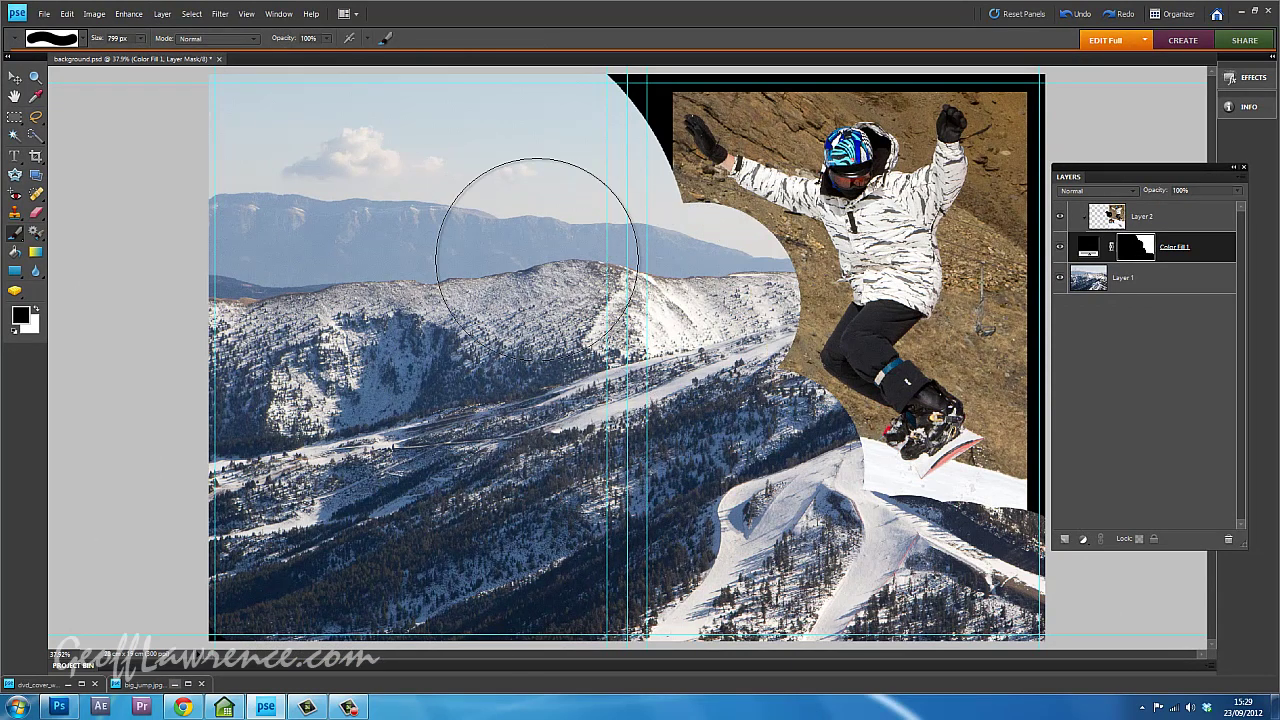
left_click_drag(532, 137, 534, 143)
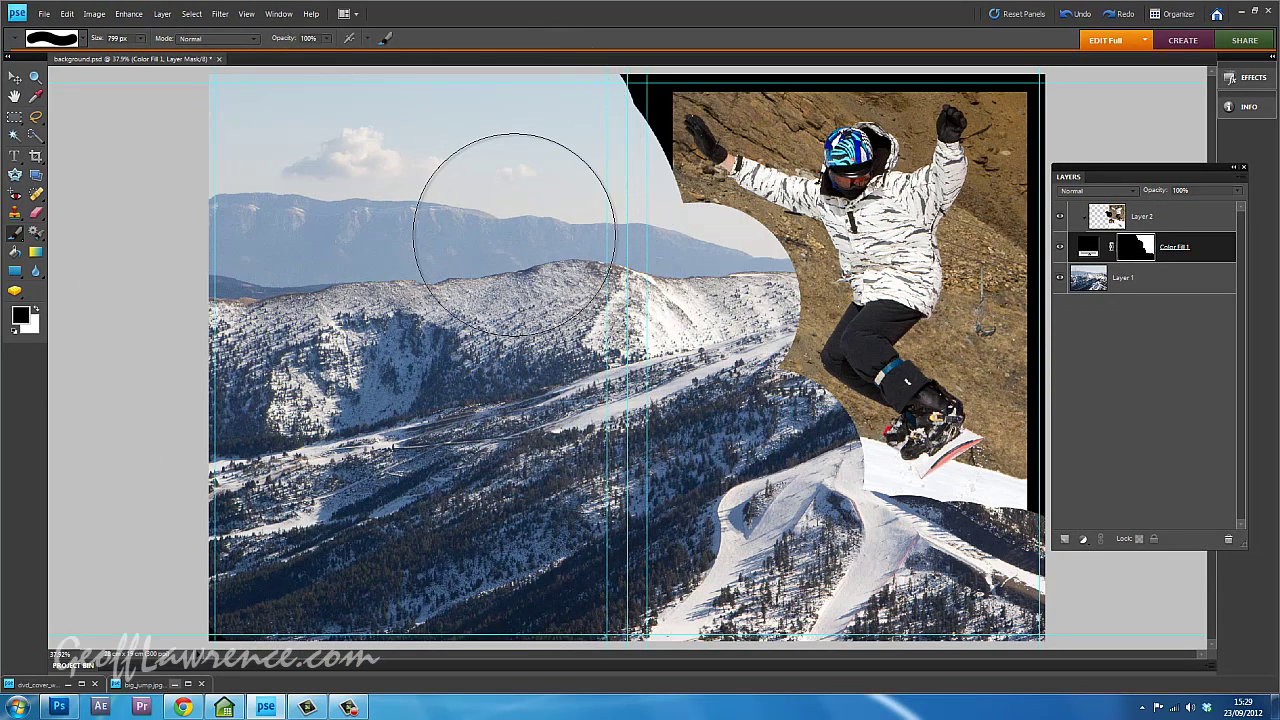
mouse_move(624, 252)
left_mouse_down()
mouse_move(669, 264)
mouse_move(651, 286)
mouse_move(589, 277)
mouse_move(631, 180)
left_mouse_up()
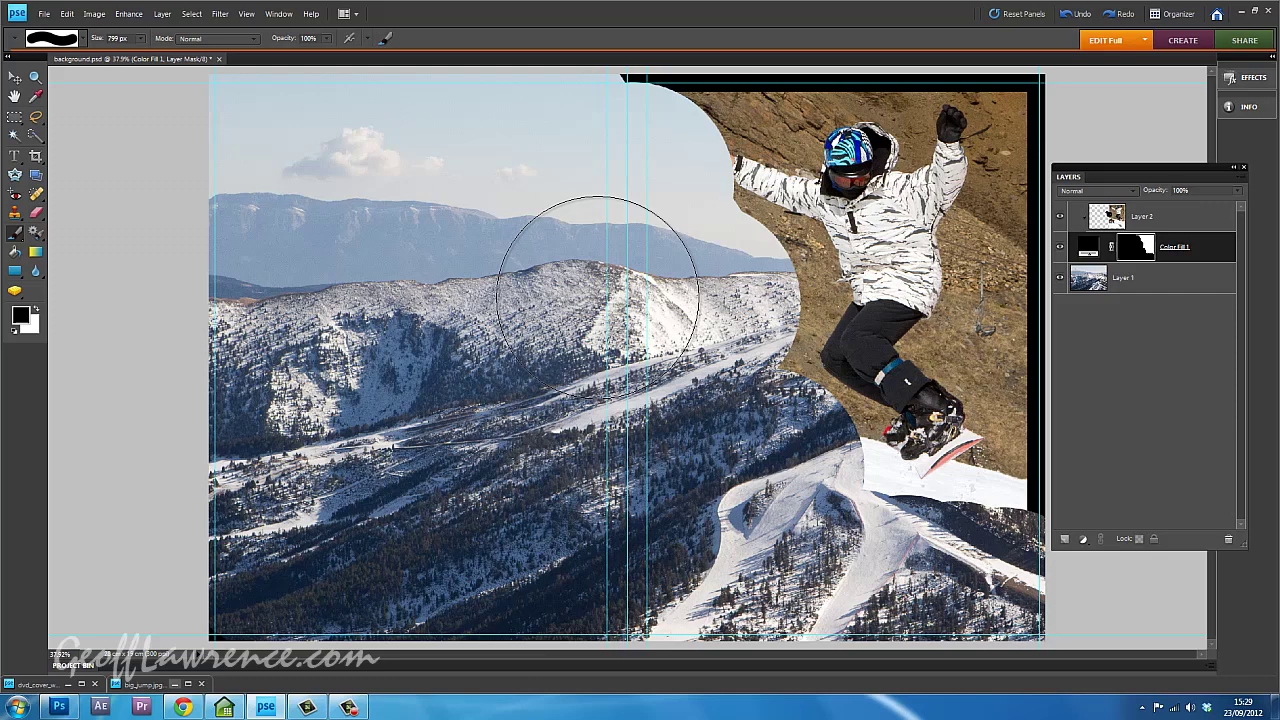
Paint white to restore the fill near the arm, then black to remove the leftover crescent.
left_click(36, 311)
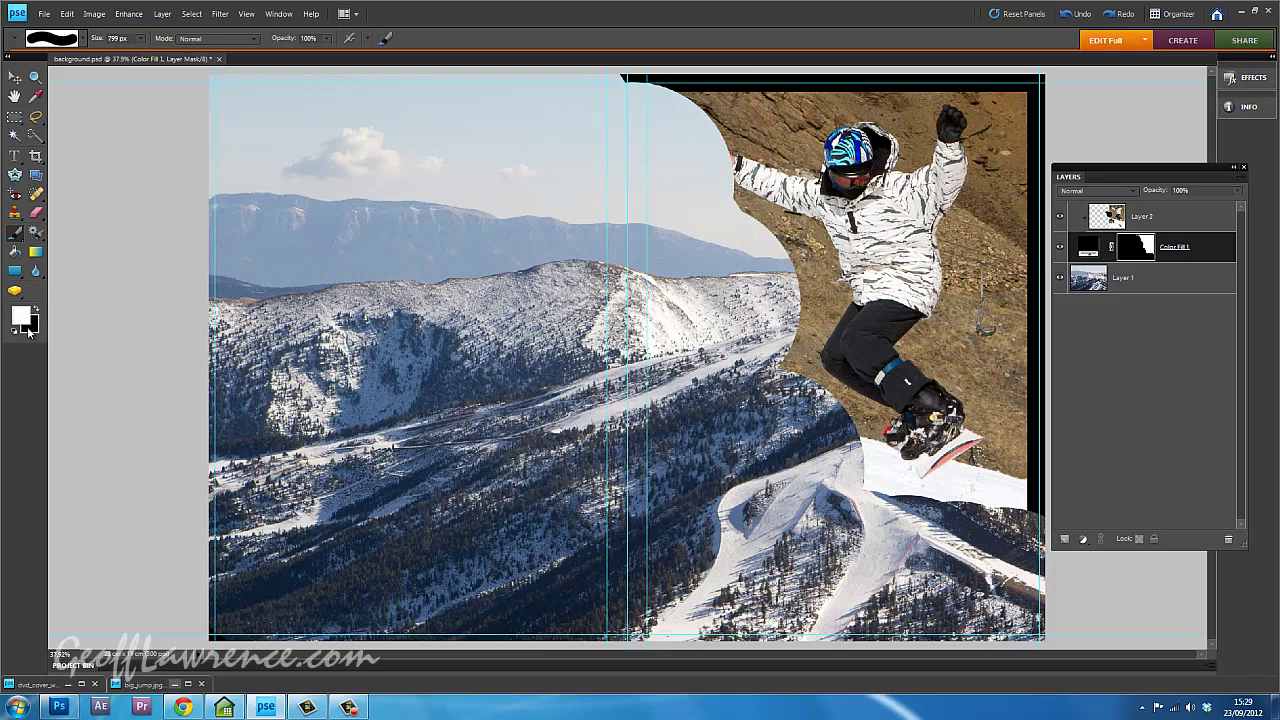
left_click(672, 188)
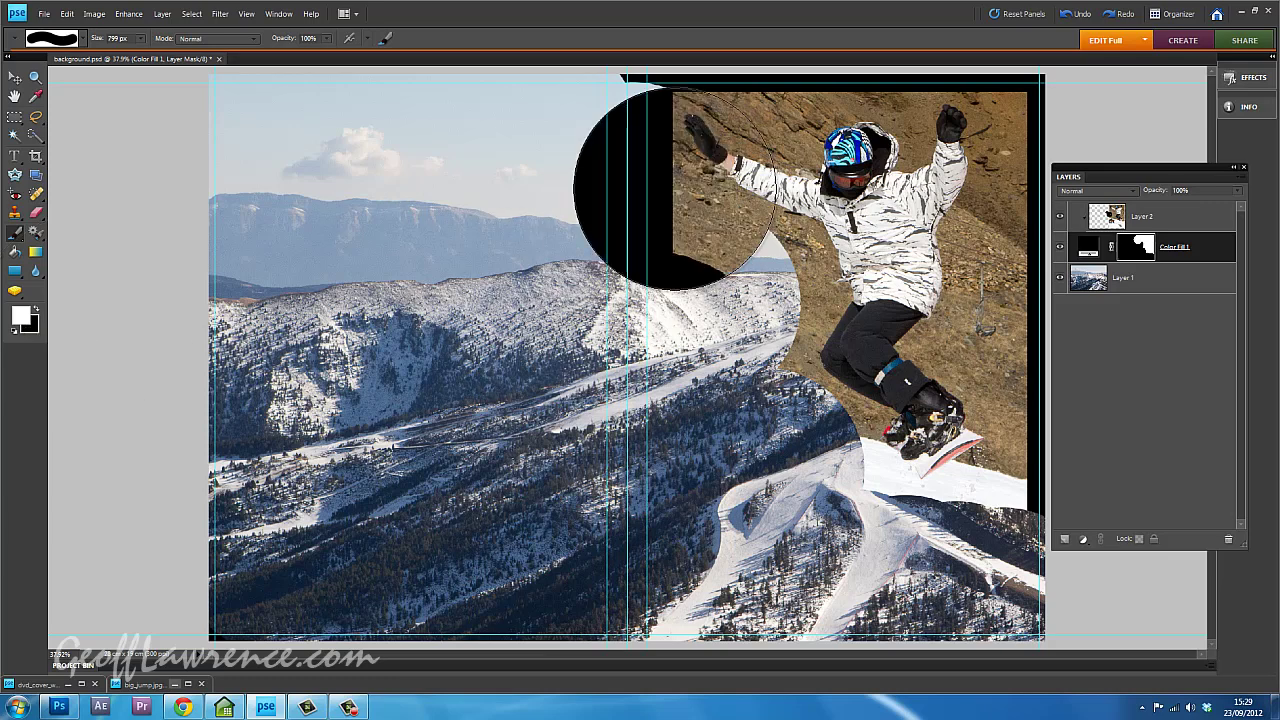
left_click_drag(672, 188, 640, 180)
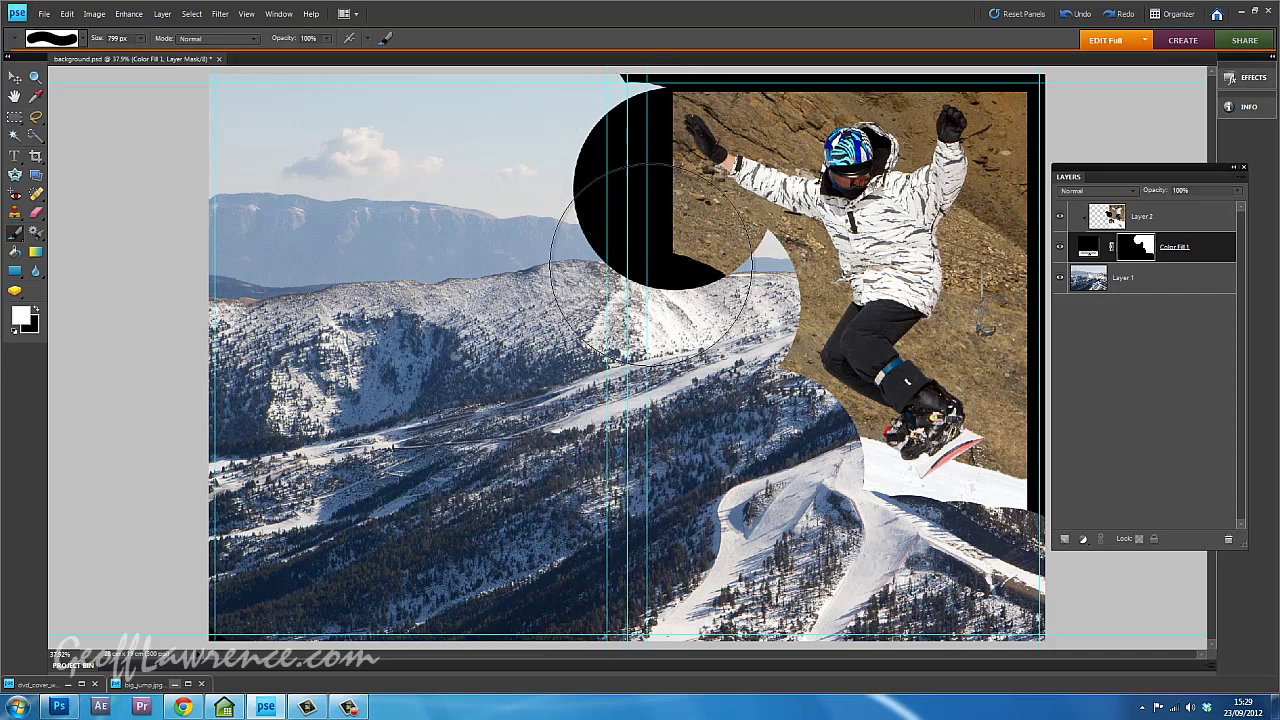
left_click(38, 311)
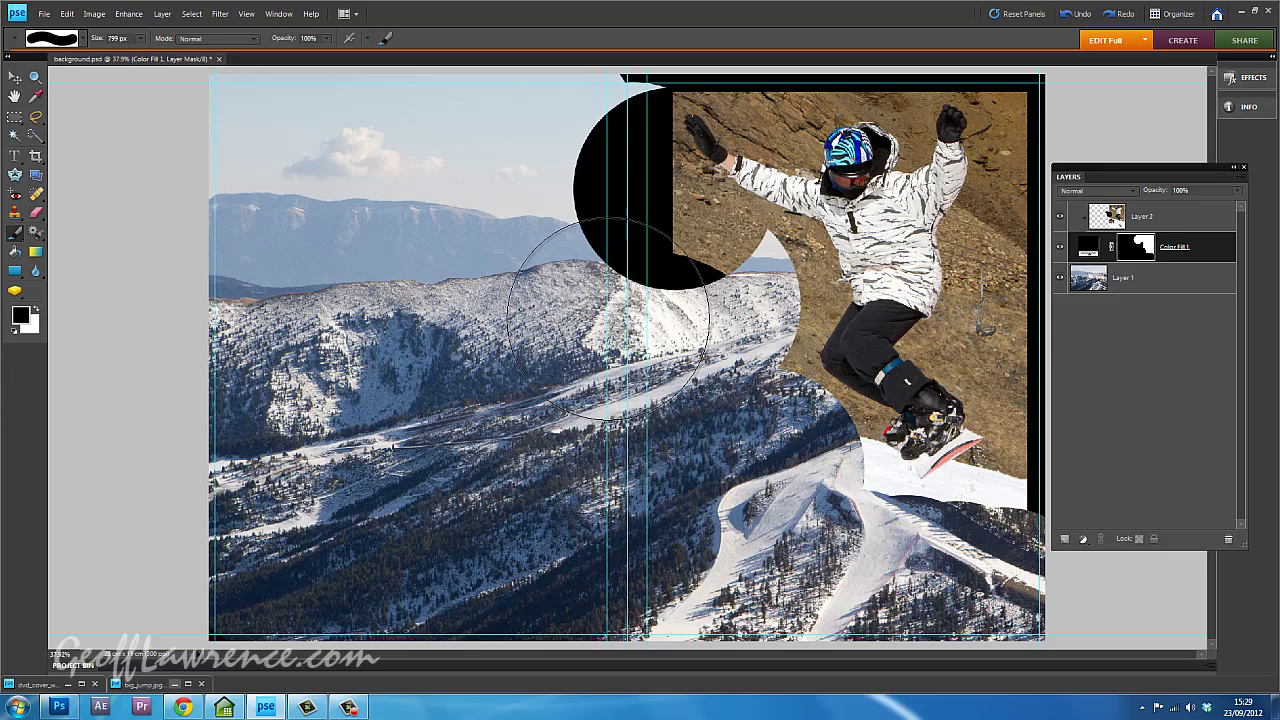
left_click(663, 282)
left_click(598, 245)
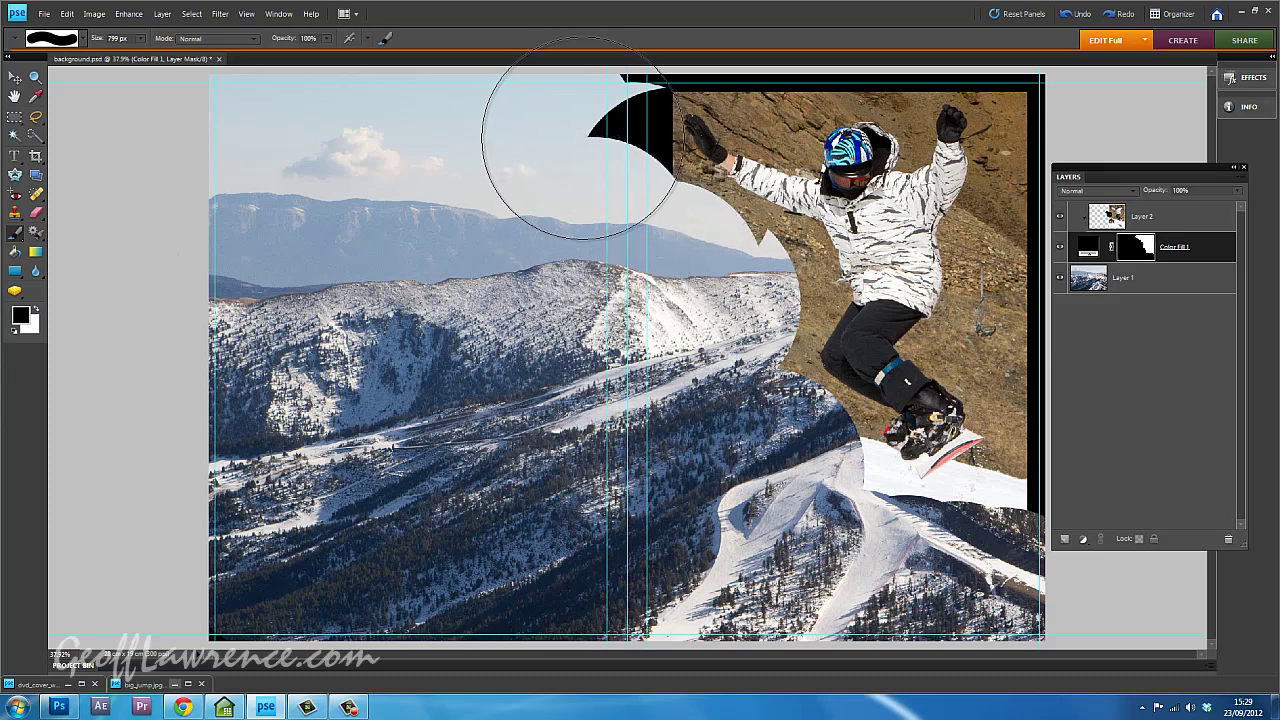
left_click_drag(571, 134, 563, 140)
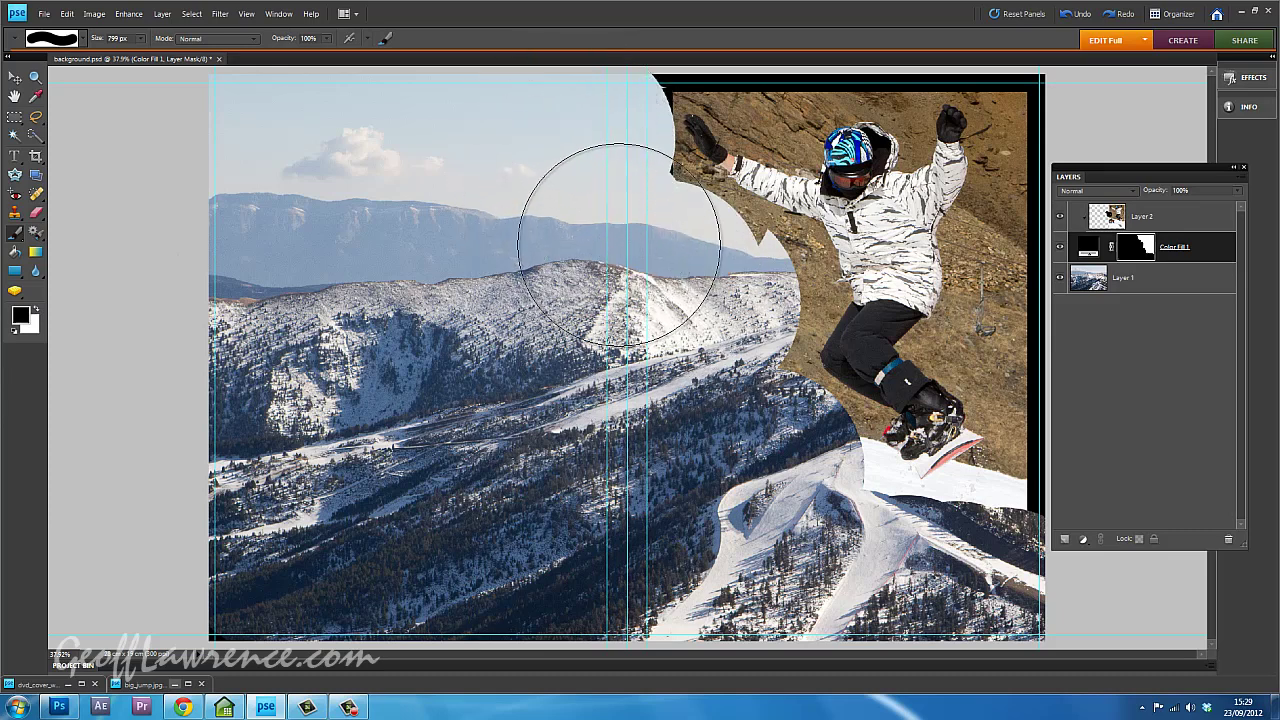
left_click(705, 295)
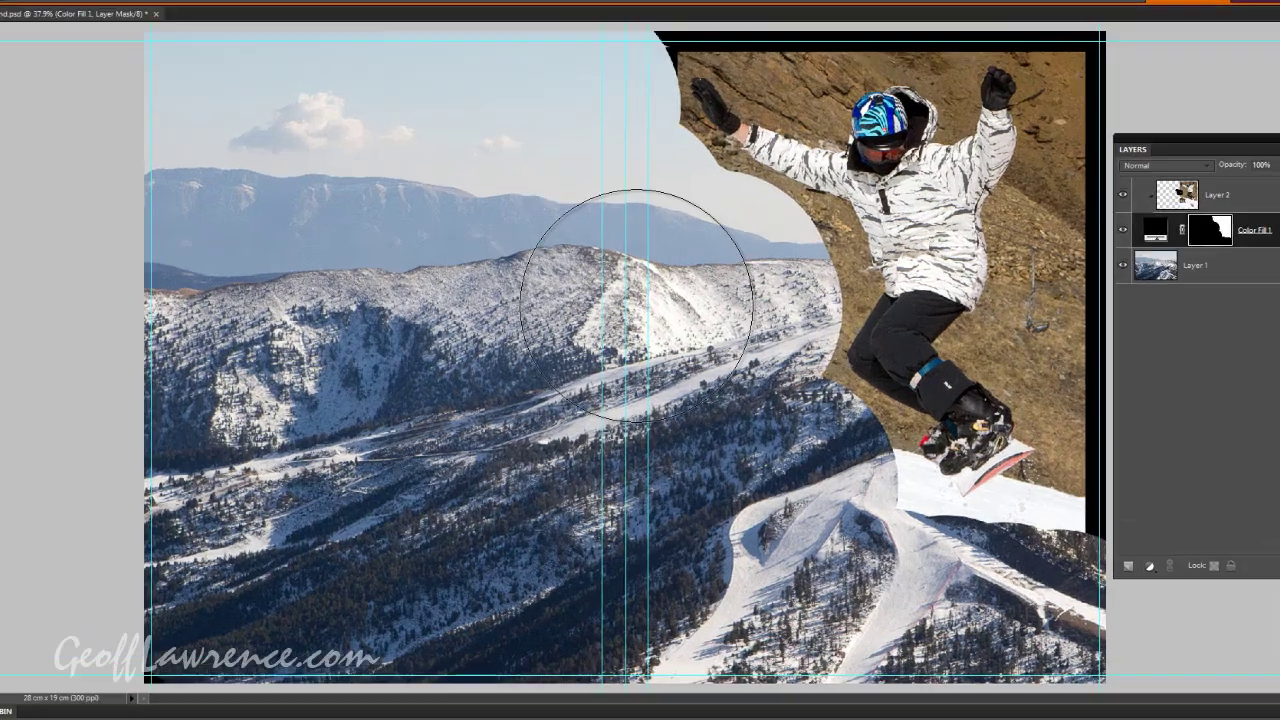
Choose the 100-pixel soft round brush from the Basic Brushes set.
right_click(622, 290)
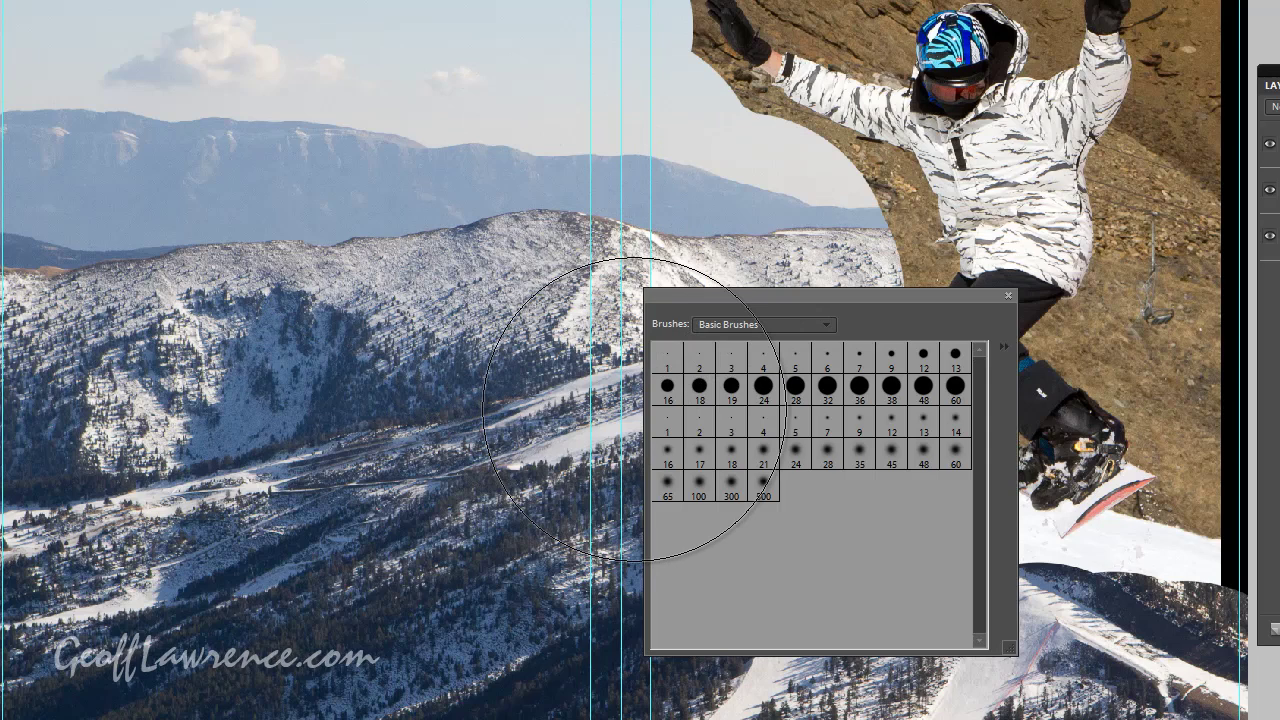
left_click(828, 325)
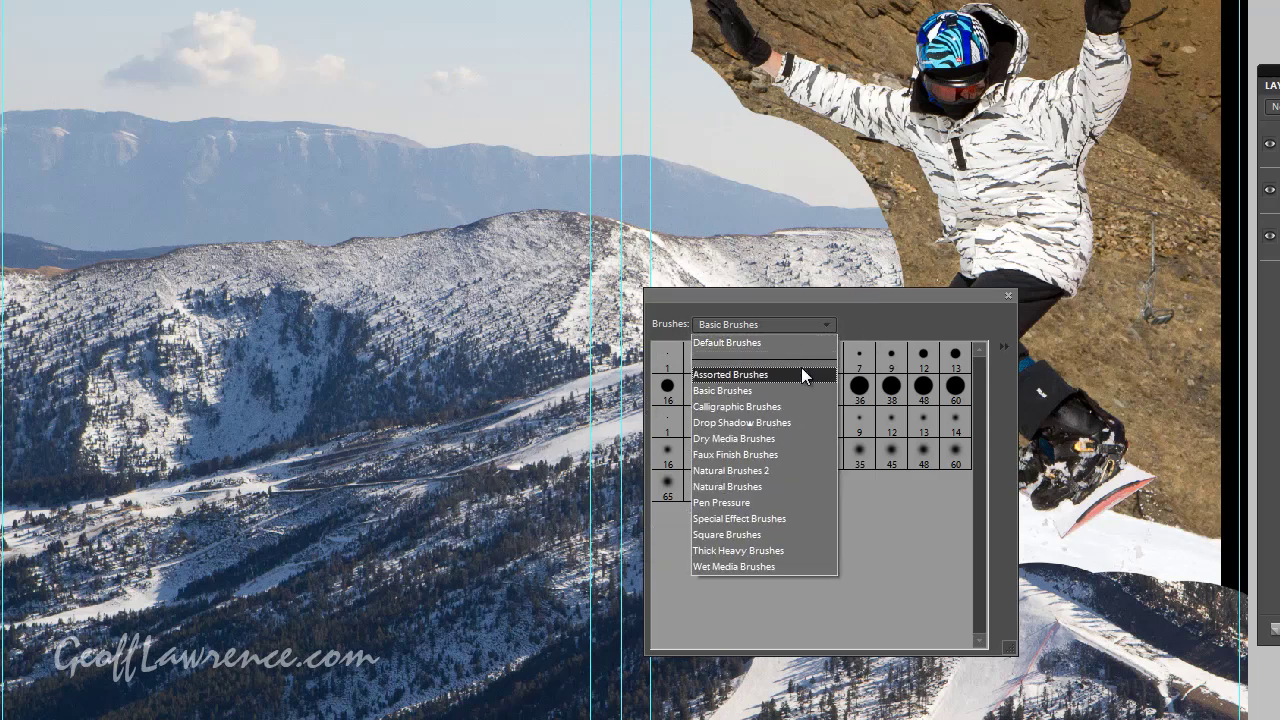
left_click(755, 341)
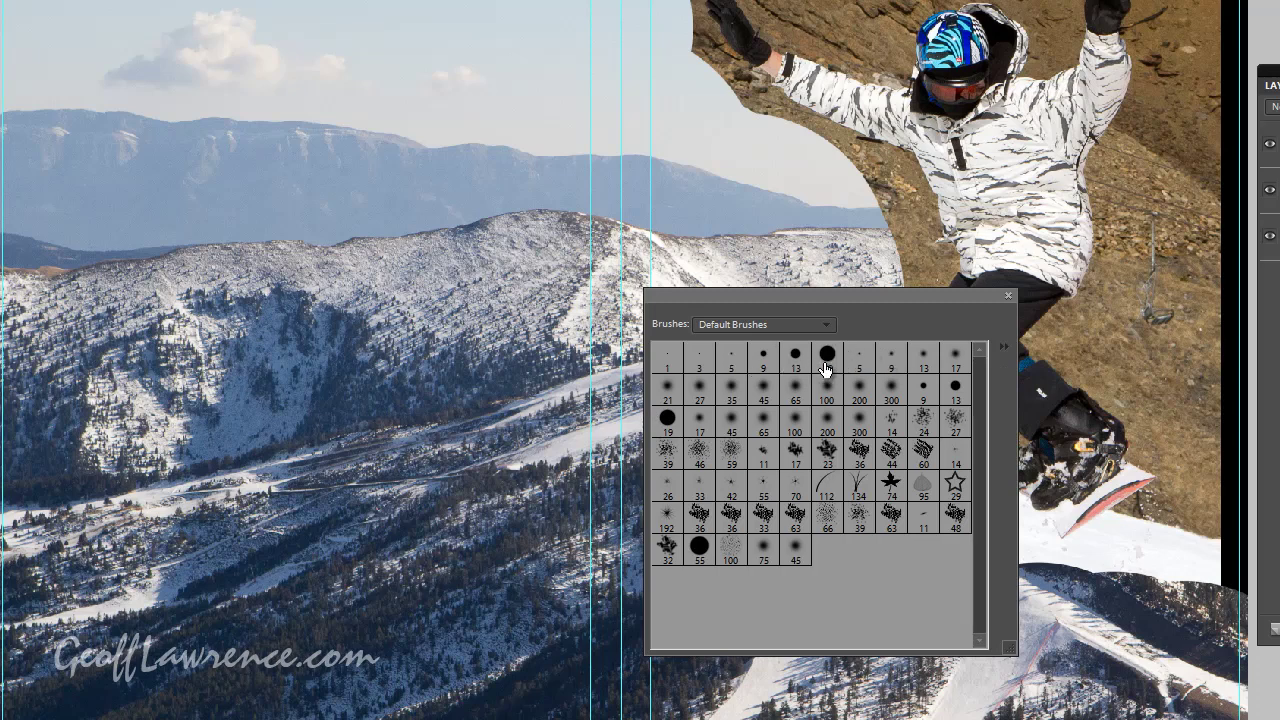
left_click(827, 324)
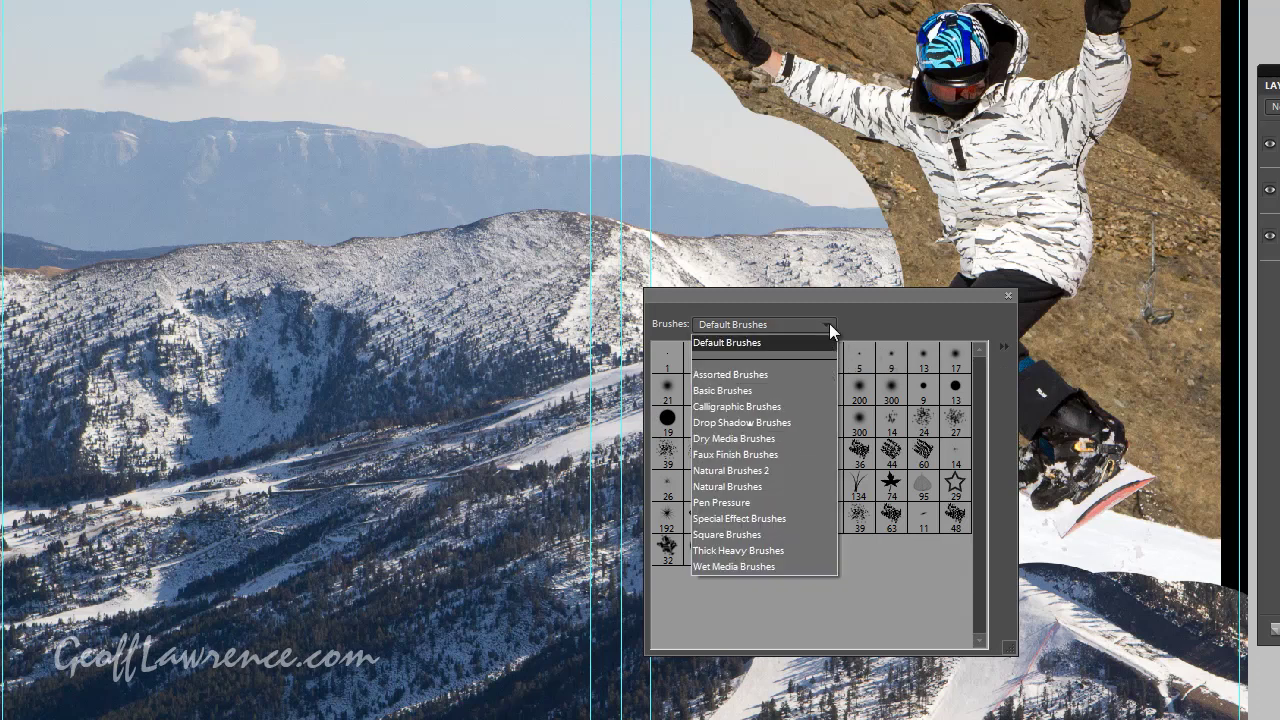
left_click(779, 390)
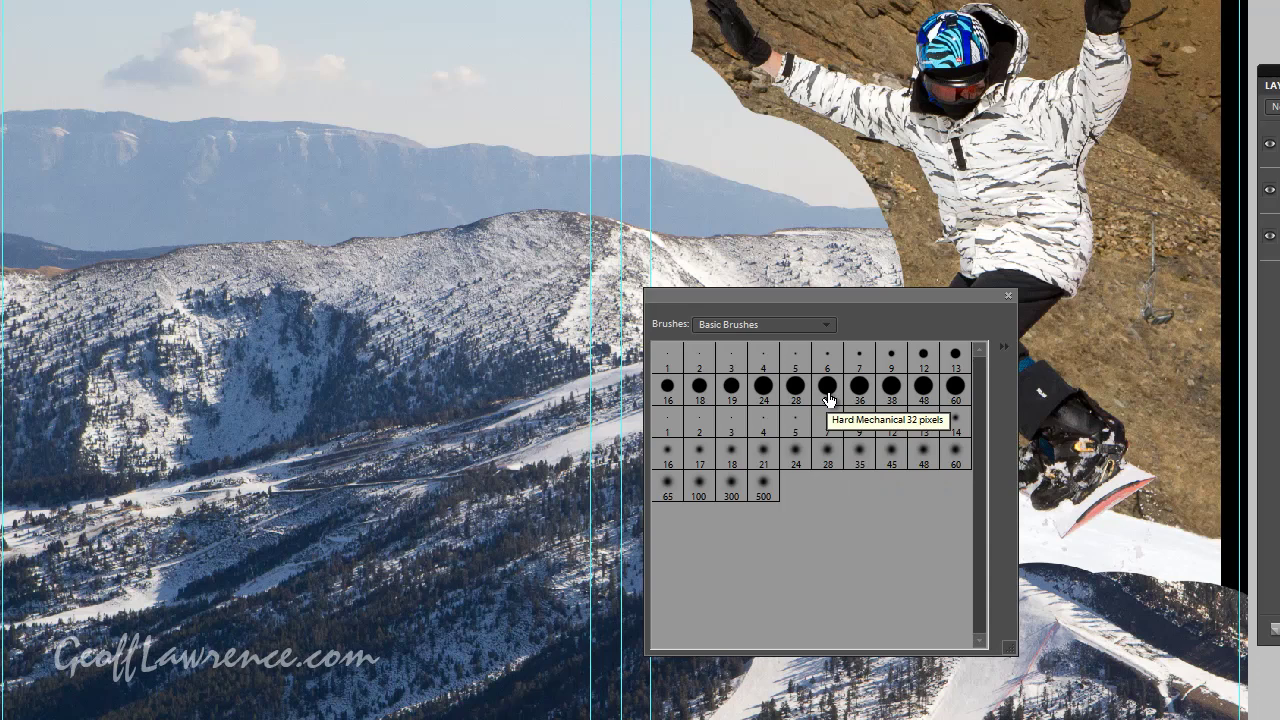
left_click(826, 457)
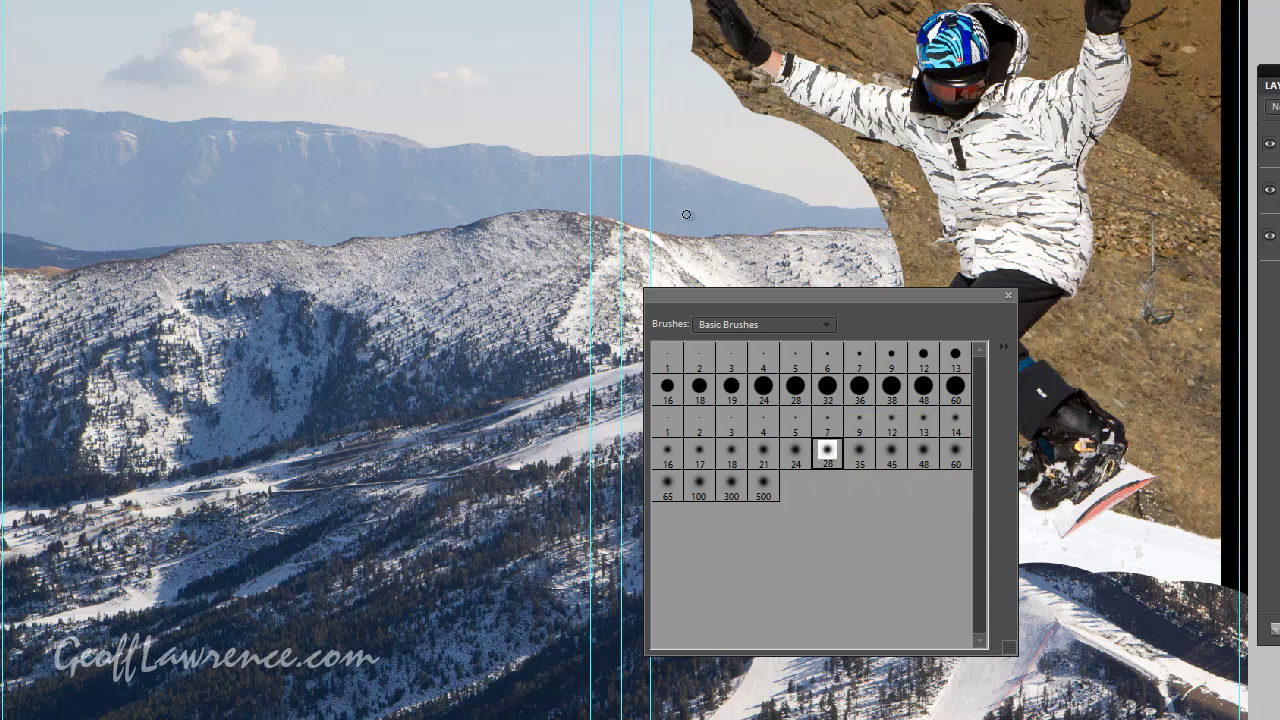
double_click(702, 489)
Soften the mask edge where the sky meets the snowboarder's outstretched arm.
mouse_move(885, 205)
left_mouse_down()
mouse_move(870, 175)
mouse_move(861, 183)
mouse_move(890, 238)
mouse_move(859, 184)
left_mouse_up()
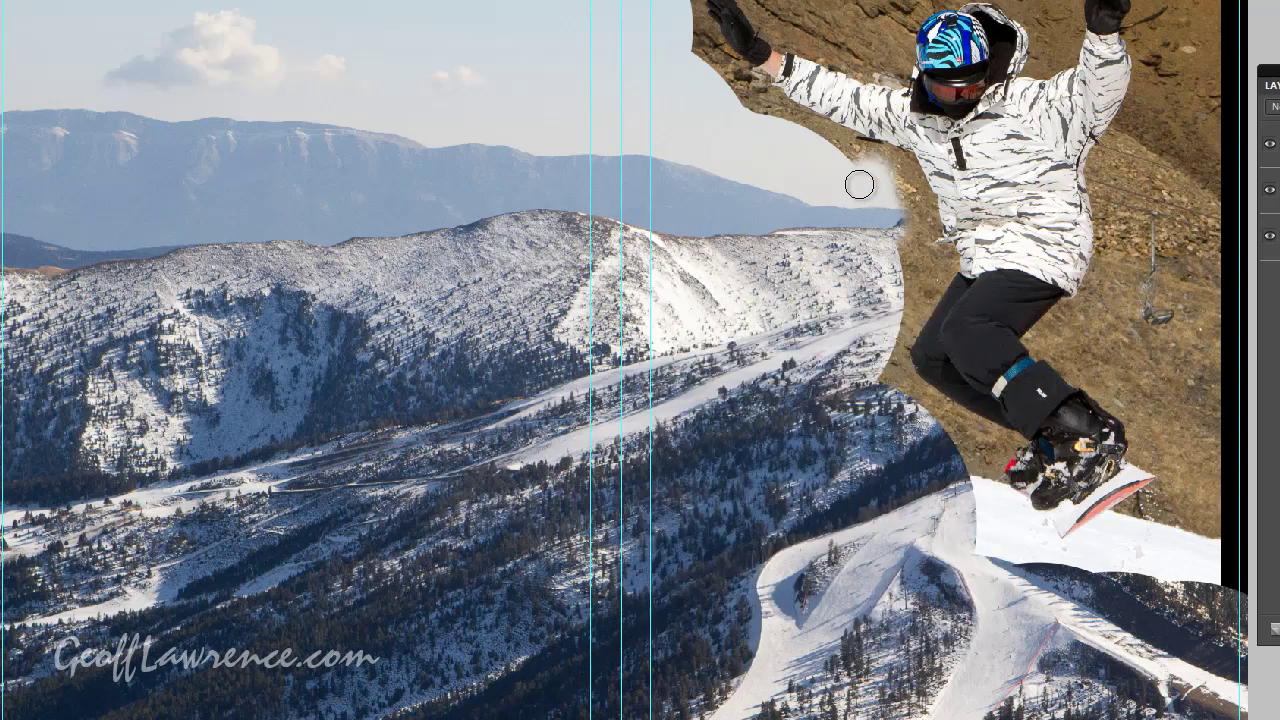
right_click(726, 231)
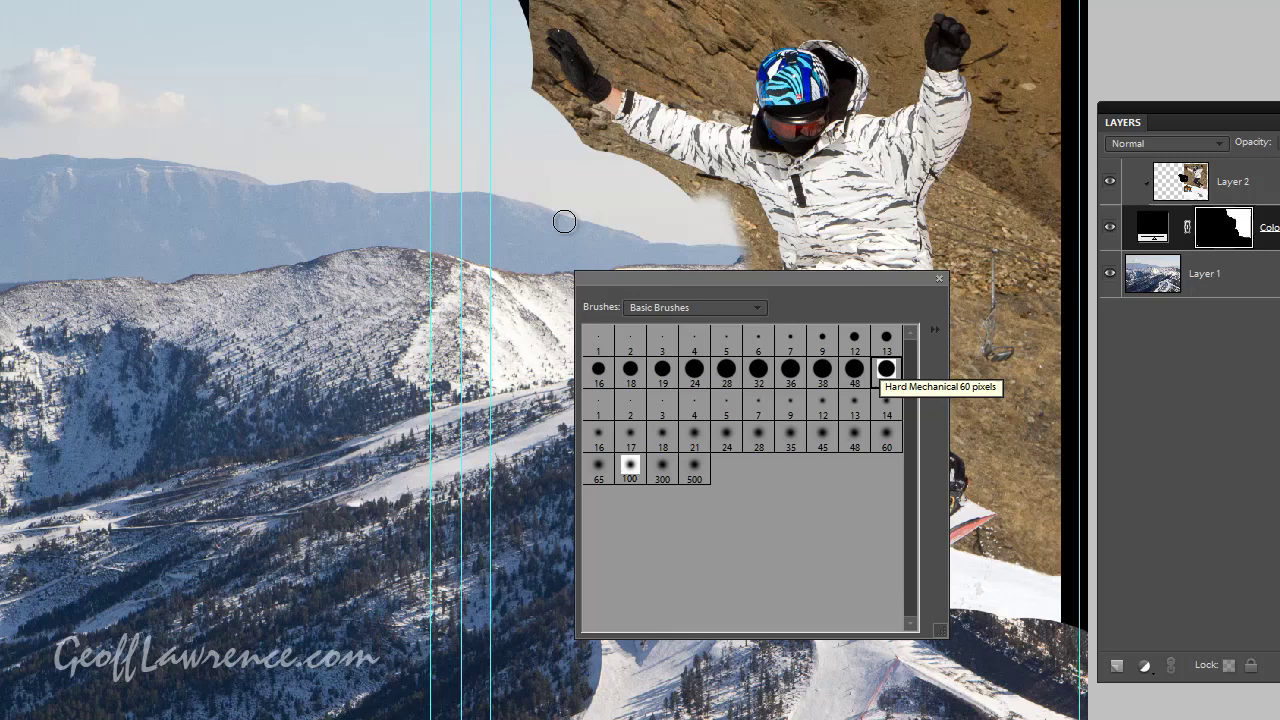
key("Return")
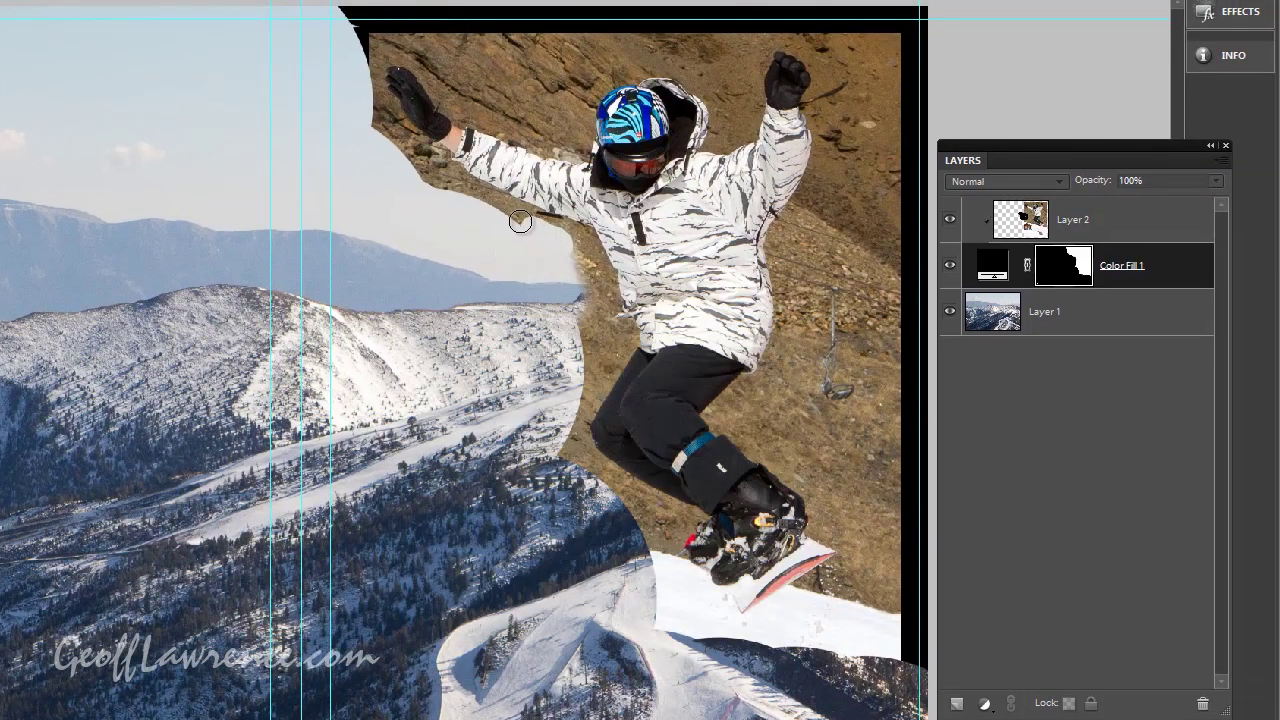
Paint black beside the arm, jacket and right edge, then clear the black strip with a 101 px brush.
left_click_drag(520, 221, 379, 127)
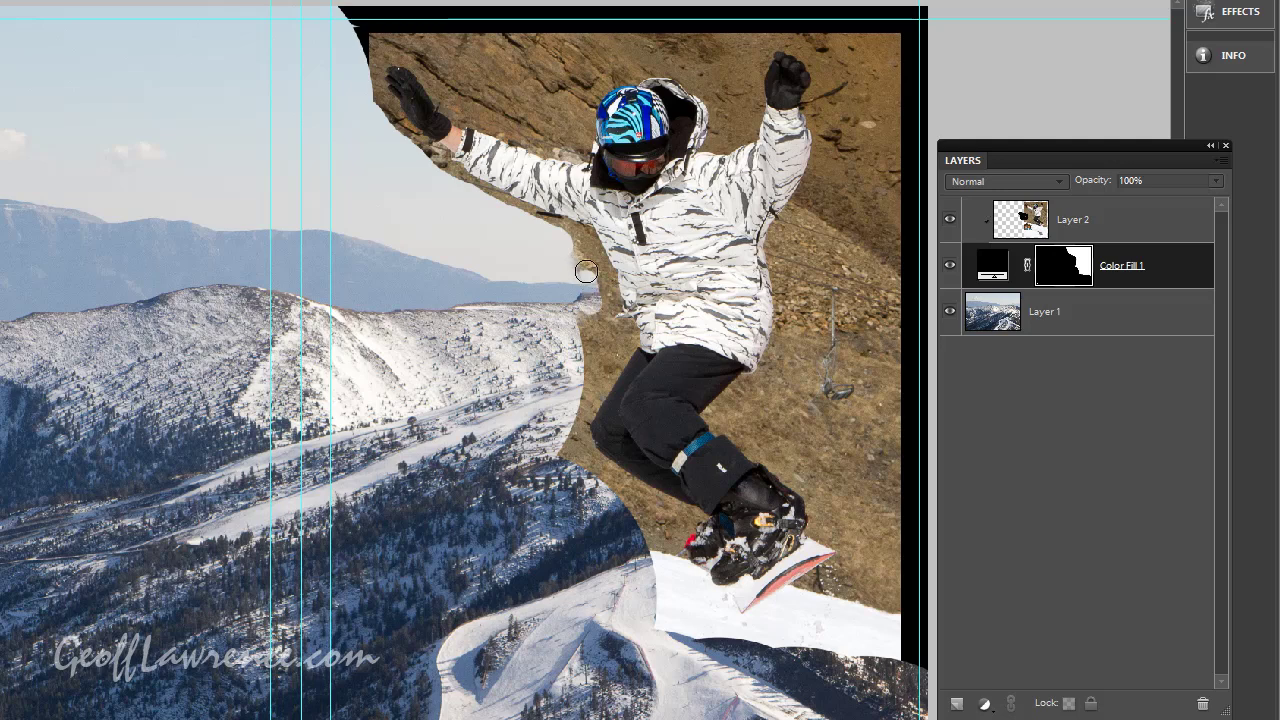
left_click_drag(586, 271, 575, 246)
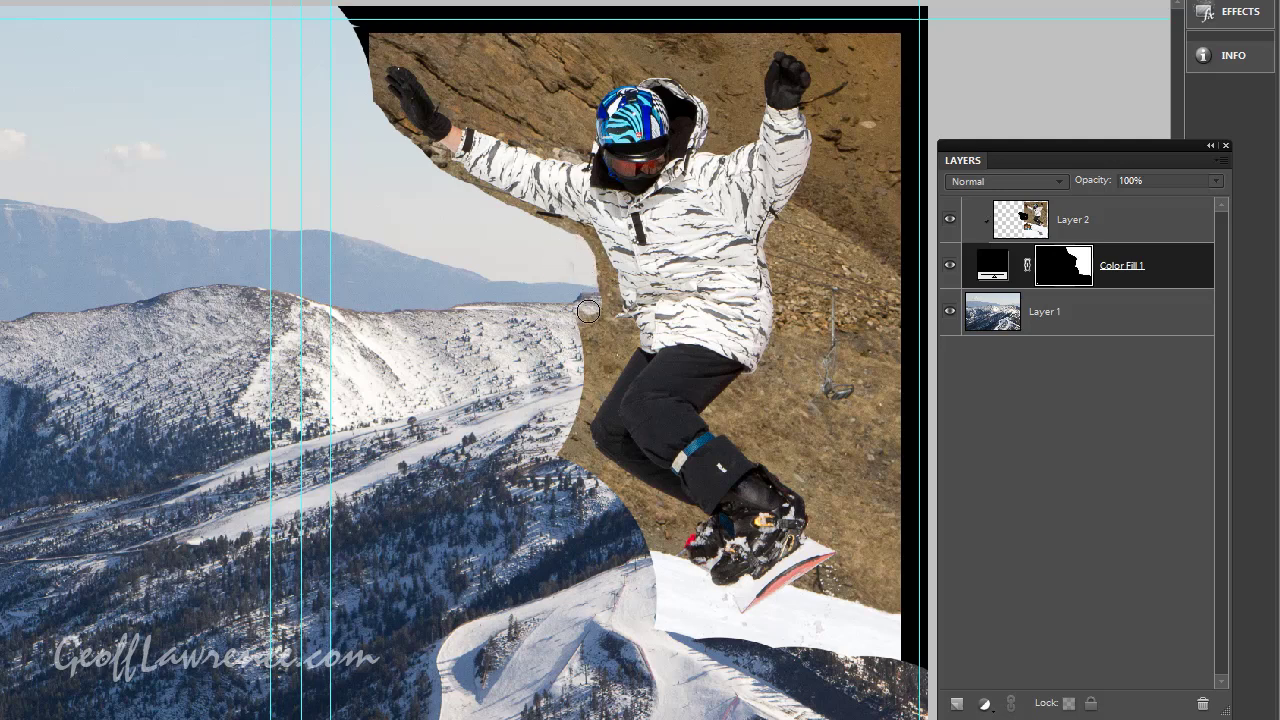
mouse_move(573, 261)
left_mouse_down()
mouse_move(567, 453)
mouse_move(621, 488)
mouse_move(647, 529)
mouse_move(679, 631)
mouse_move(714, 639)
mouse_move(689, 635)
mouse_move(670, 609)
mouse_move(740, 640)
mouse_move(907, 640)
mouse_move(867, 654)
mouse_move(935, 682)
mouse_move(926, 535)
left_mouse_up()
left_click_drag(928, 624, 934, 15)
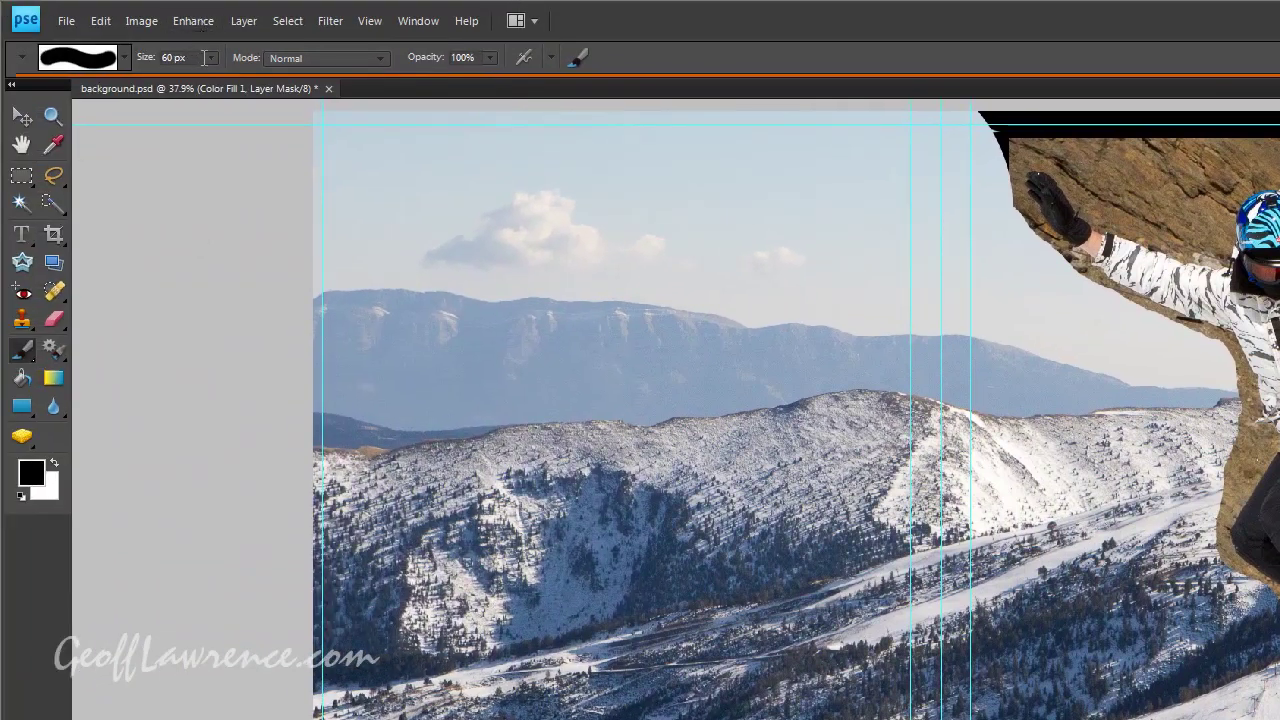
left_click_drag(224, 79, 232, 79)
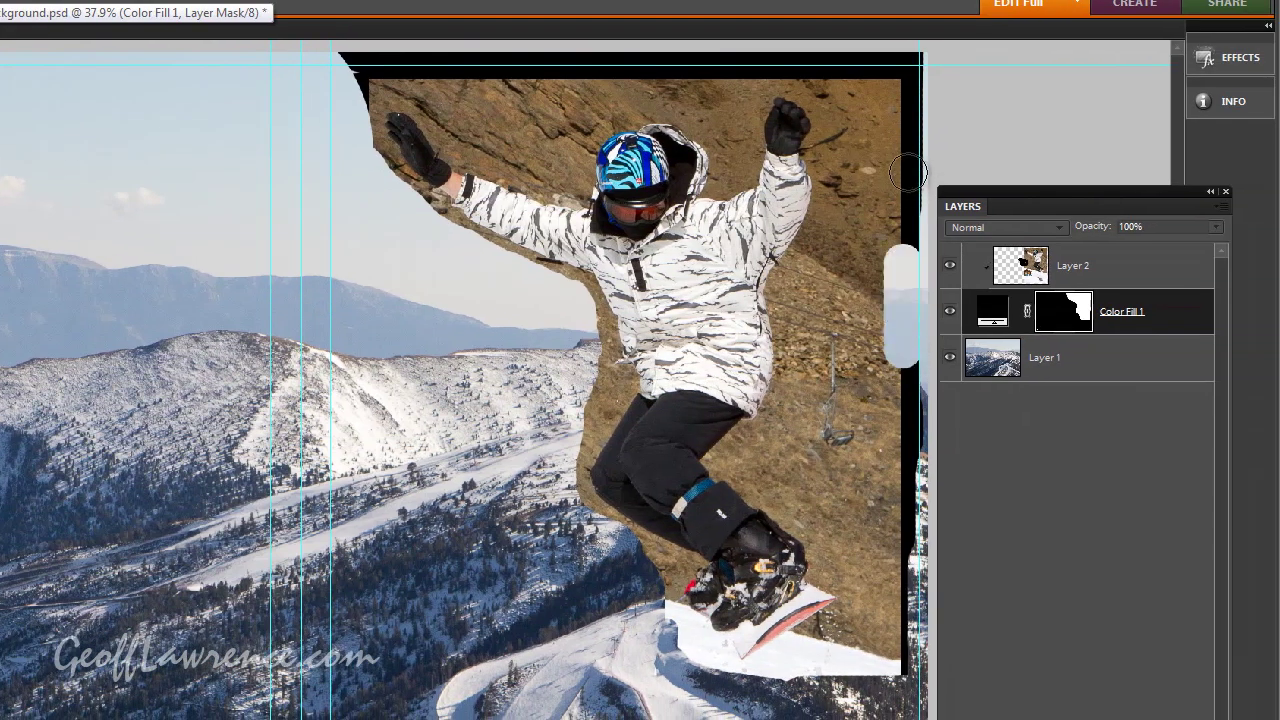
mouse_move(908, 172)
left_mouse_down()
mouse_move(915, 42)
mouse_move(889, 532)
mouse_move(919, 420)
mouse_move(888, 642)
mouse_move(851, 711)
mouse_move(825, 710)
mouse_move(805, 689)
mouse_move(861, 634)
mouse_move(906, 688)
mouse_move(871, 475)
mouse_move(756, 455)
mouse_move(850, 533)
mouse_move(823, 412)
mouse_move(876, 582)
mouse_move(887, 48)
mouse_move(340, 46)
mouse_move(516, 58)
mouse_move(507, 84)
mouse_move(537, 139)
mouse_move(449, 59)
mouse_move(391, 60)
mouse_move(855, 60)
mouse_move(880, 66)
mouse_move(887, 107)
mouse_move(793, 60)
mouse_move(727, 88)
mouse_move(727, 105)
mouse_move(563, 86)
mouse_move(533, 99)
mouse_move(565, 100)
left_mouse_up()
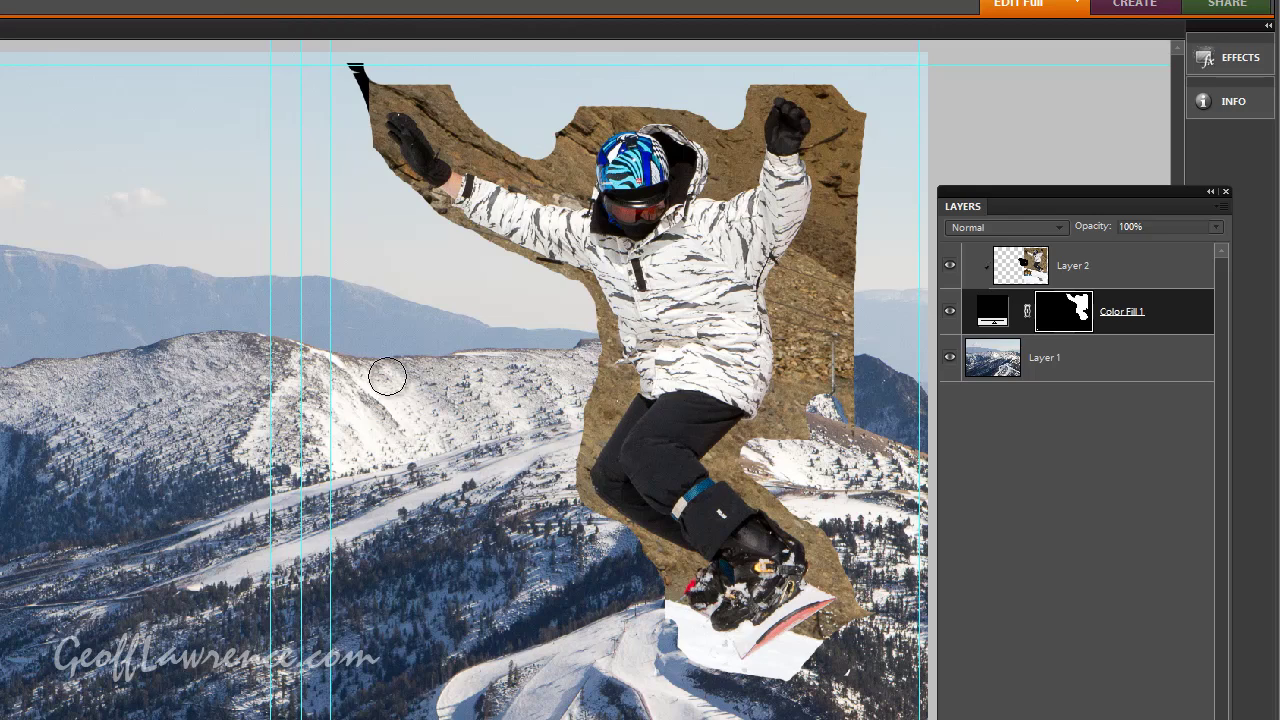
Zoom in to 200% on the snowboarder's raised arm, then return to the Brush tool.
key("ctrl+space")
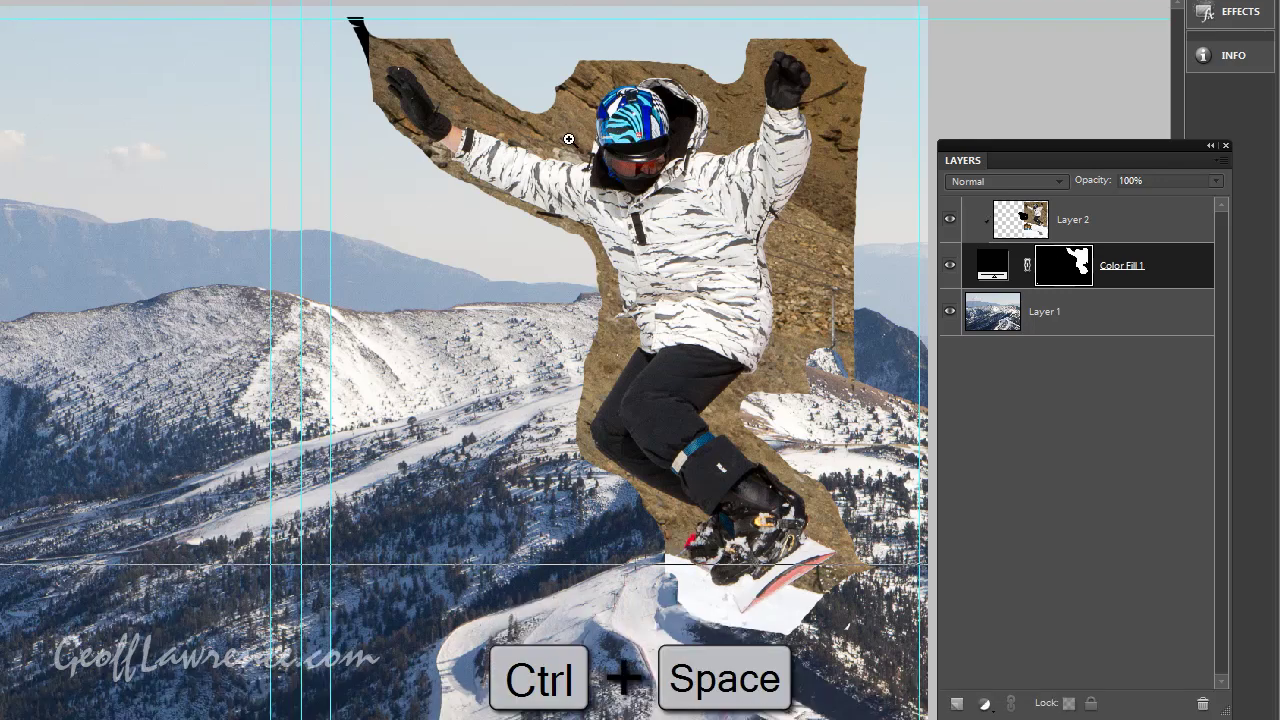
left_click(570, 181)
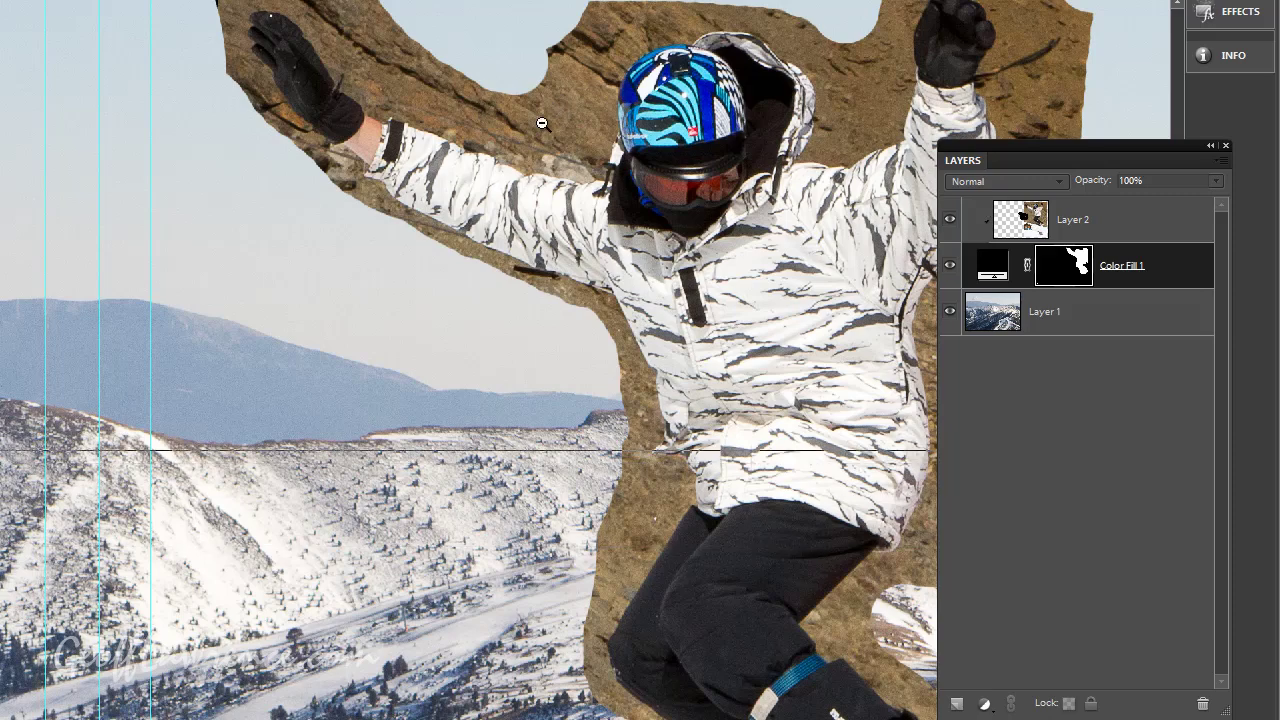
left_click(542, 123, "alt")
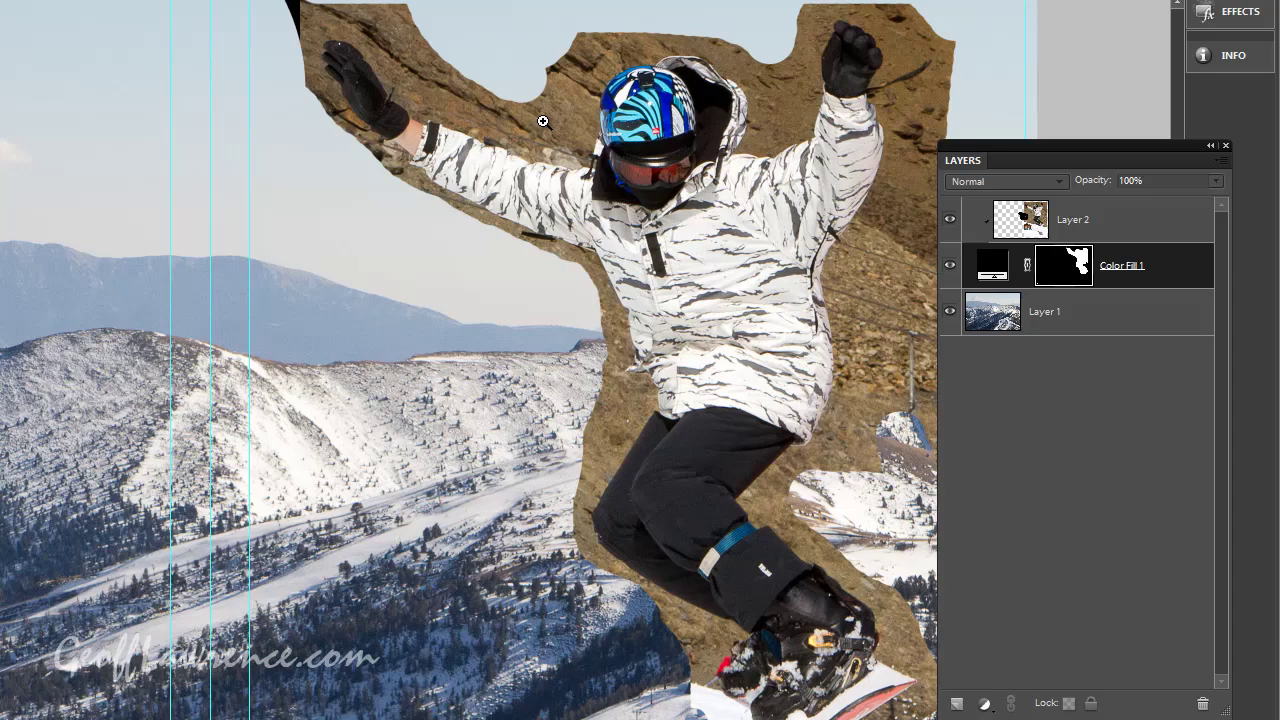
left_click(542, 123)
key("b")
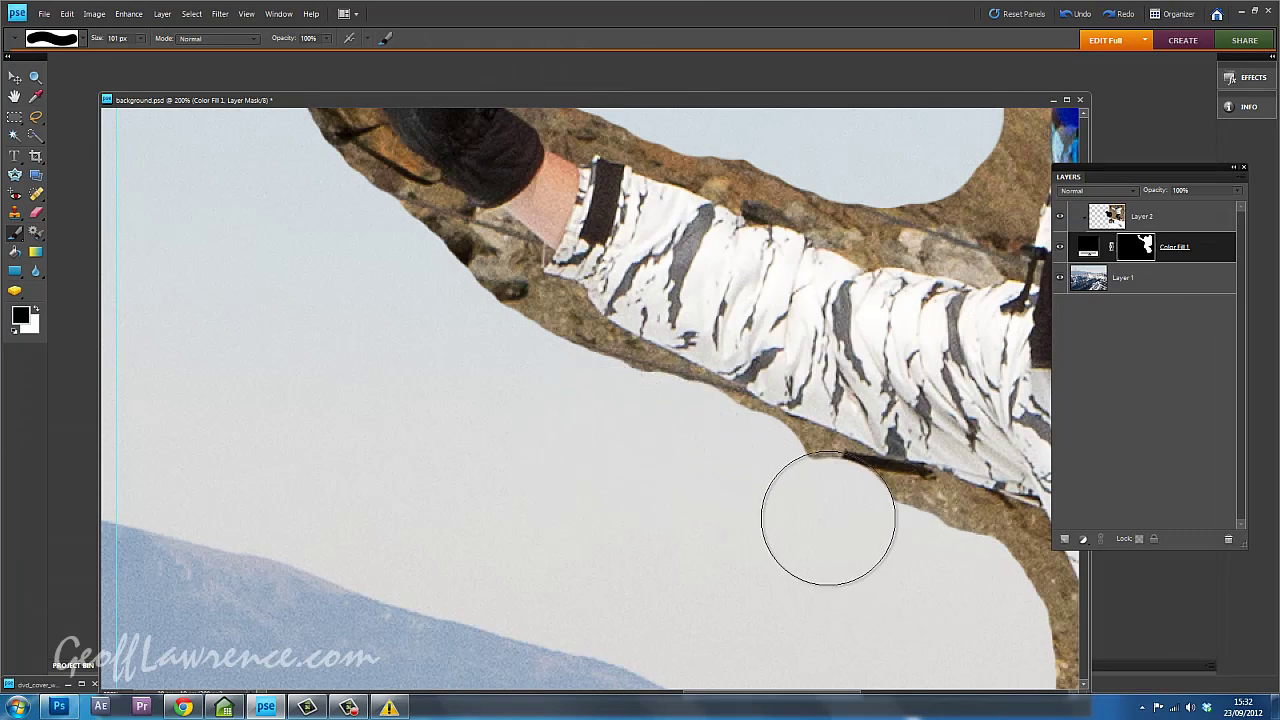
Mask away the rock under the sleeve and glove, then near the wrist with a 60 px brush.
mouse_move(828, 518)
left_mouse_down()
mouse_move(766, 474)
mouse_move(600, 406)
left_mouse_up()
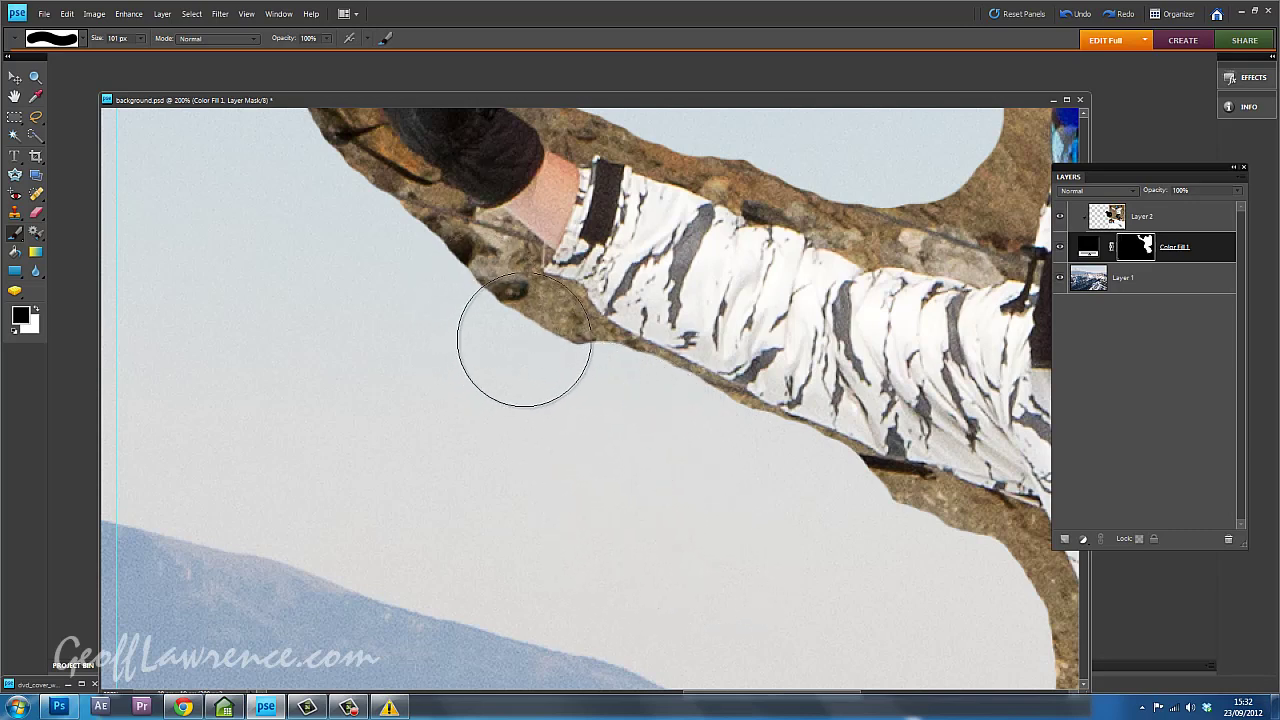
mouse_move(531, 351)
left_mouse_down()
mouse_move(529, 371)
mouse_move(554, 374)
left_mouse_up()
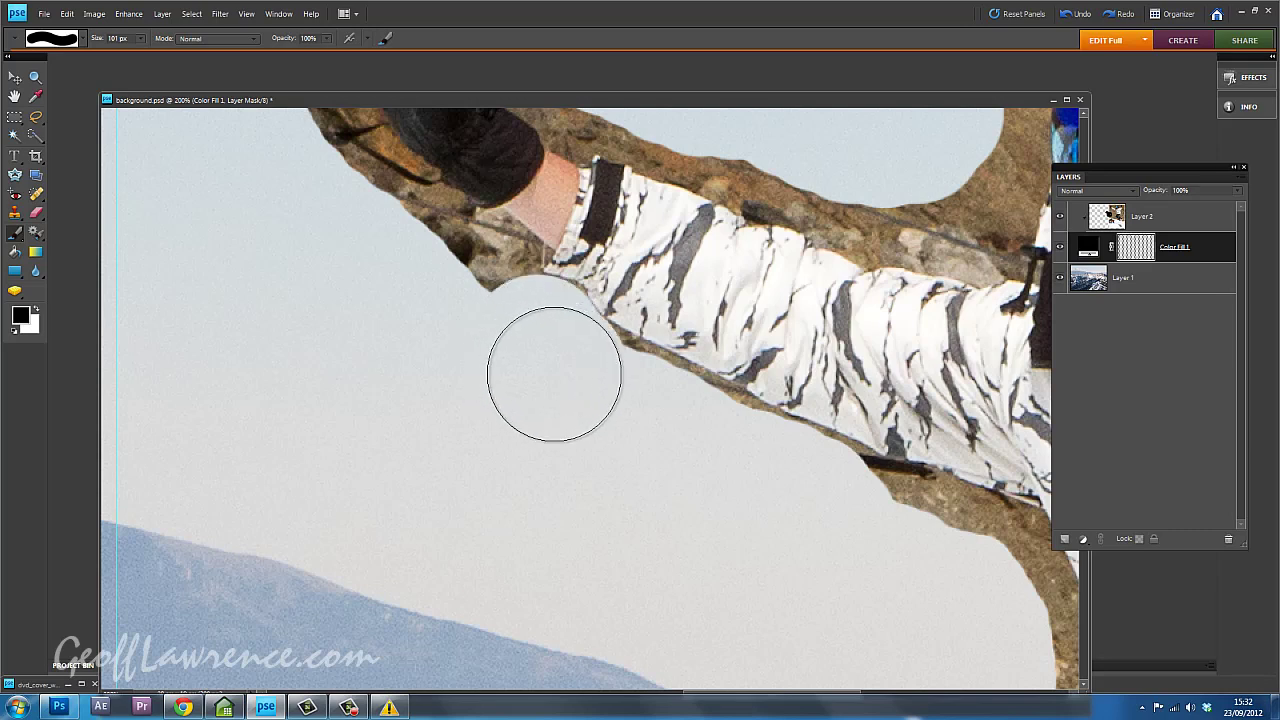
right_click(518, 378)
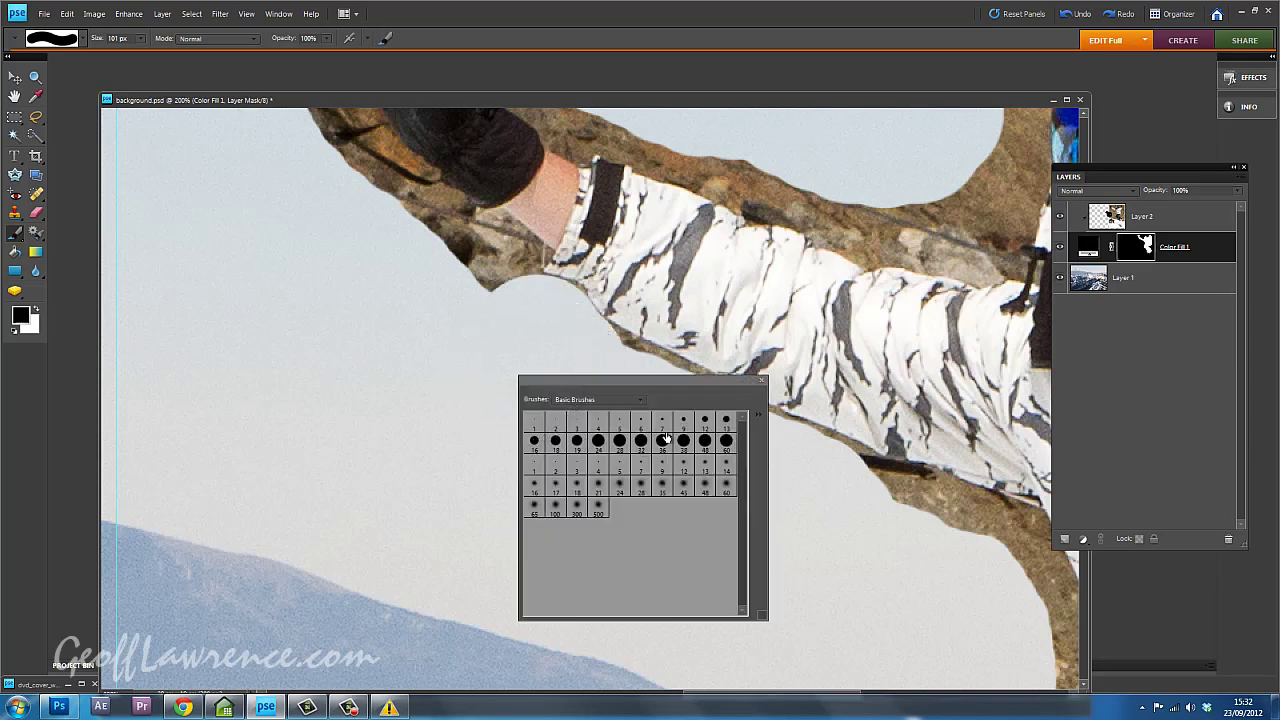
left_click(726, 444)
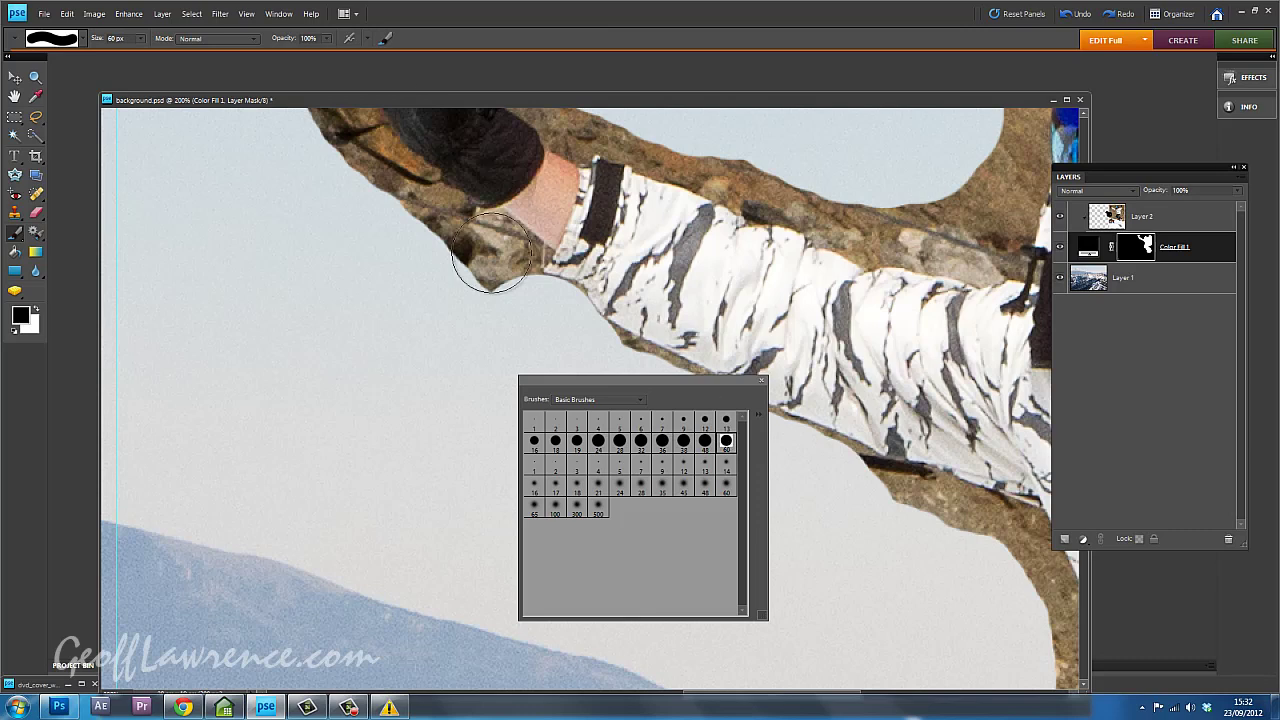
left_click(554, 314)
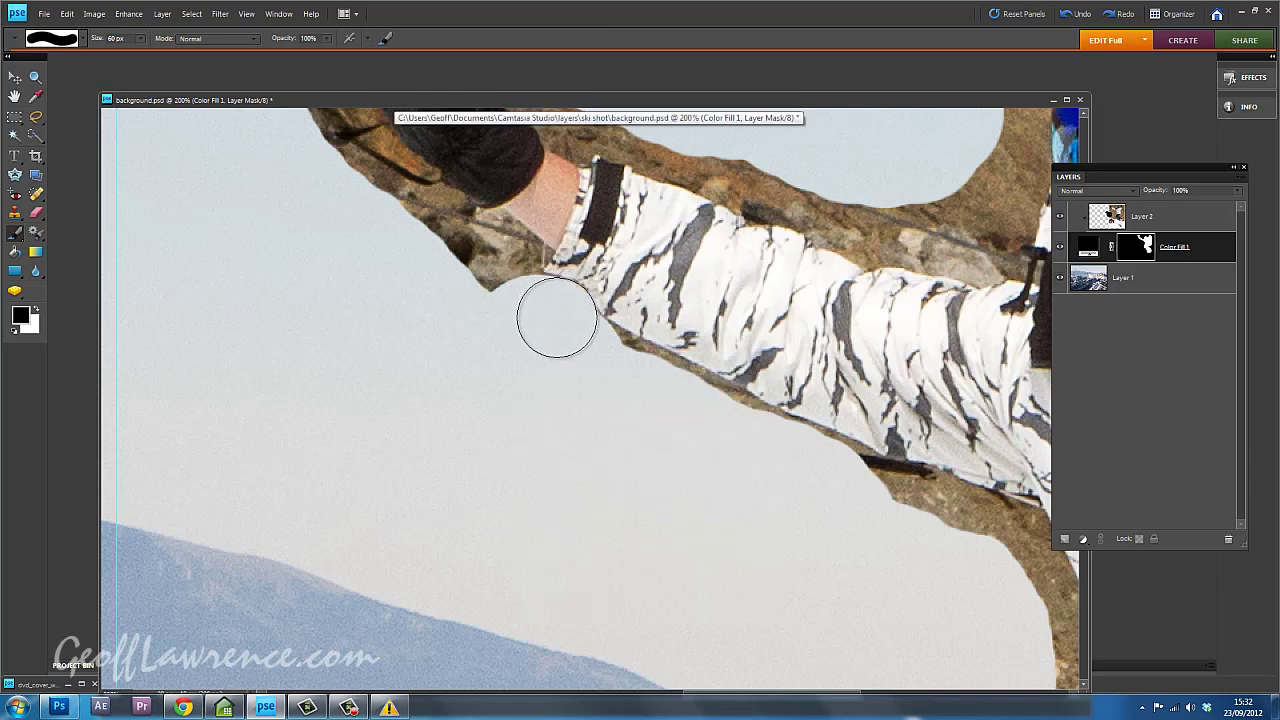
Switch to a 48 px brush and mask the rock edge along the arm.
right_click(577, 378)
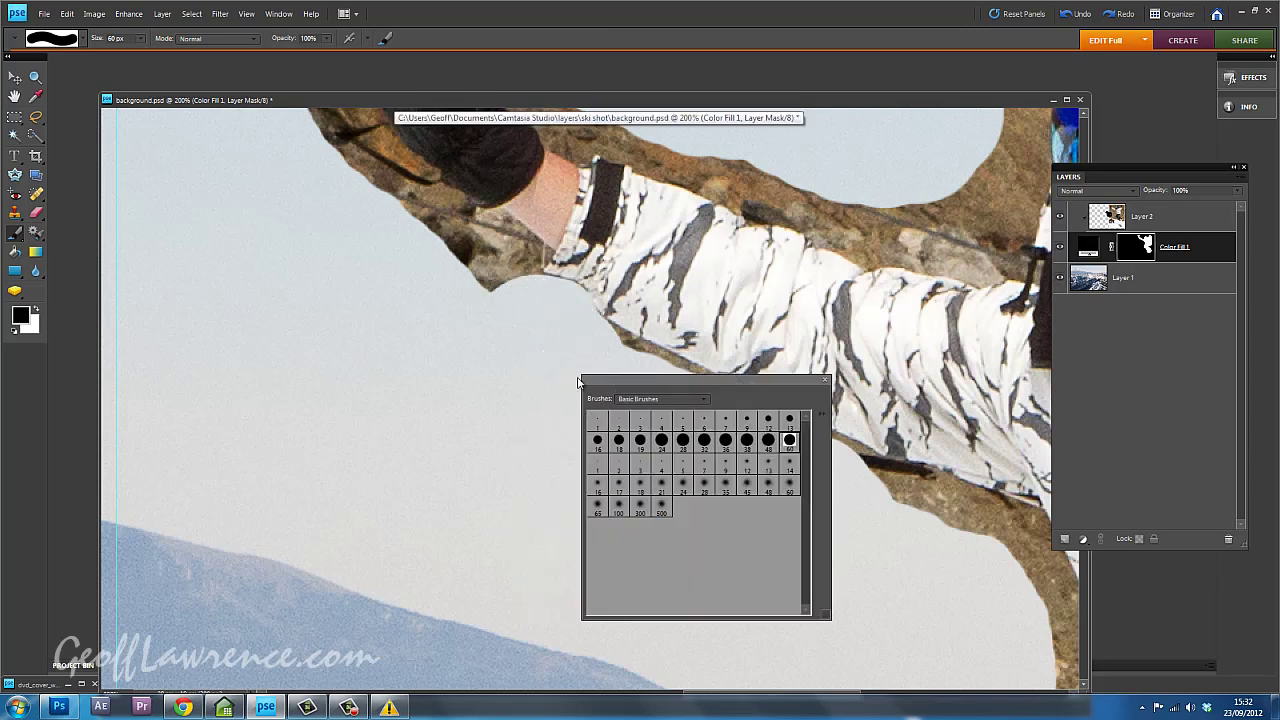
left_click(767, 444)
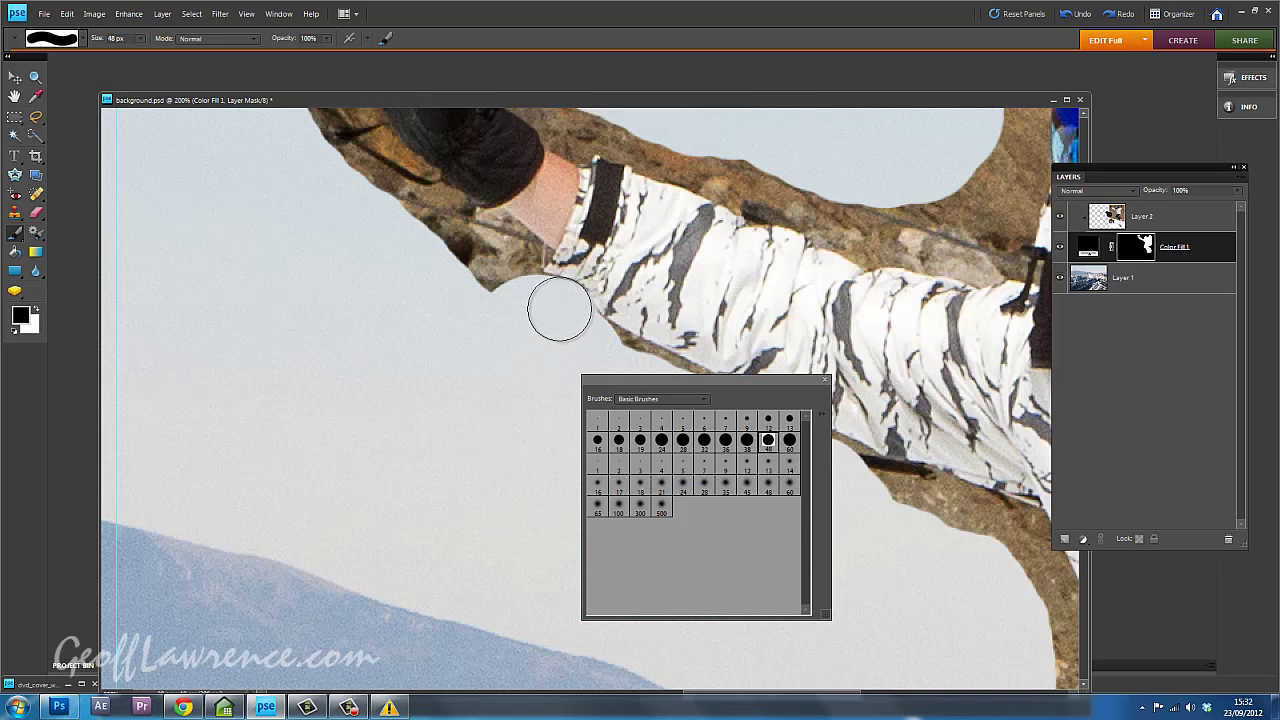
left_click(561, 314)
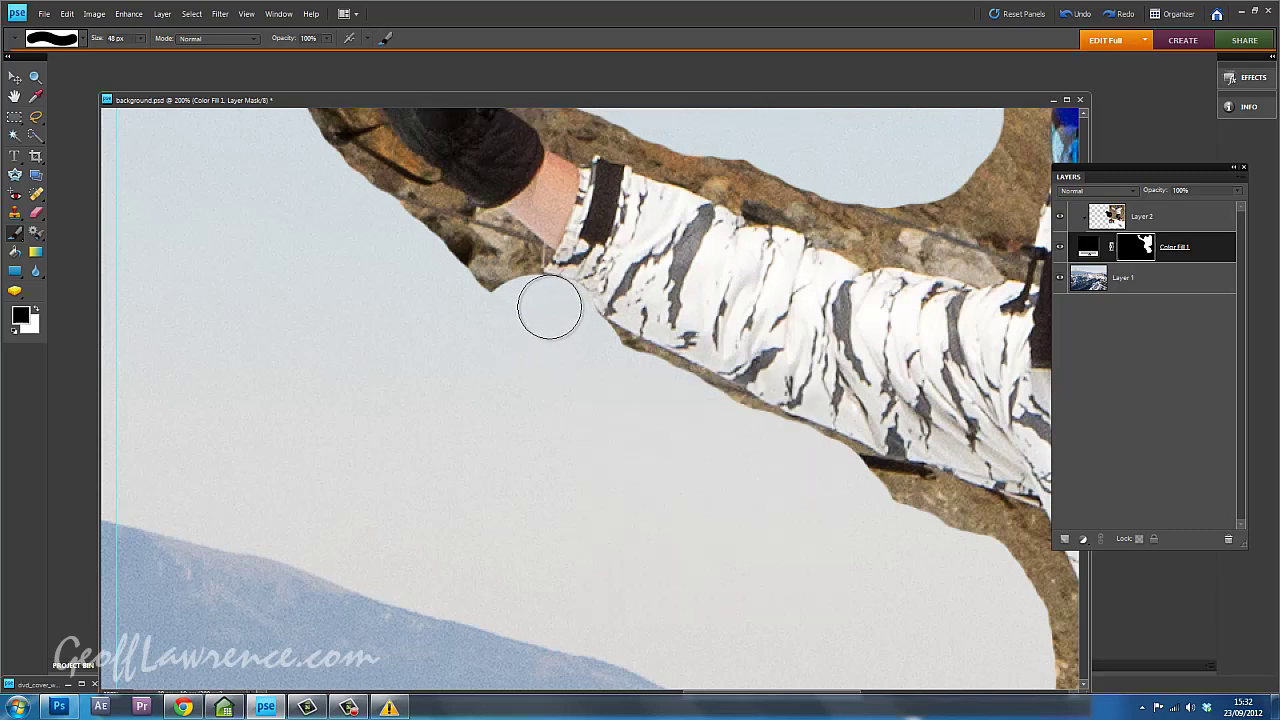
mouse_move(541, 304)
left_mouse_down()
mouse_move(458, 292)
mouse_move(500, 269)
left_mouse_up()
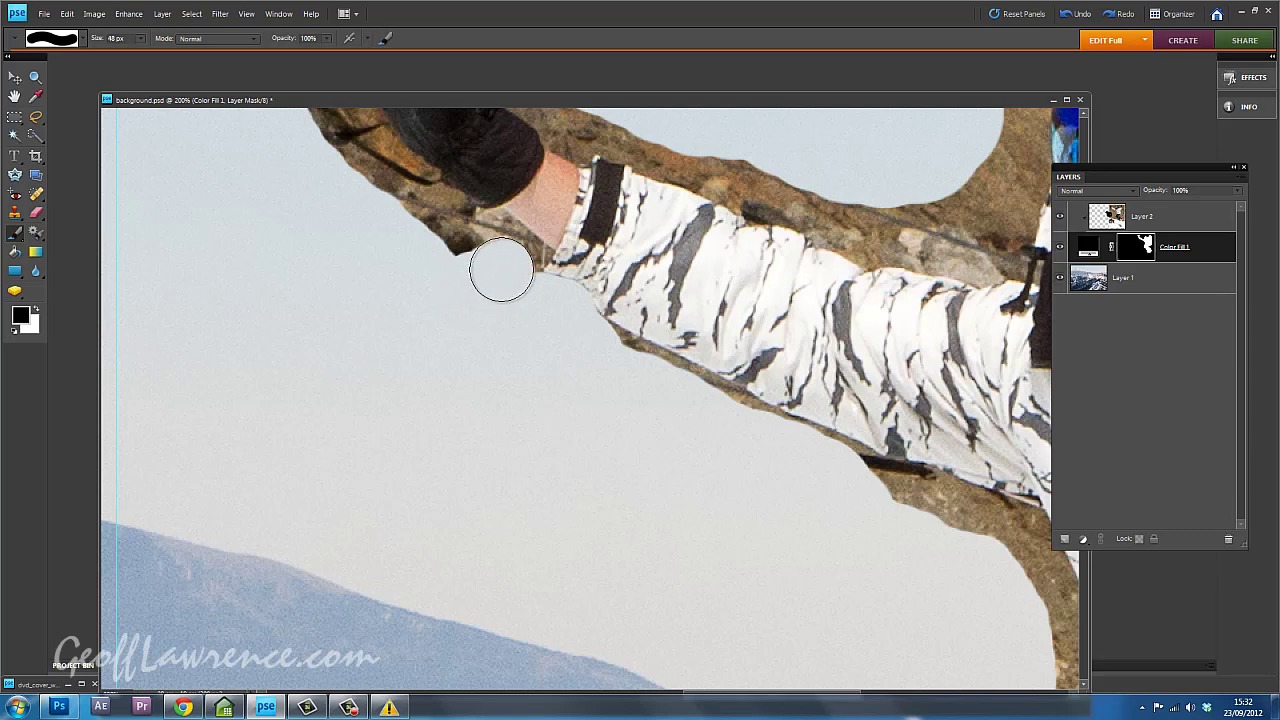
At 400% zoom, clean the jacket edge with a 5 px brush, then set a 12 px white brush.
left_click(550, 259)
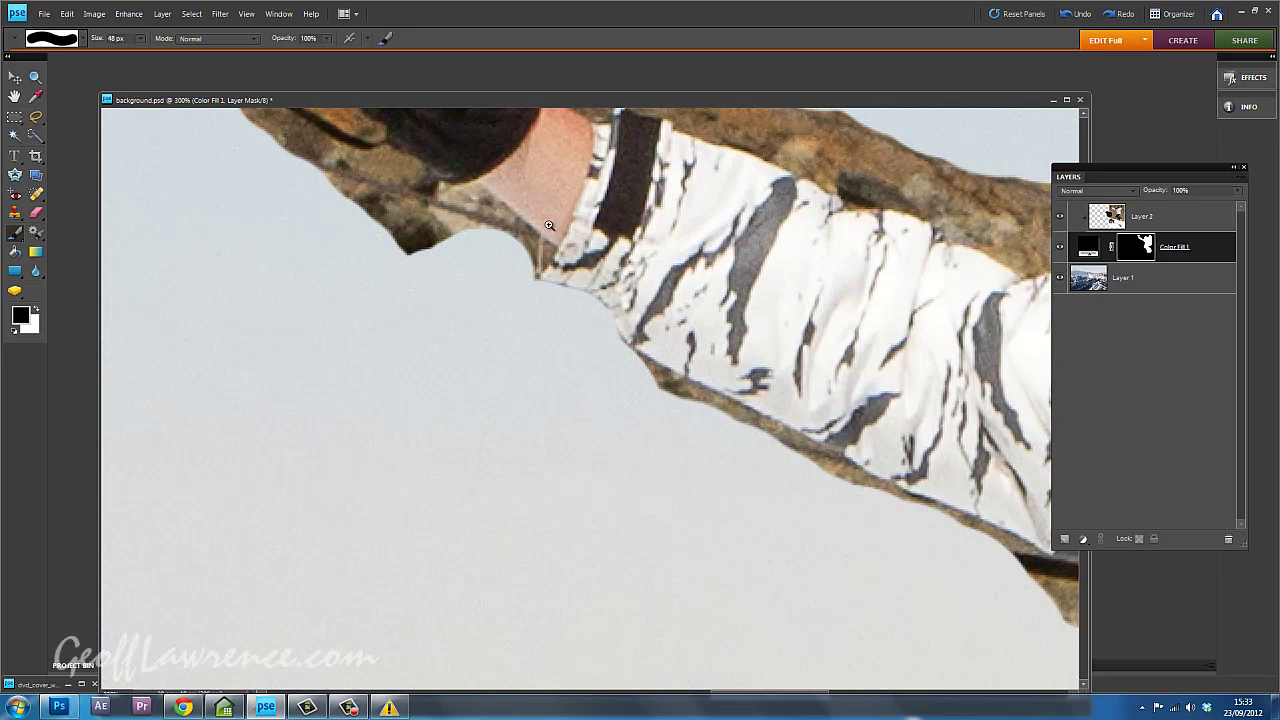
left_click(549, 225)
right_click(457, 403)
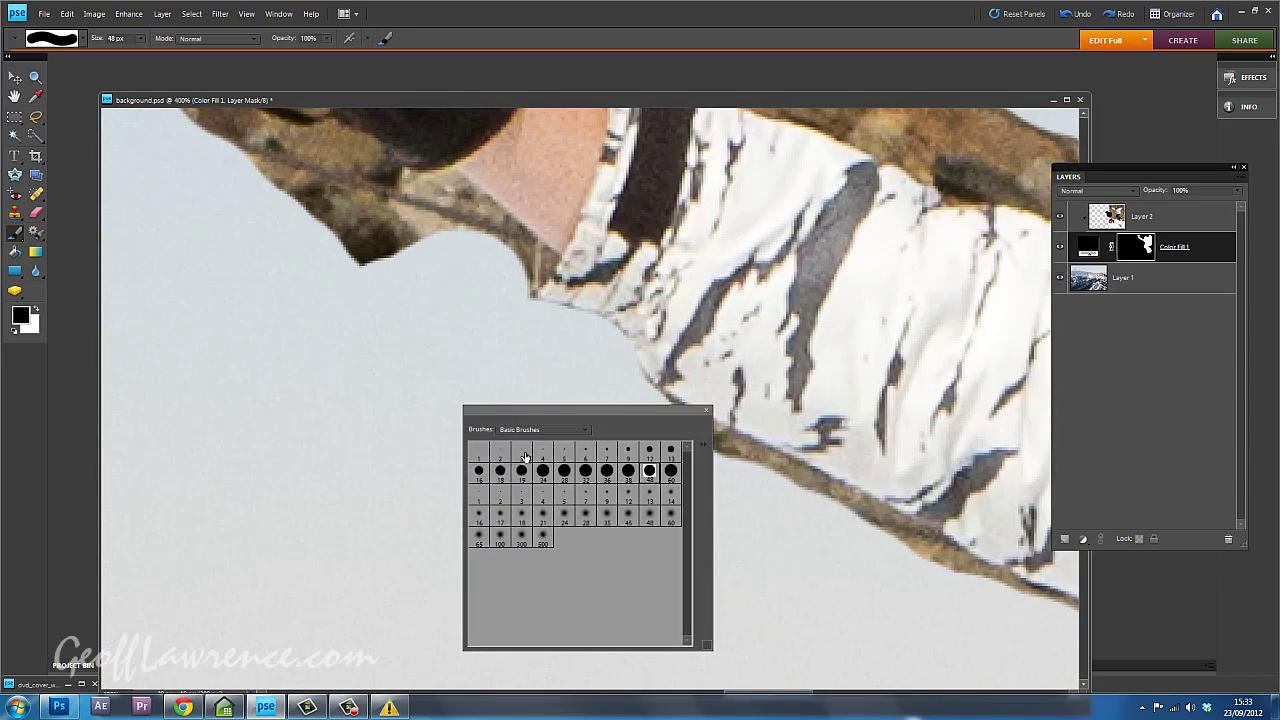
left_click(563, 453)
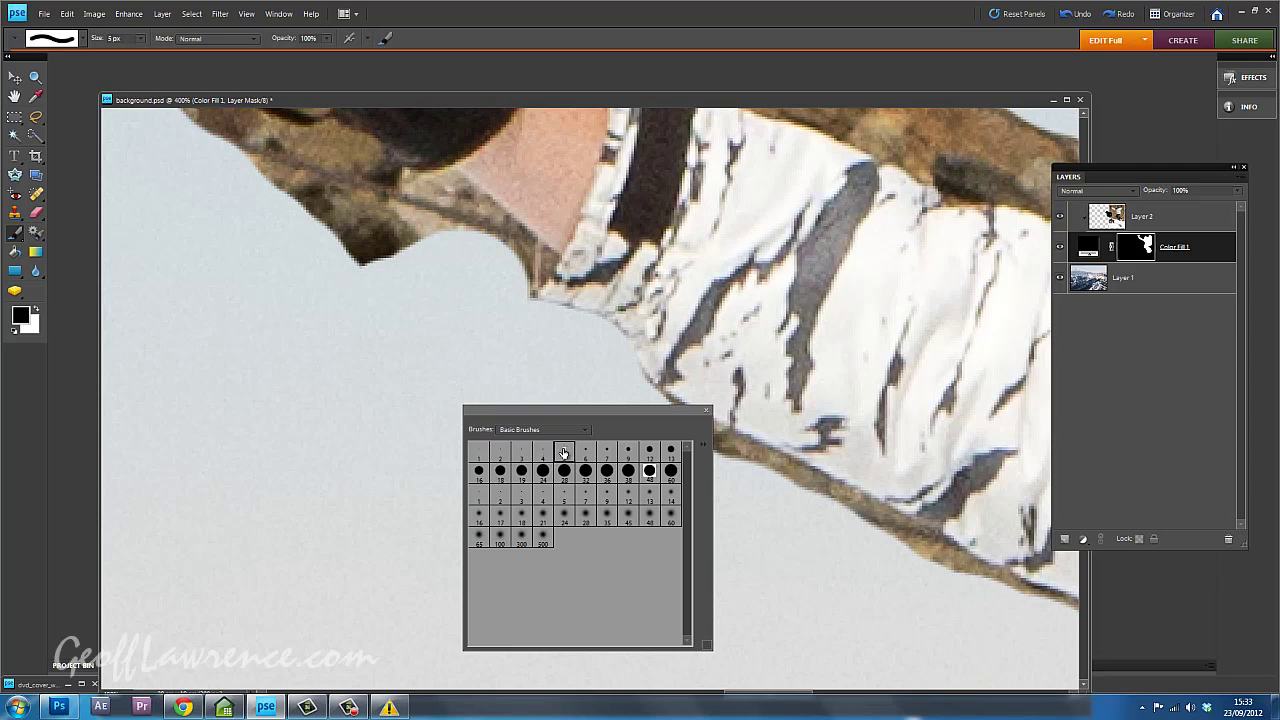
key("Return")
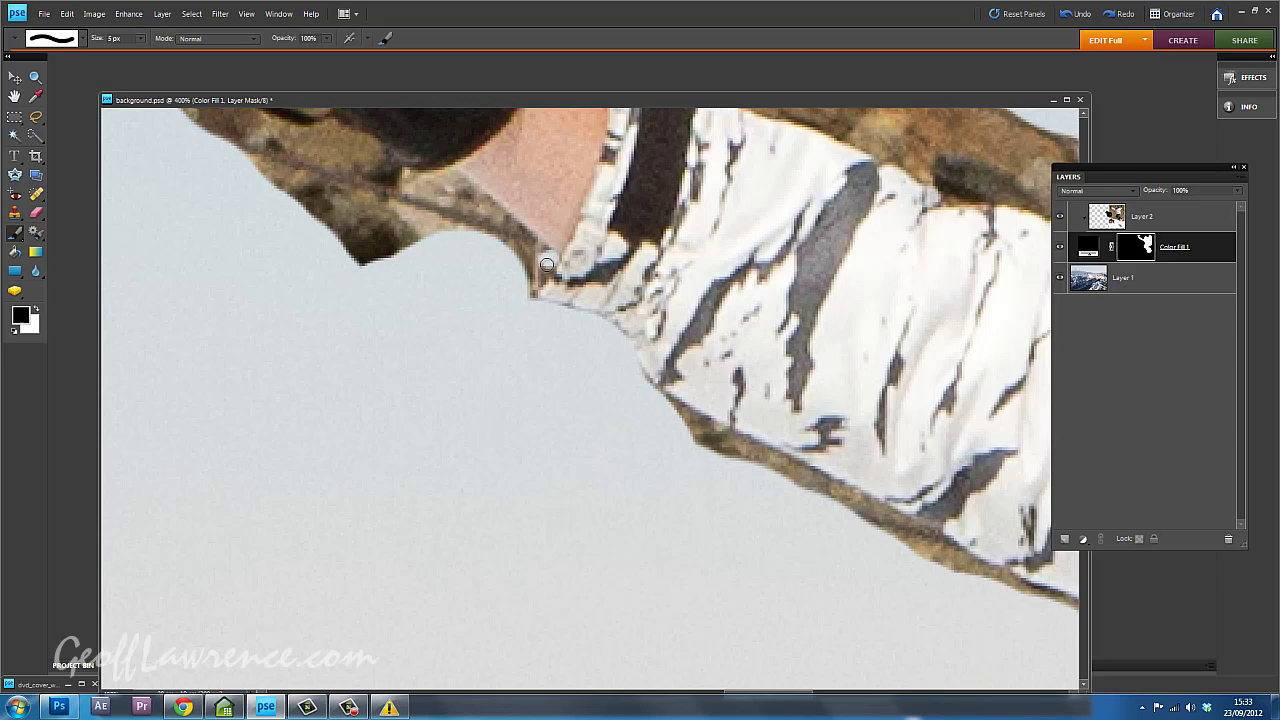
left_click_drag(531, 293, 536, 260)
right_click(471, 320)
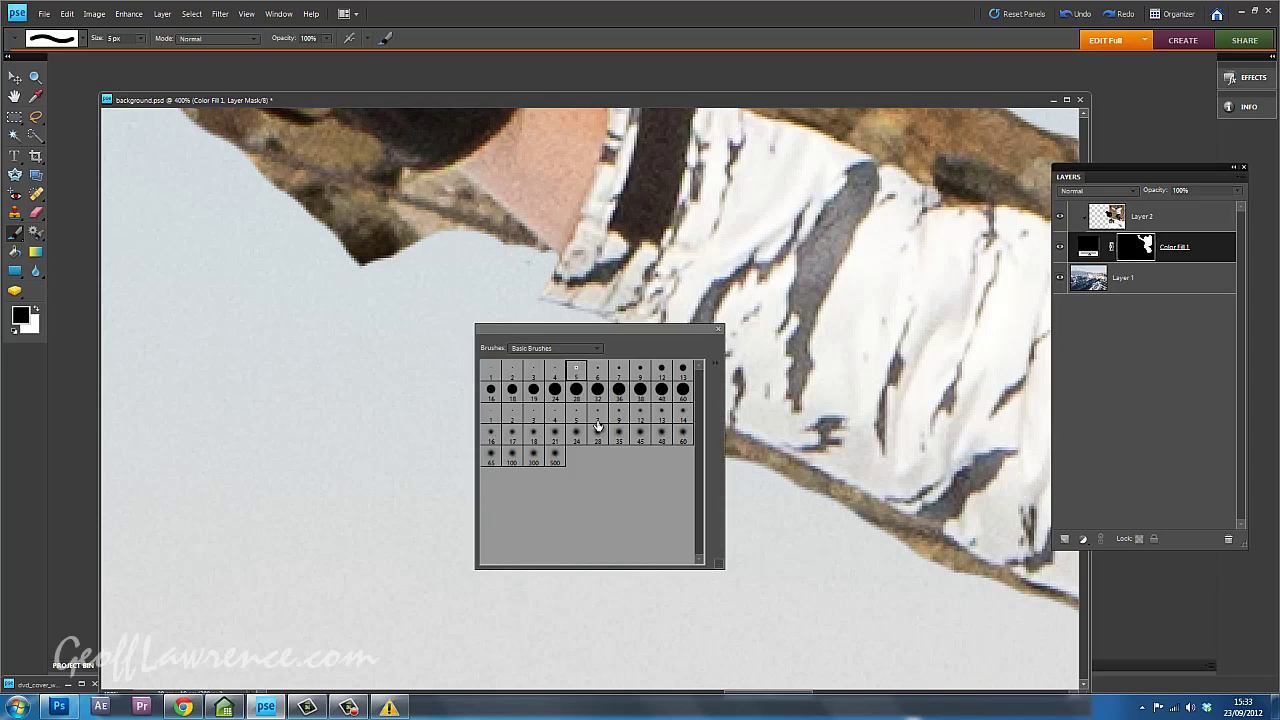
left_click(661, 370)
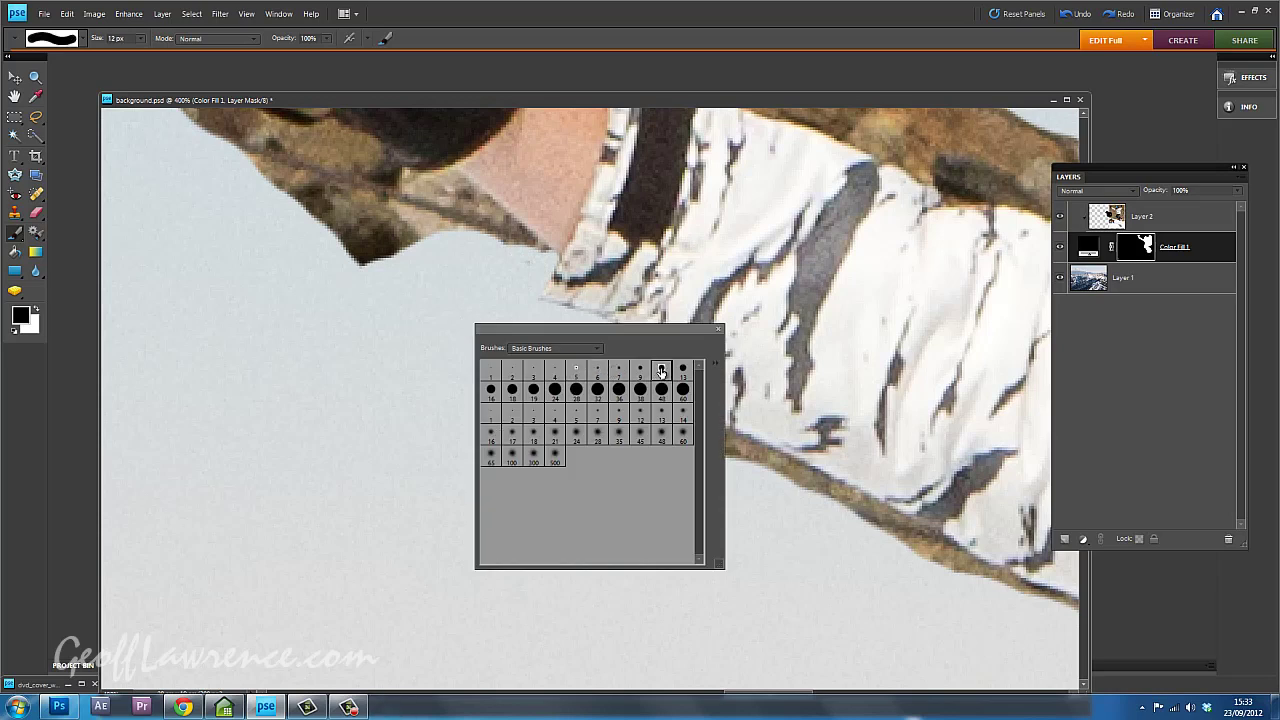
left_click(549, 258)
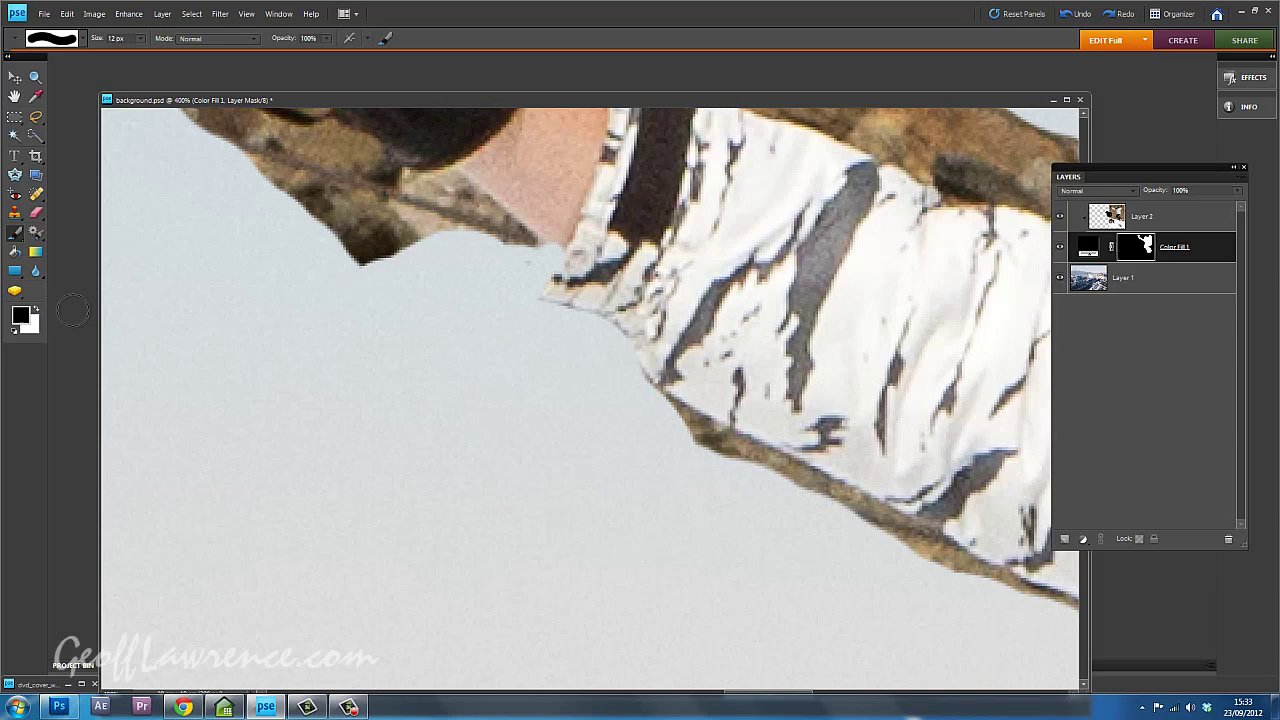
key("x")
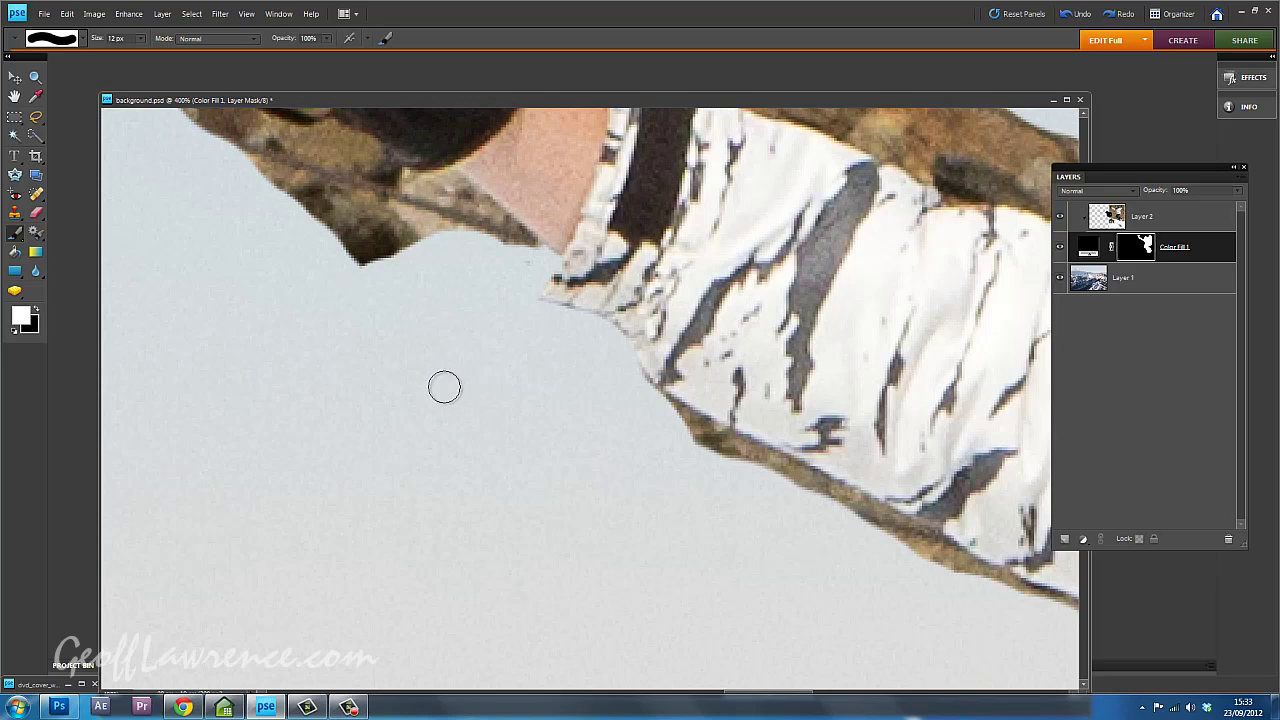
Paint black on the mask over the collar-tip rock and the dark lower sleeve edge.
left_click(37, 307)
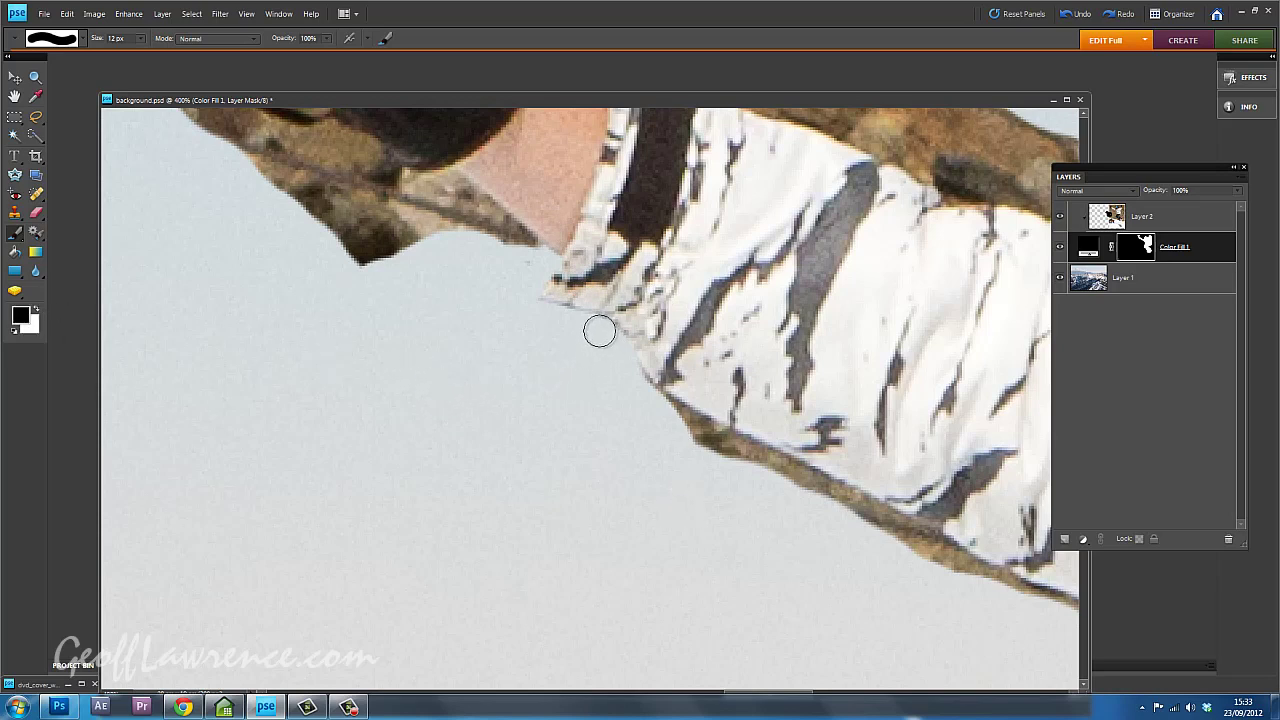
mouse_move(599, 330)
left_mouse_down()
mouse_move(535, 315)
mouse_move(605, 331)
mouse_move(619, 378)
mouse_move(728, 443)
mouse_move(641, 384)
left_mouse_up()
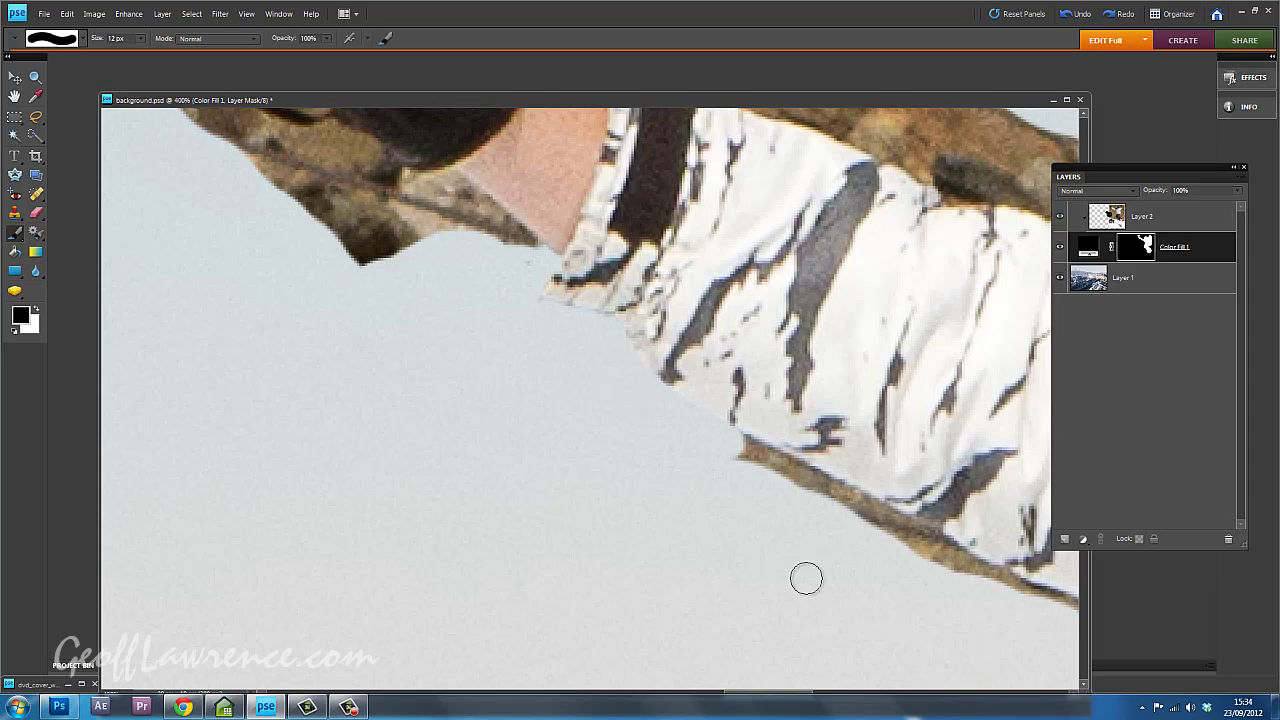
left_click_drag(881, 519, 729, 444)
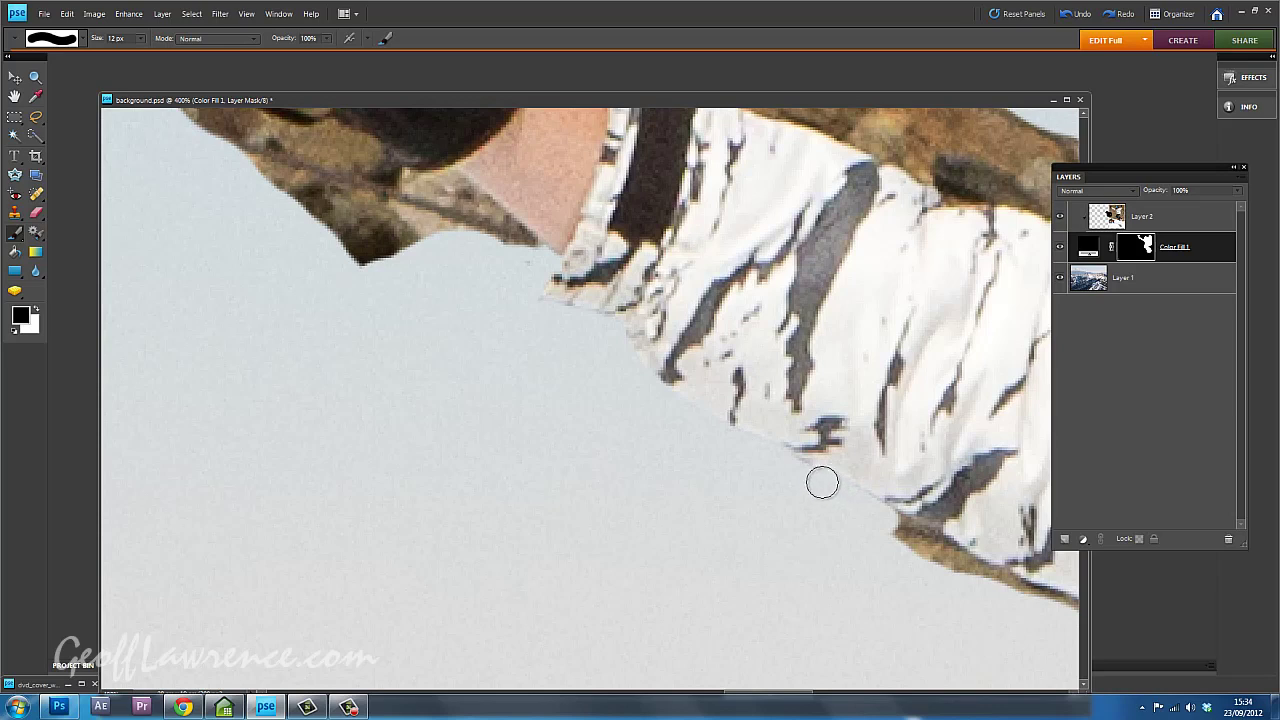
scroll(725, 490, "down", 2)
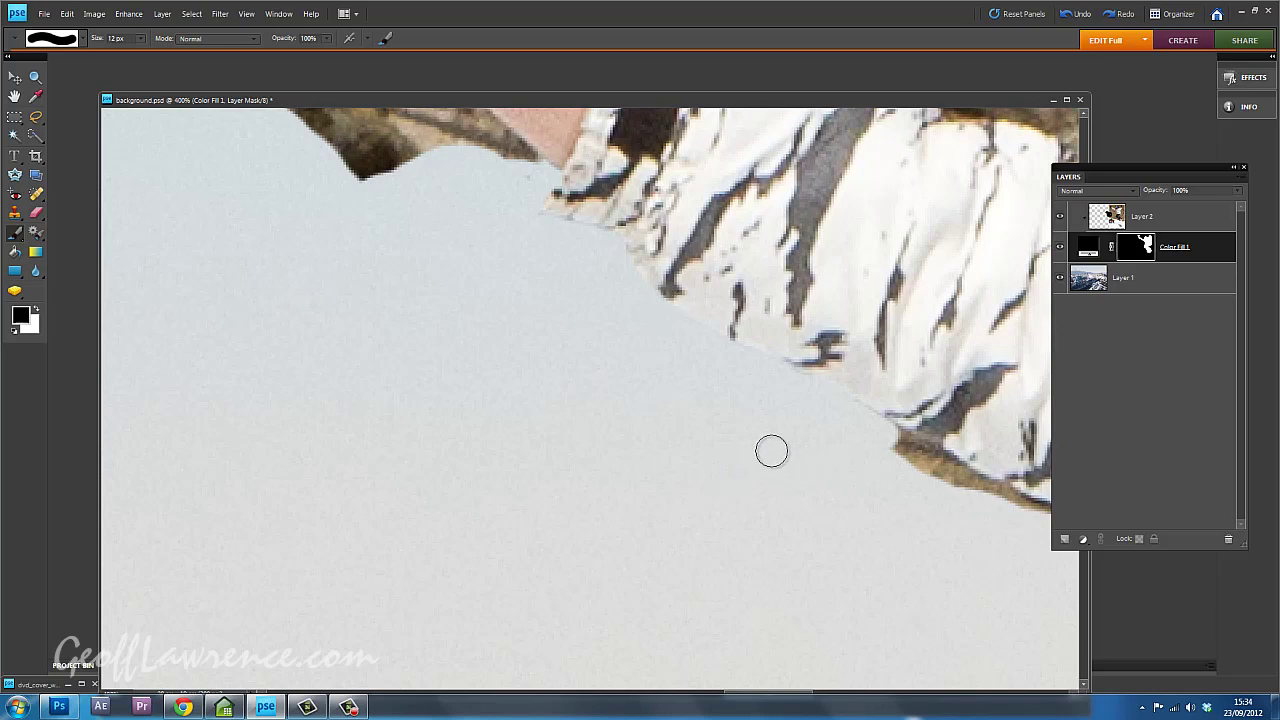
Pan to the brown rock beside the sleeve and mask it out along its top edge.
key("space")
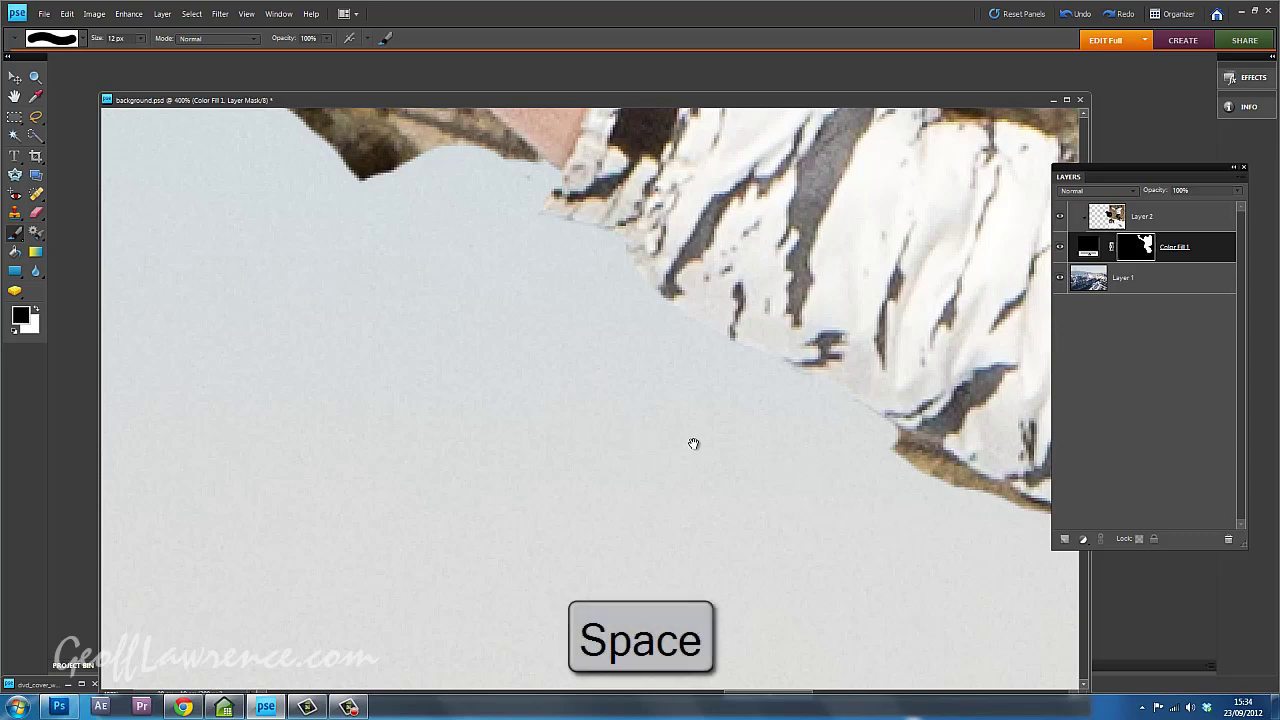
mouse_move(1004, 573)
left_mouse_down()
mouse_move(571, 360)
mouse_move(611, 454)
mouse_move(834, 614)
mouse_move(491, 449)
left_mouse_up()
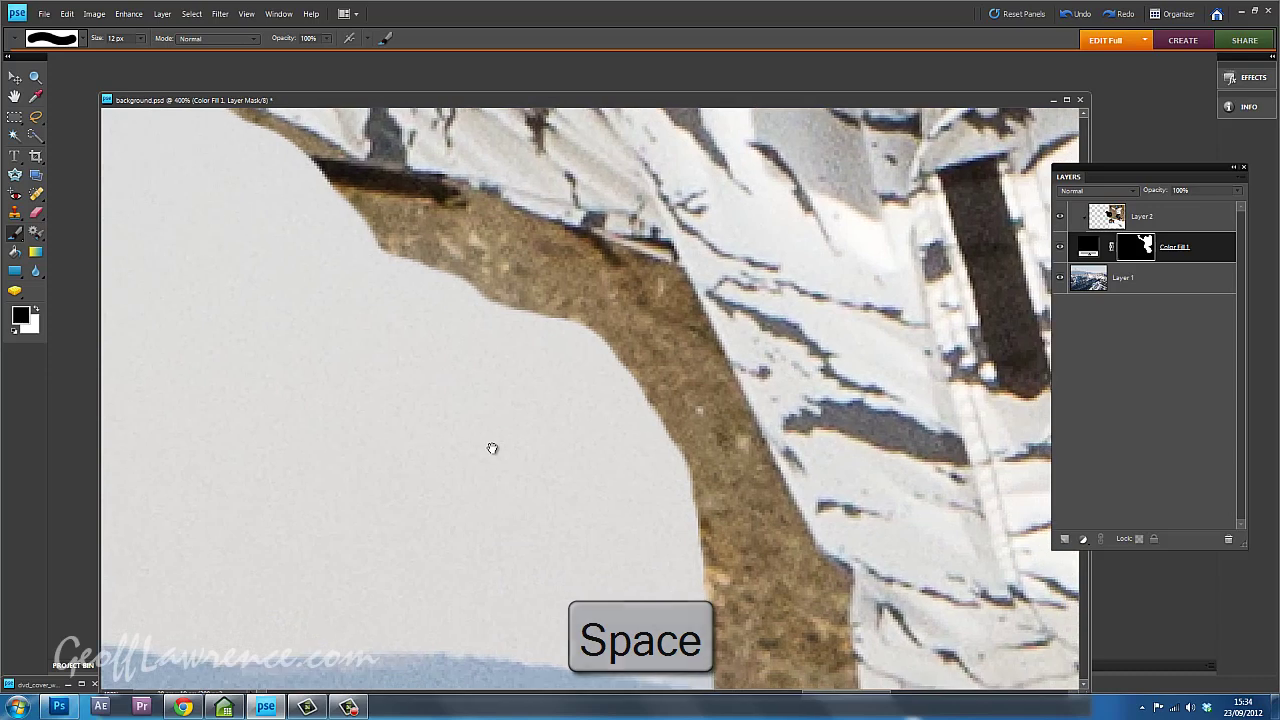
mouse_move(590, 338)
left_mouse_down()
mouse_move(640, 289)
mouse_move(563, 320)
mouse_move(648, 290)
mouse_move(543, 314)
mouse_move(563, 323)
mouse_move(670, 290)
left_mouse_up()
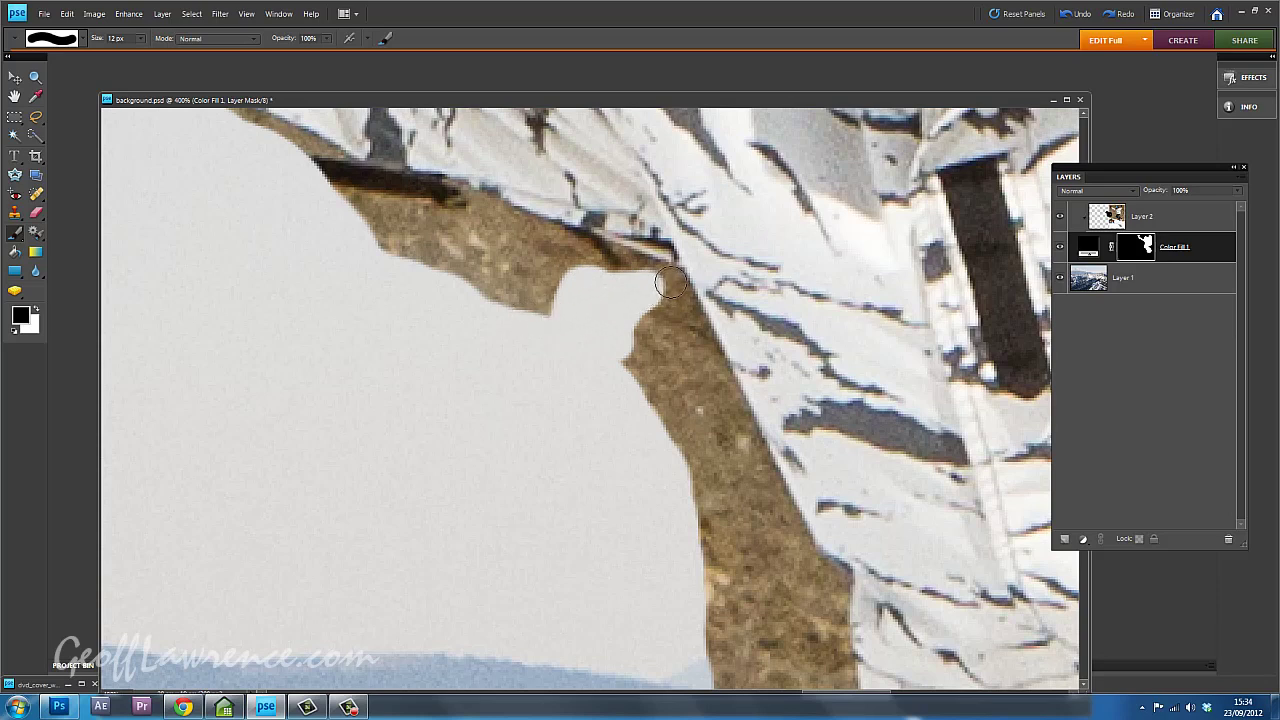
left_click(670, 283)
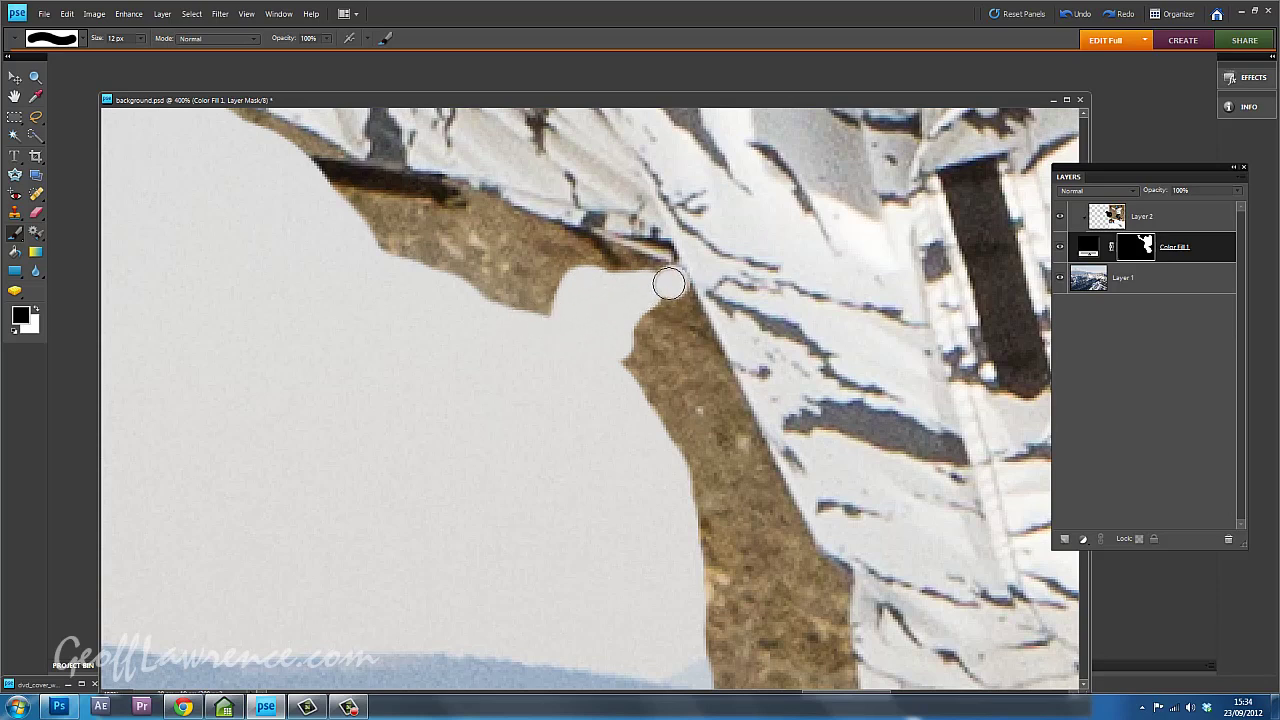
left_click_drag(669, 283, 428, 193)
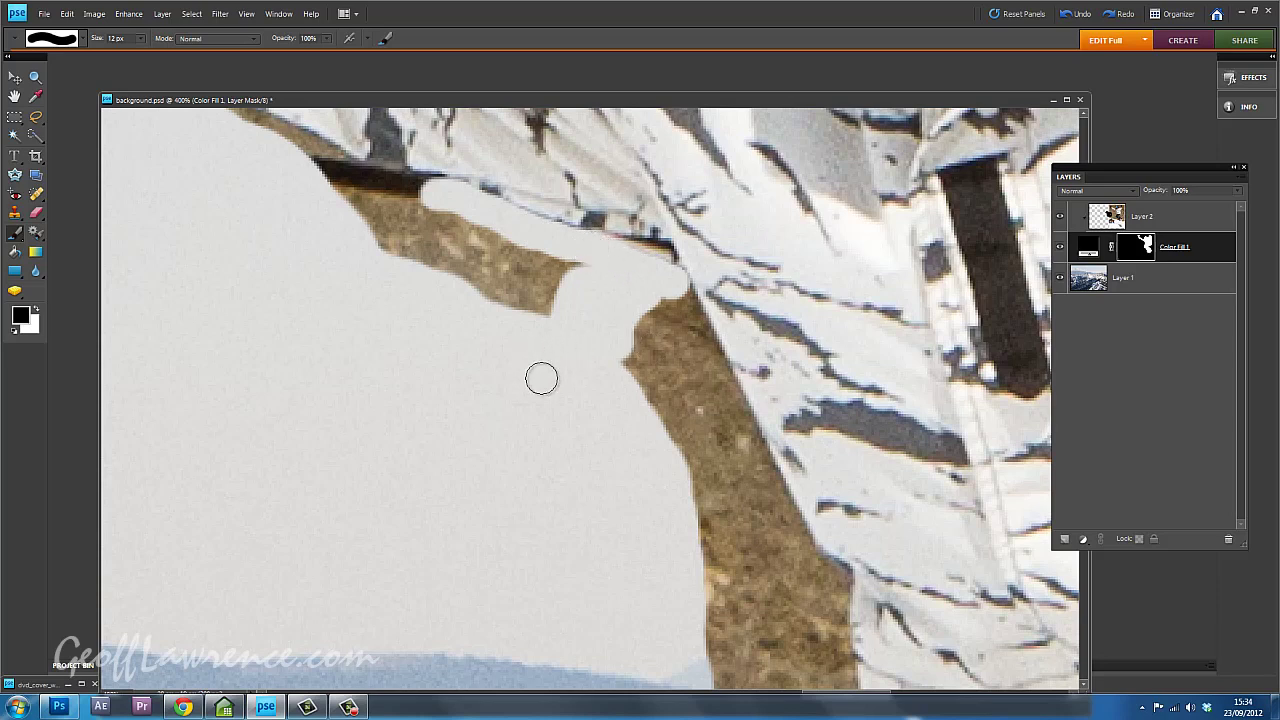
Switch to white and paint back the over-masked rock edge and part of the dark strap.
key("x")
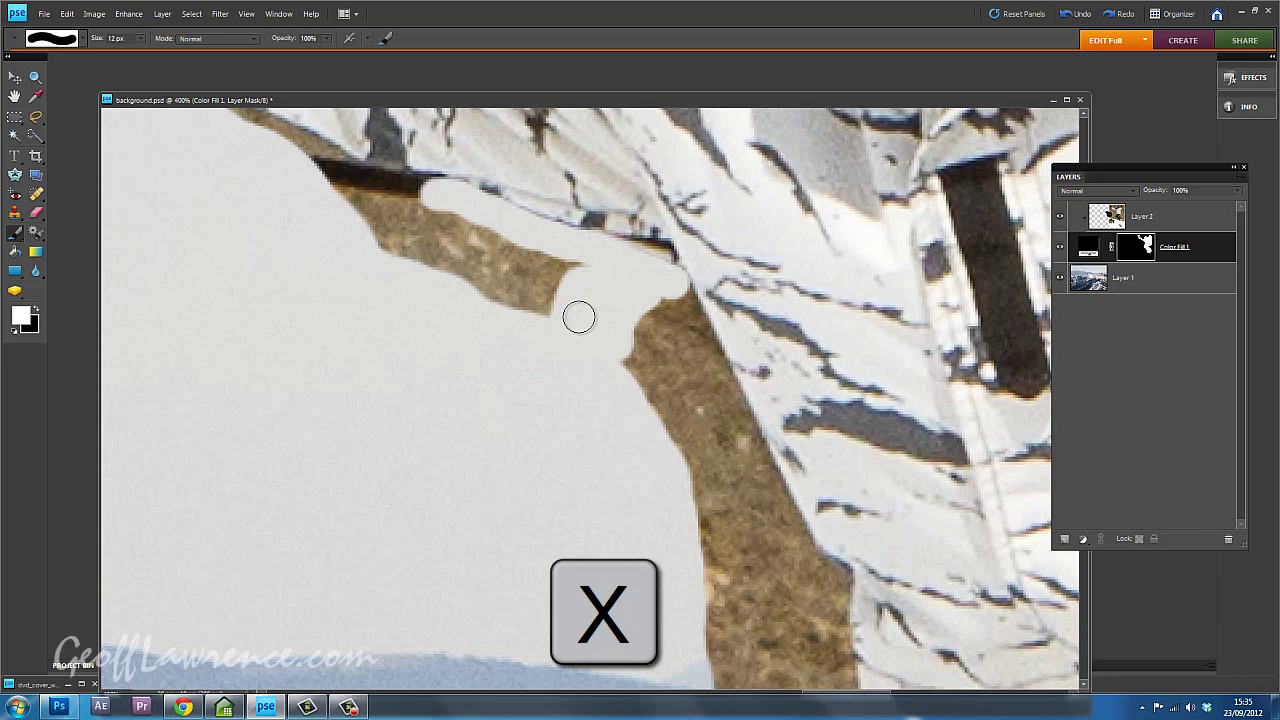
mouse_move(578, 317)
left_mouse_down()
mouse_move(616, 318)
mouse_move(600, 332)
mouse_move(606, 296)
mouse_move(546, 313)
mouse_move(592, 341)
mouse_move(577, 269)
mouse_move(541, 273)
mouse_move(576, 299)
mouse_move(536, 284)
mouse_move(551, 264)
mouse_move(519, 261)
mouse_move(522, 292)
mouse_move(481, 289)
left_mouse_up()
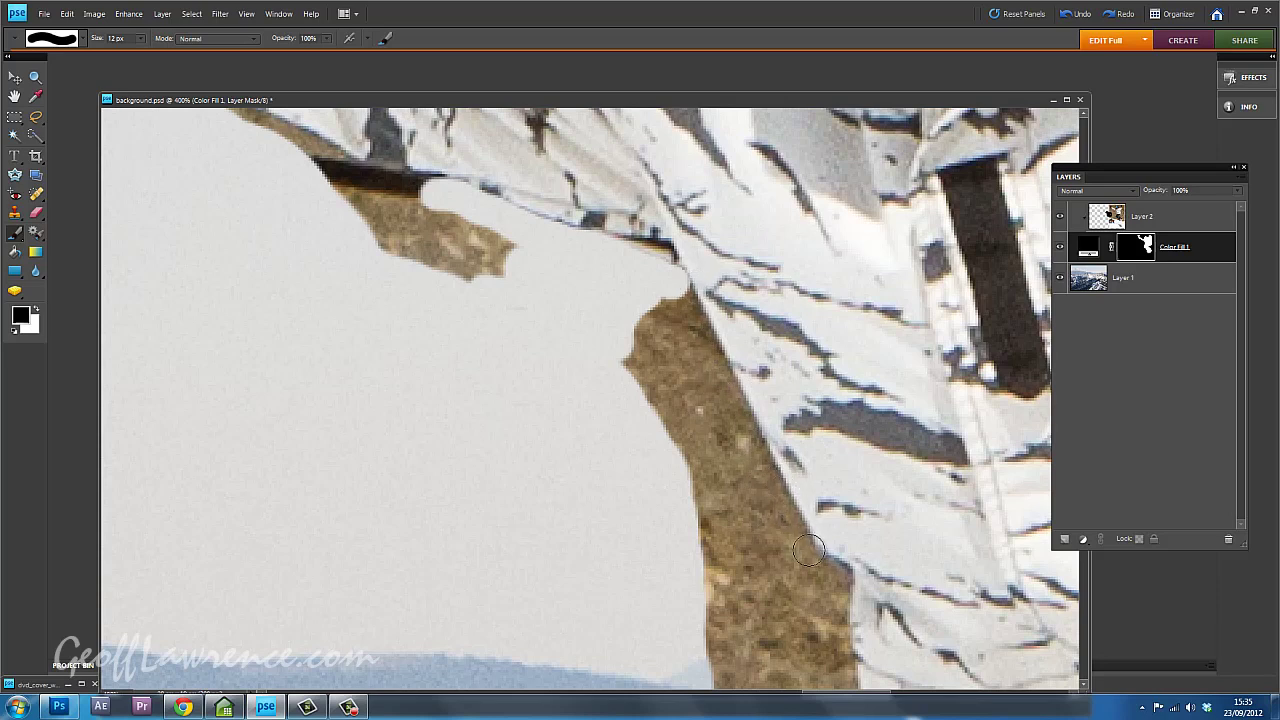
left_click_drag(646, 291, 669, 286)
Mask the brown strip, triangular sliver and spike beside the jacket with straight Shift-click lines.
key("shift")
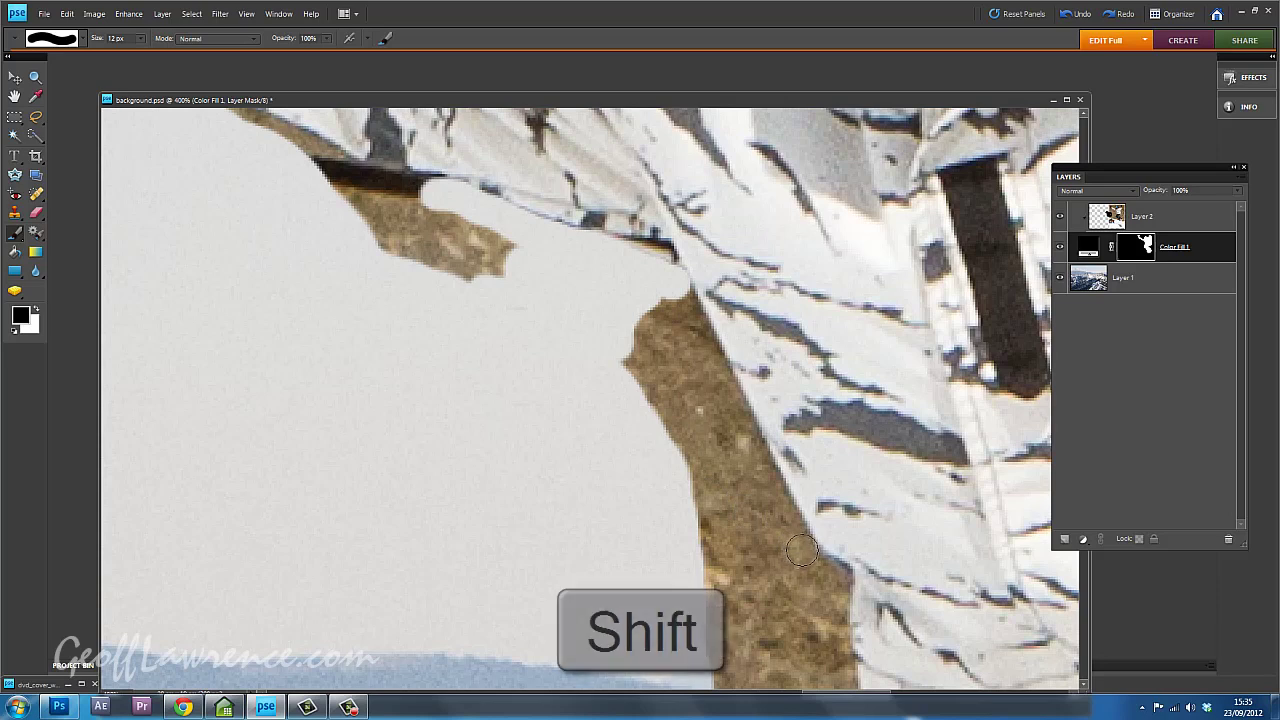
left_click(802, 550, "shift")
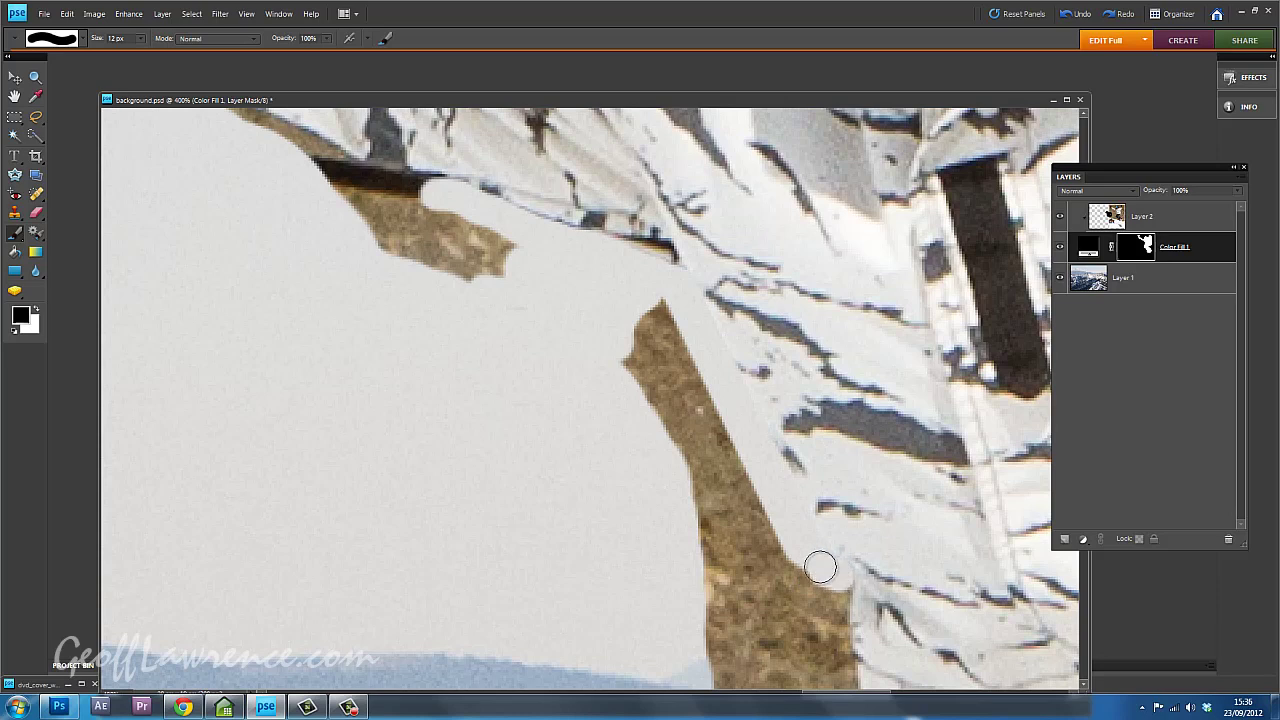
mouse_move(839, 584)
left_mouse_down()
mouse_move(826, 603)
mouse_move(803, 583)
mouse_move(660, 304)
left_mouse_up()
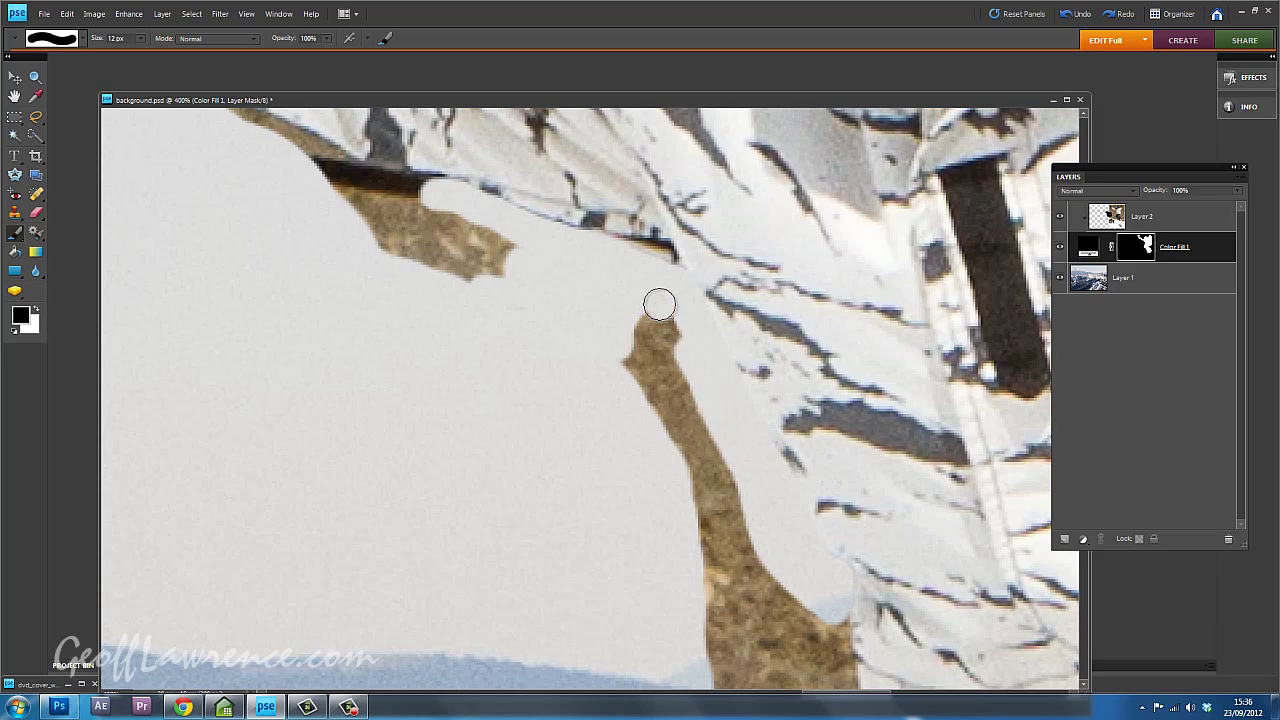
left_click(718, 621, "shift")
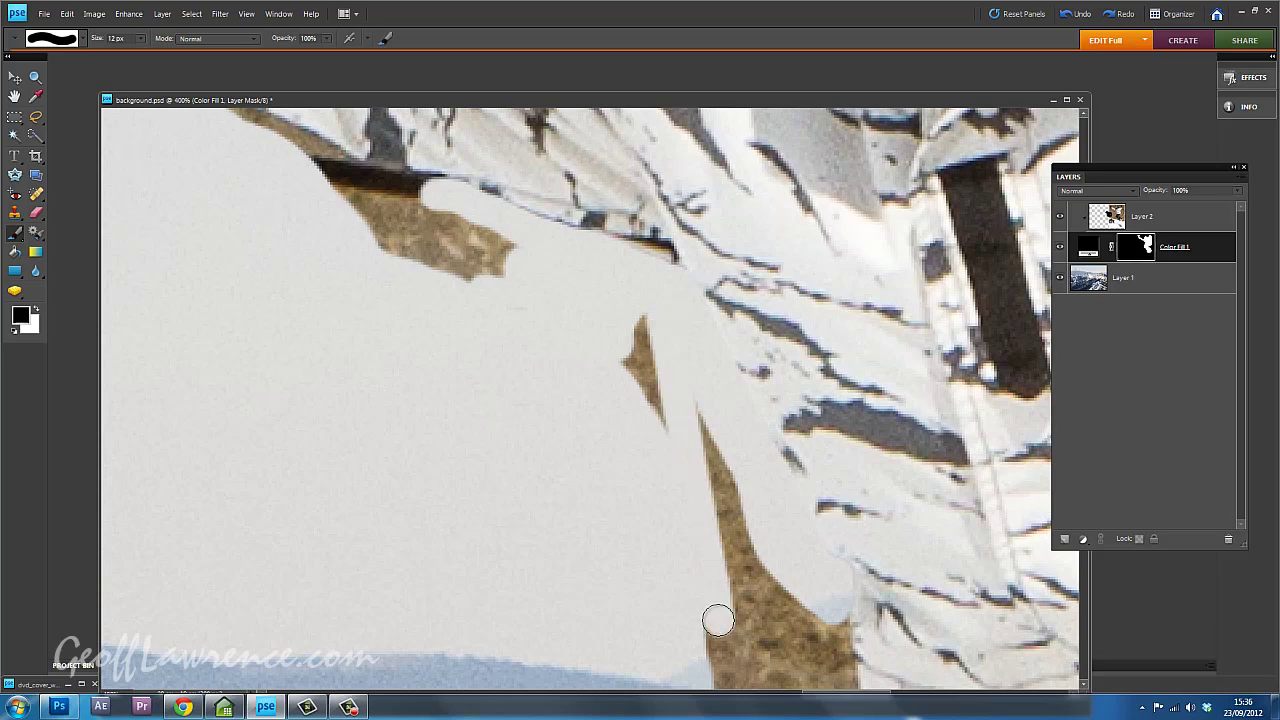
left_click(634, 314)
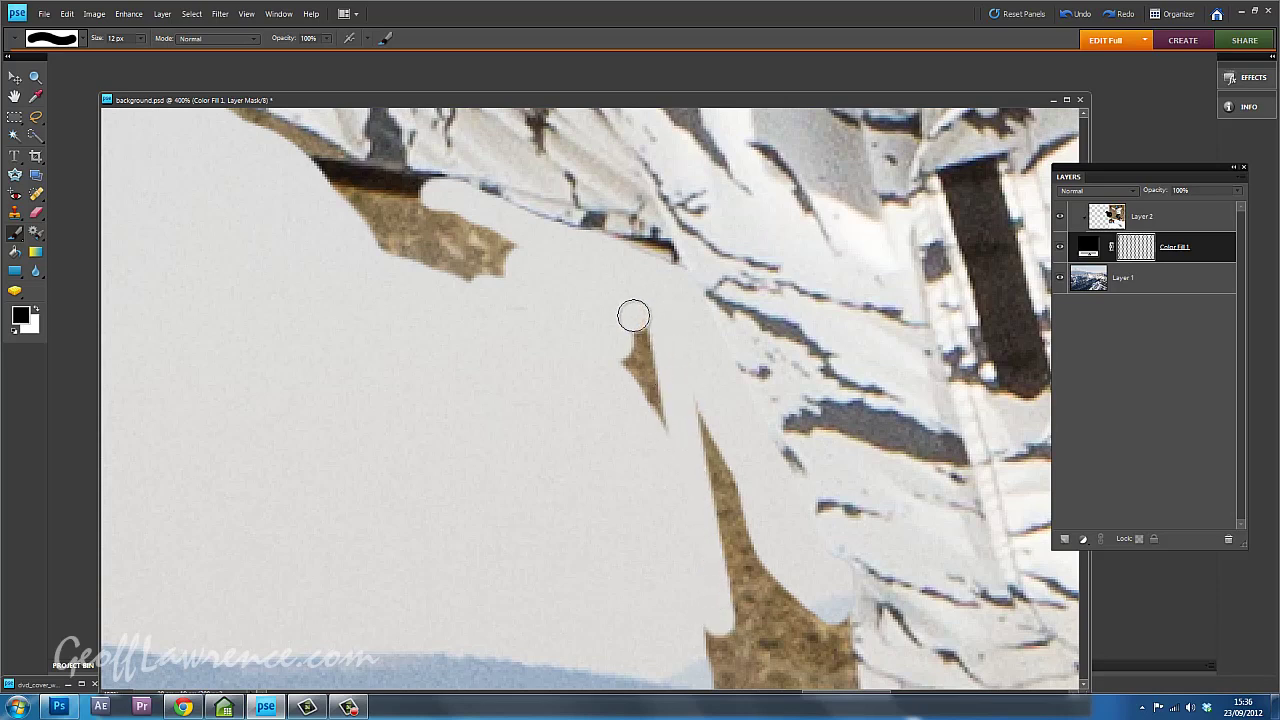
left_click(663, 449, "shift")
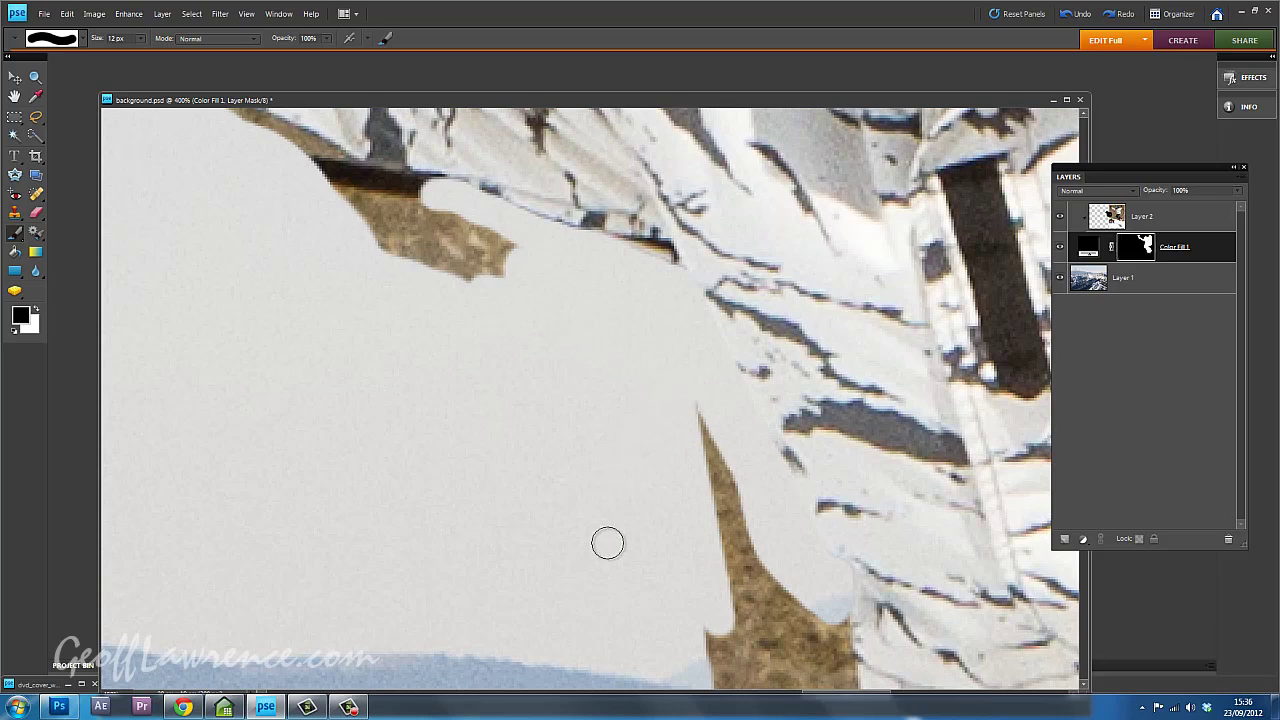
mouse_move(491, 283)
left_mouse_down()
mouse_move(446, 283)
mouse_move(527, 267)
mouse_move(484, 233)
mouse_move(433, 219)
mouse_move(460, 251)
mouse_move(437, 257)
mouse_move(413, 219)
mouse_move(375, 208)
mouse_move(410, 256)
mouse_move(406, 213)
mouse_move(354, 223)
mouse_move(402, 227)
mouse_move(417, 205)
mouse_move(324, 218)
left_mouse_up()
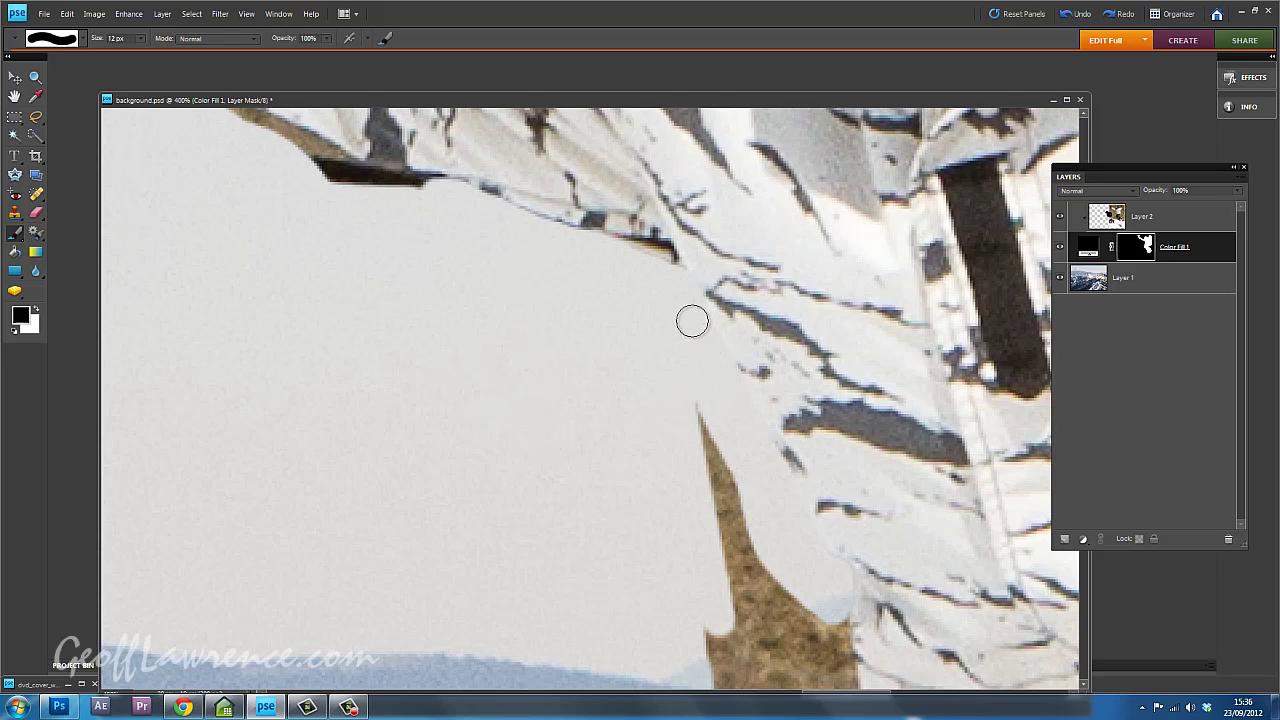
mouse_move(711, 428)
left_mouse_down()
mouse_move(722, 530)
mouse_move(732, 485)
mouse_move(727, 535)
left_mouse_up()
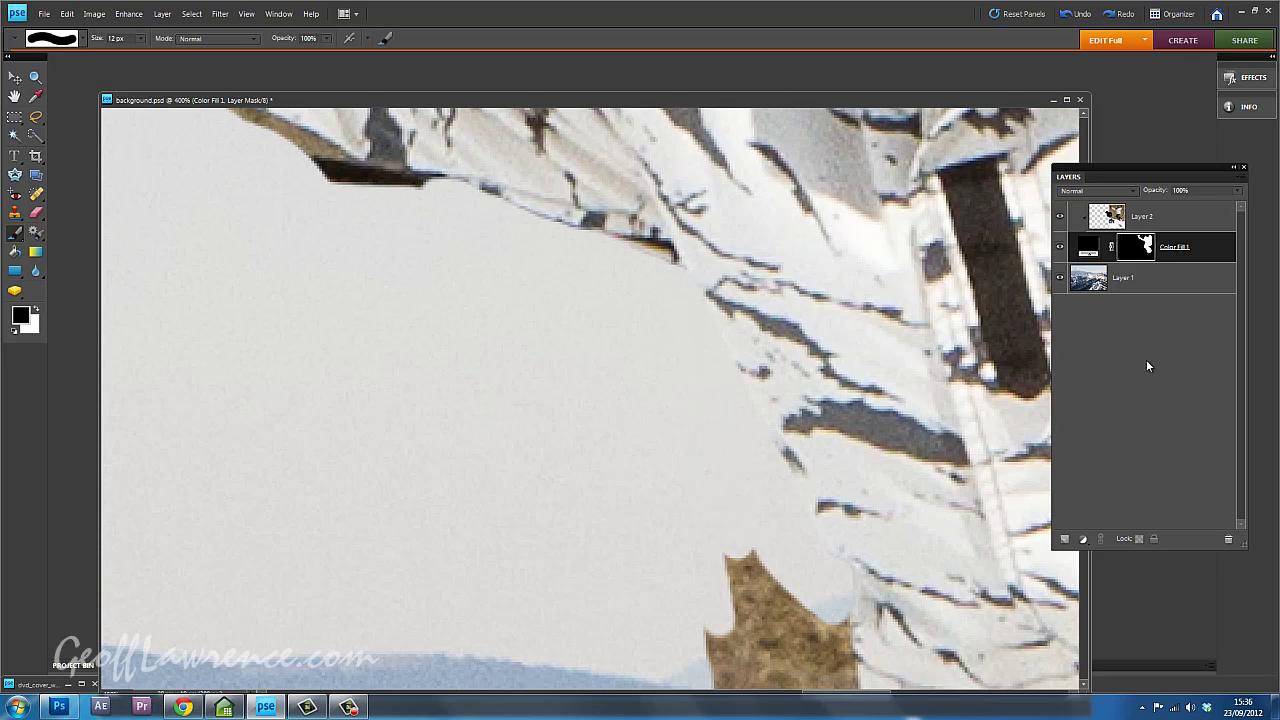
Hide Layer 1 to mask the brown patch's top, then show it and mask the dark wedge edge.
left_click(1060, 280)
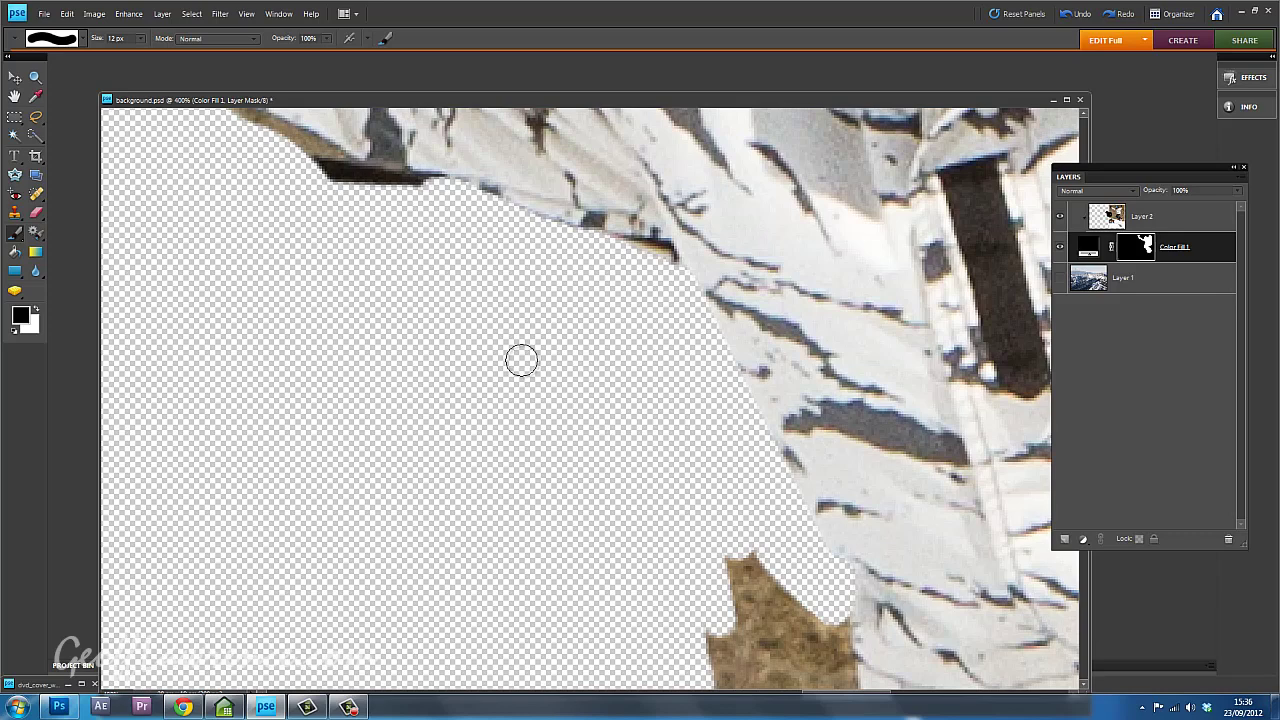
mouse_move(718, 521)
left_mouse_down()
mouse_move(734, 550)
mouse_move(743, 533)
mouse_move(757, 585)
mouse_move(739, 585)
mouse_move(734, 568)
mouse_move(771, 587)
mouse_move(727, 597)
mouse_move(788, 601)
mouse_move(716, 606)
left_mouse_up()
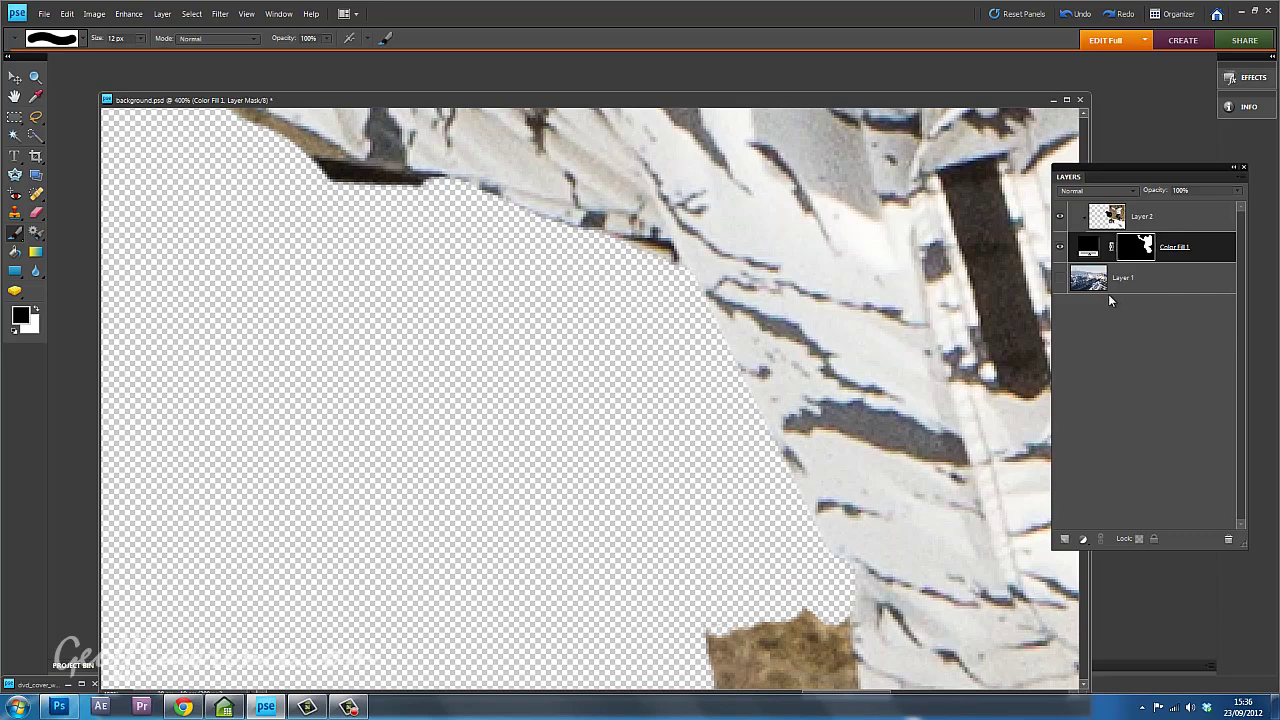
left_click(1060, 277)
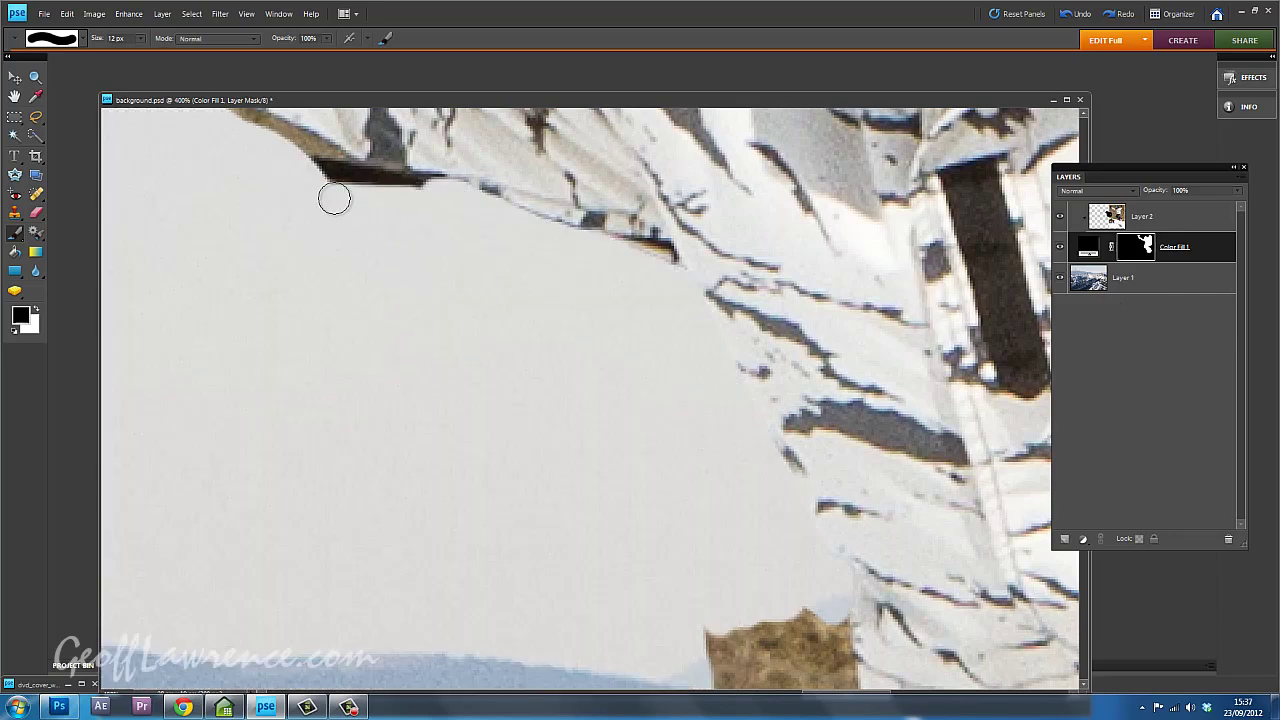
mouse_move(334, 198)
left_mouse_down()
mouse_move(308, 150)
mouse_move(371, 183)
mouse_move(429, 190)
left_mouse_up()
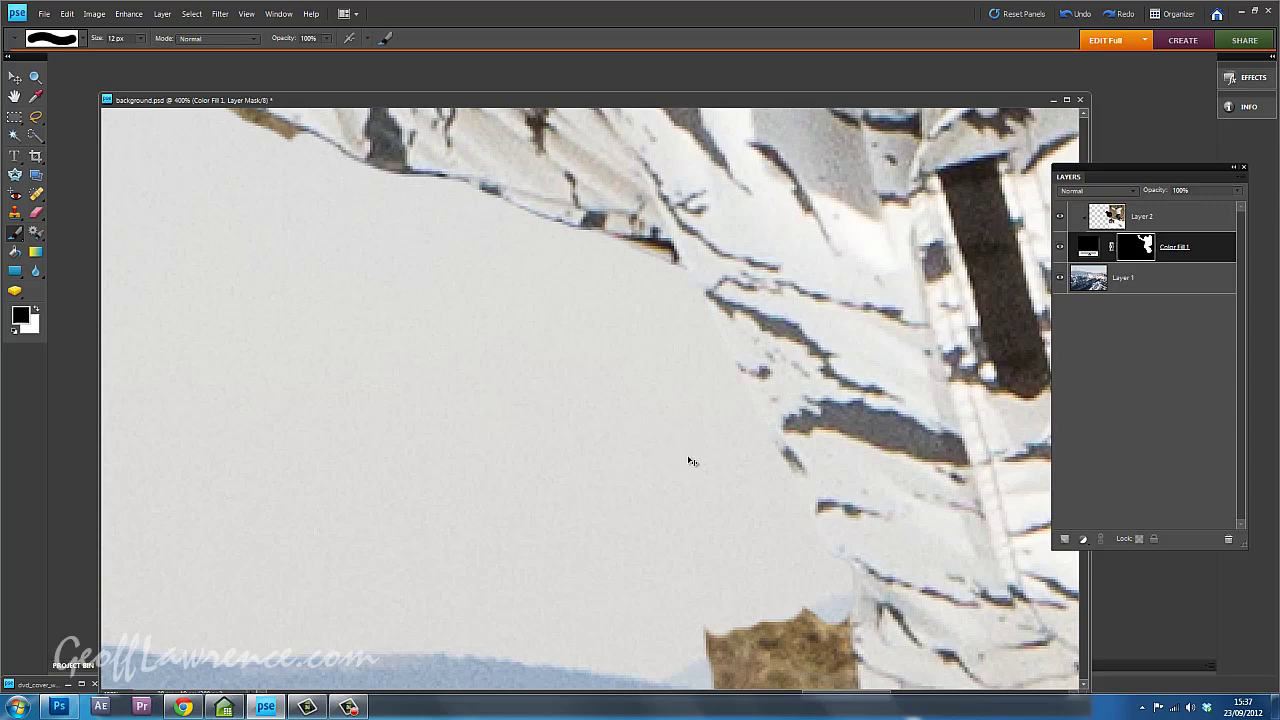
Fit background.psd on screen with Ctrl+0, dock it beside dvd_cover_wide.psd, and reorder the tabs.
key("ctrl+0")
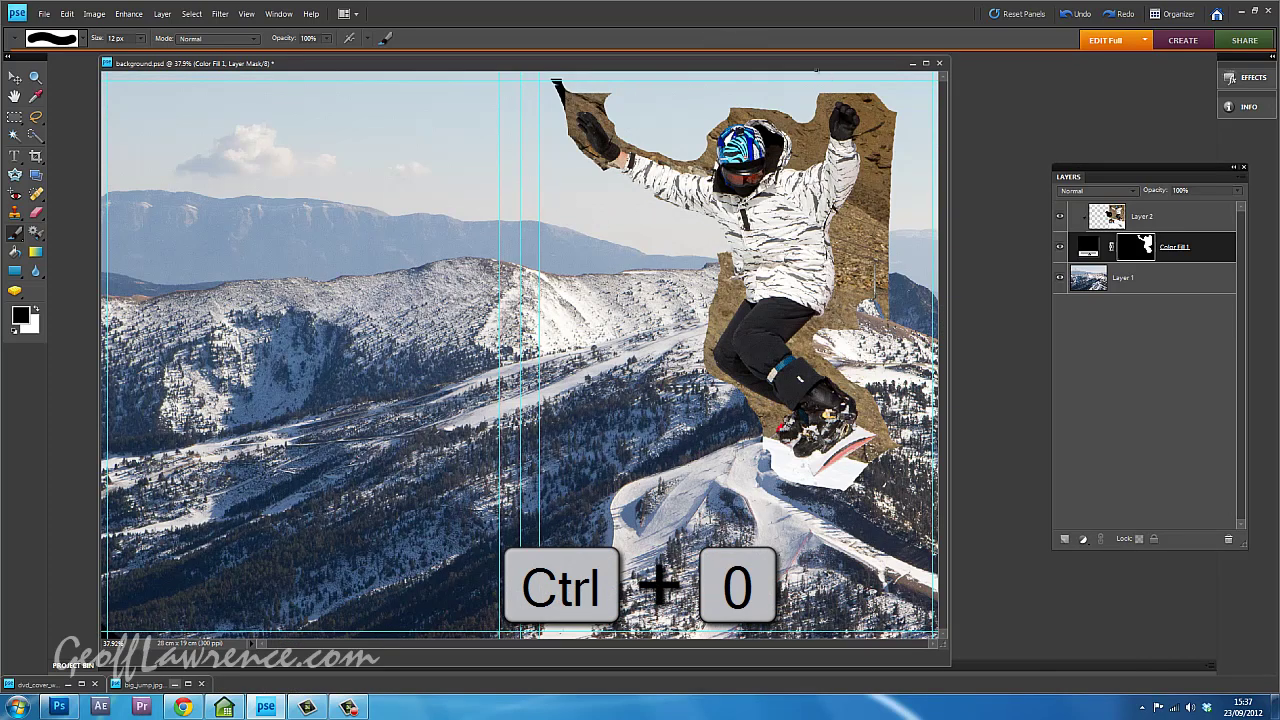
left_click_drag(732, 65, 798, 62)
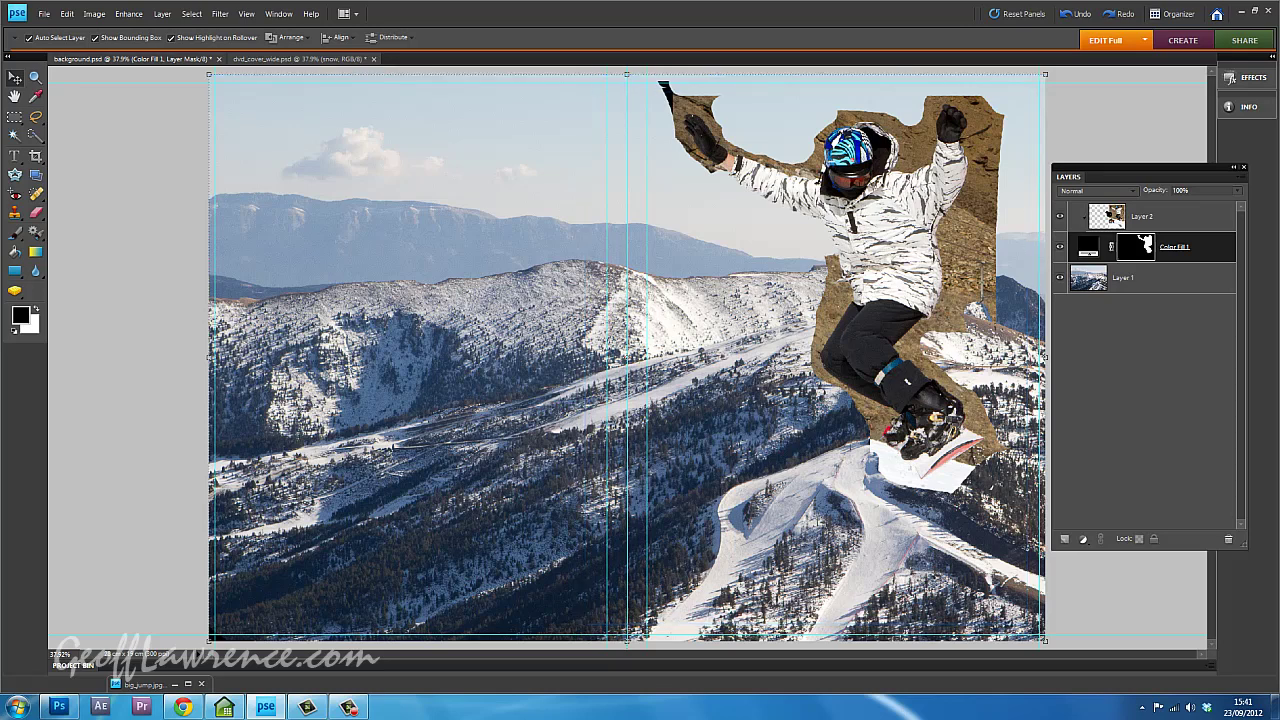
left_click_drag(130, 59, 420, 59)
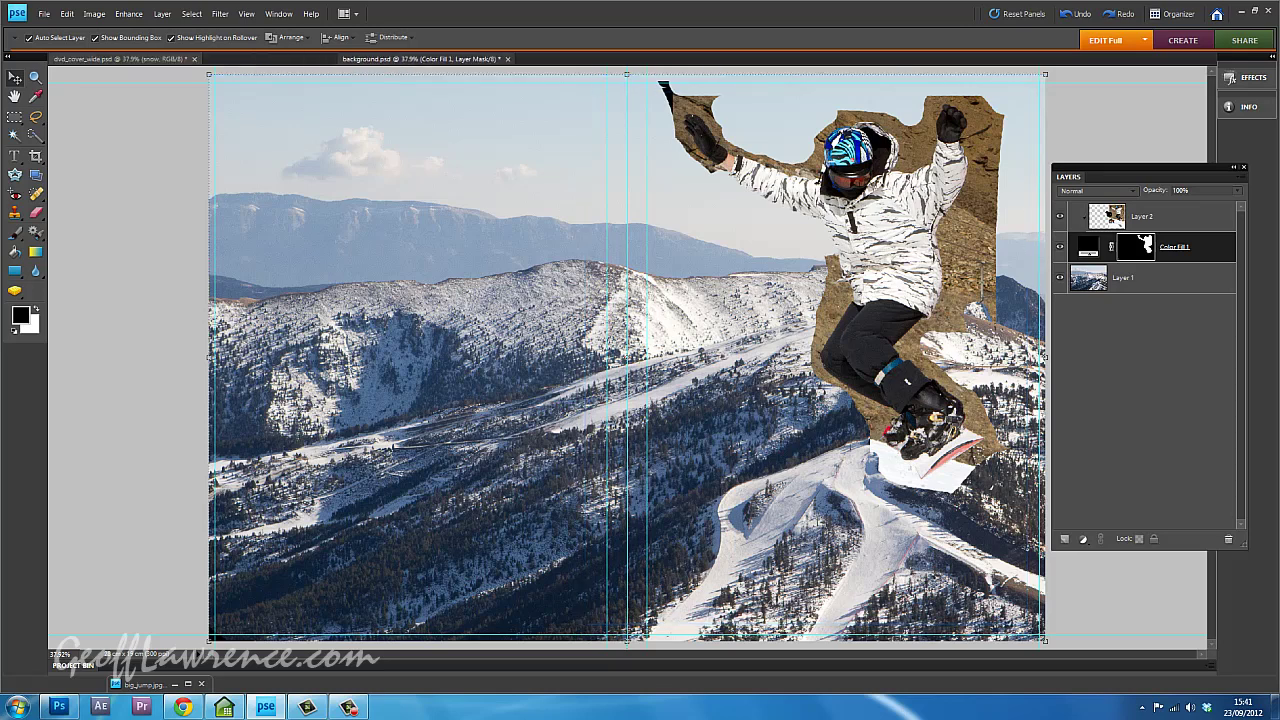
Switch to the dvd_cover_wide.psd document and select its mountain photo layer.
key("ctrl+Tab")
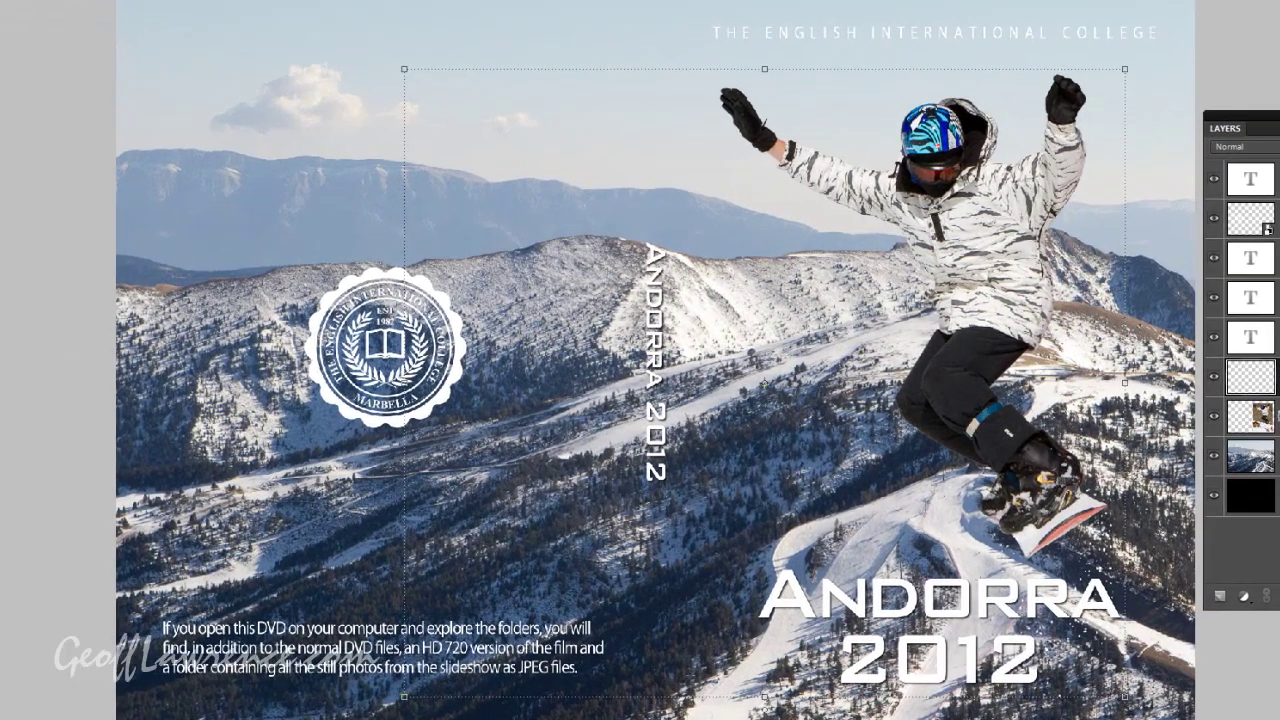
left_click(1250, 455)
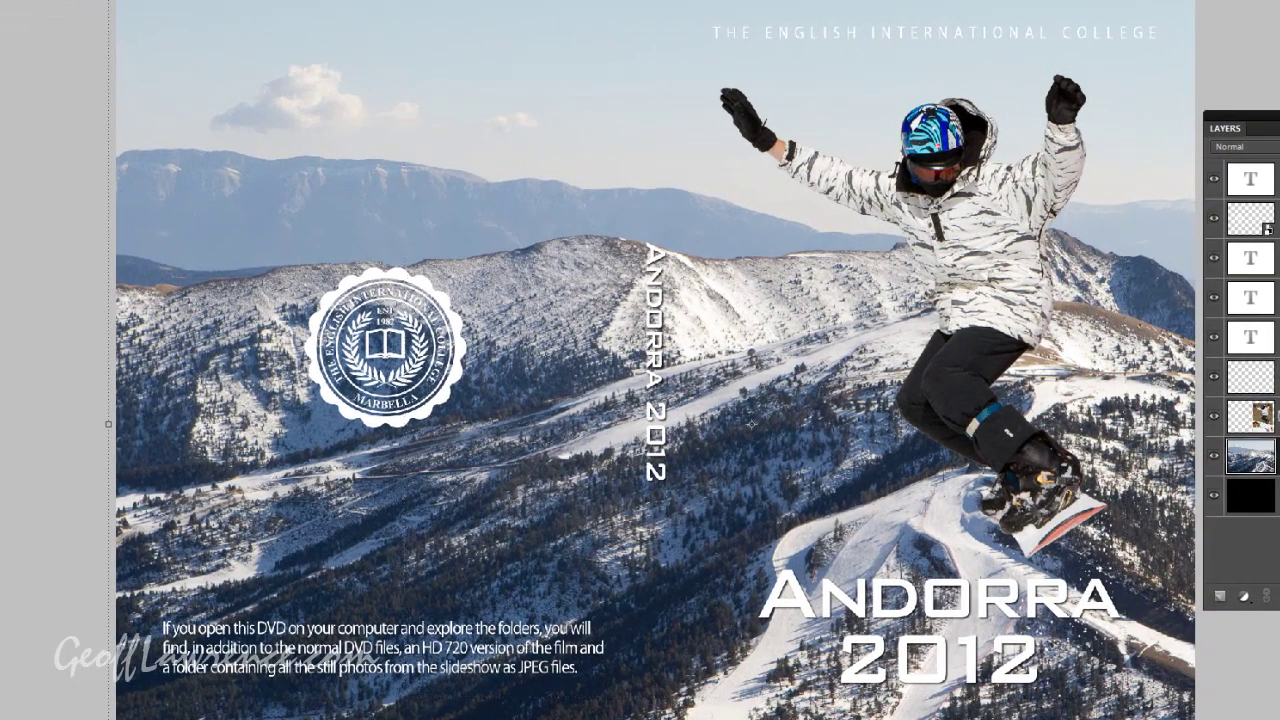